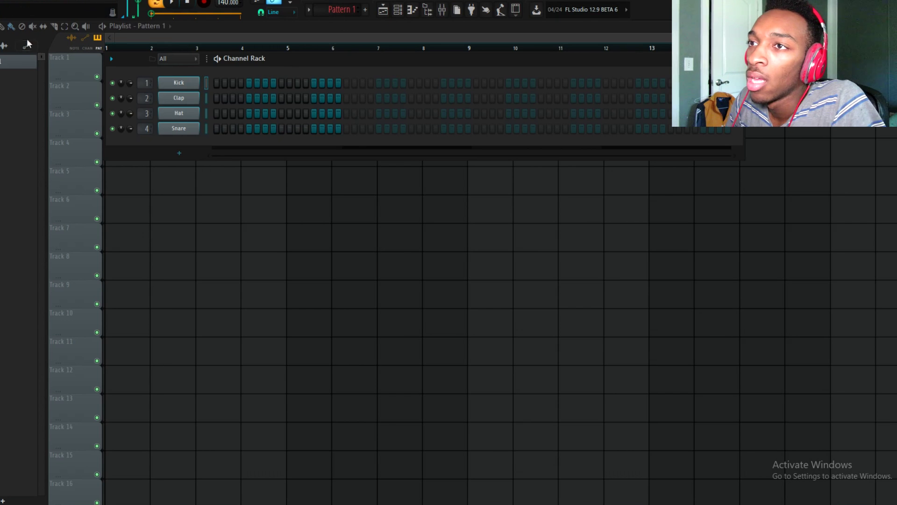
Load the Nexus synth from the plugin database into a new channel.
key(F6)
drag(53, 45, 54, 46)
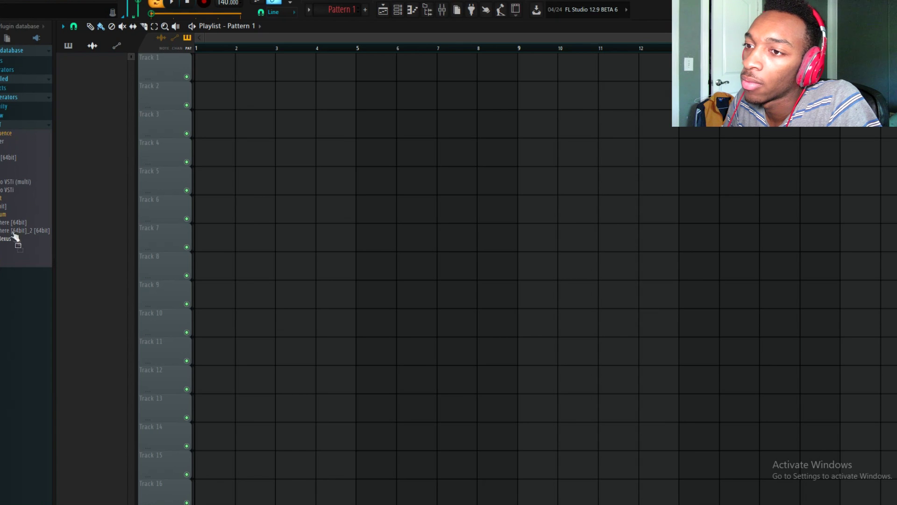
drag(2, 240, 9, 239)
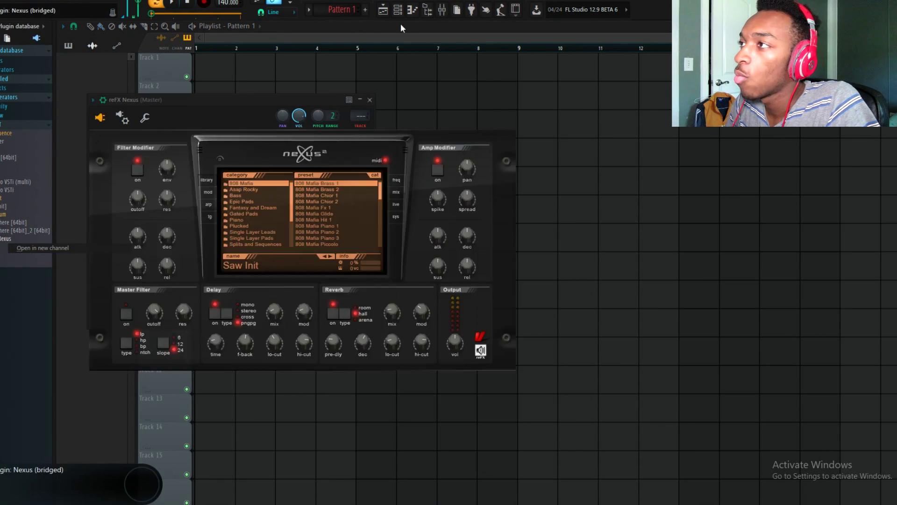
Delete the Kick, Clap, Hat and Snare channels from the channel rack, keeping only reFX Nexus.
click(396, 6)
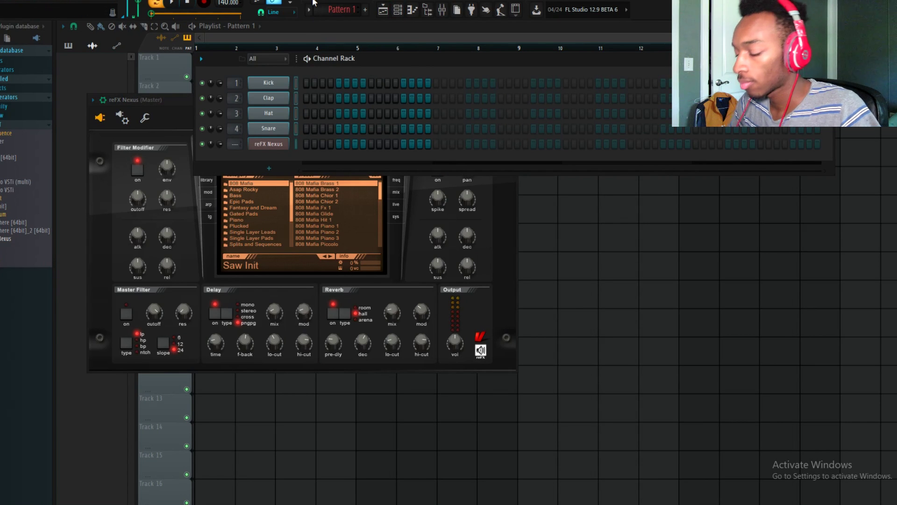
key(alt+Delete)
key(Return)
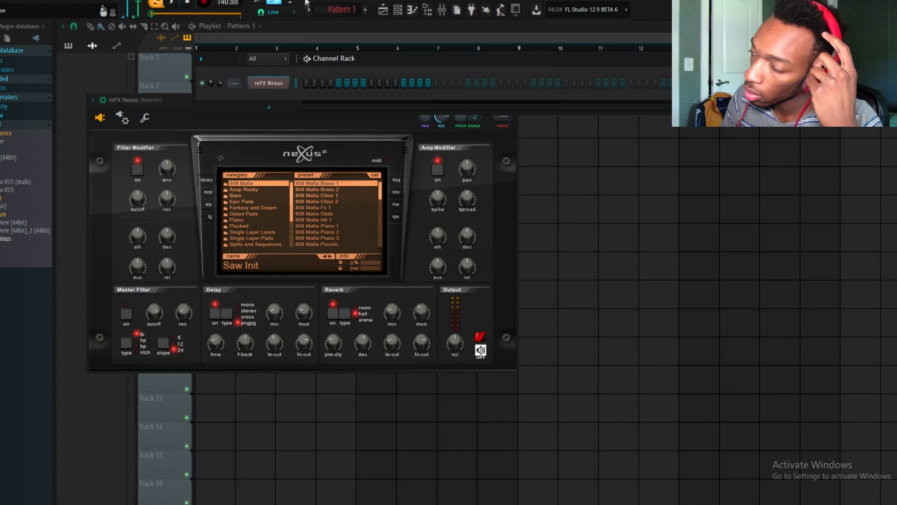
Load the Arena Ambience preset from the Piano category in Nexus.
click(247, 219)
click(354, 181)
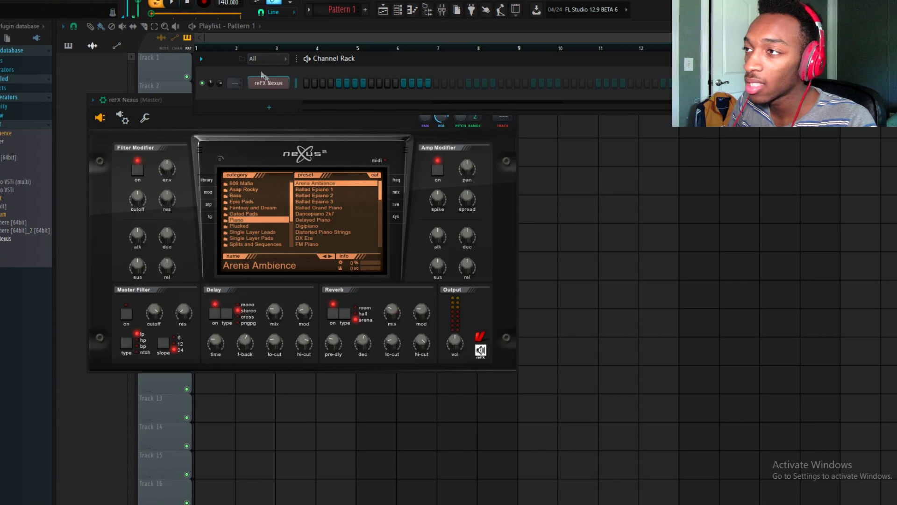
In the reFX Nexus piano roll, enter consecutive half-beat notes A6, C7, F7 and E7 from the start of bar 1, removing misplaced notes.
right_click(270, 87)
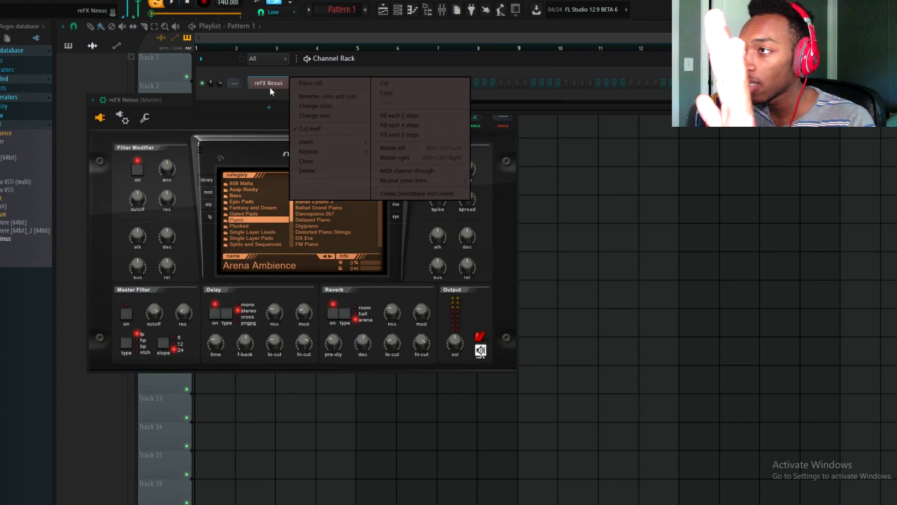
click(312, 84)
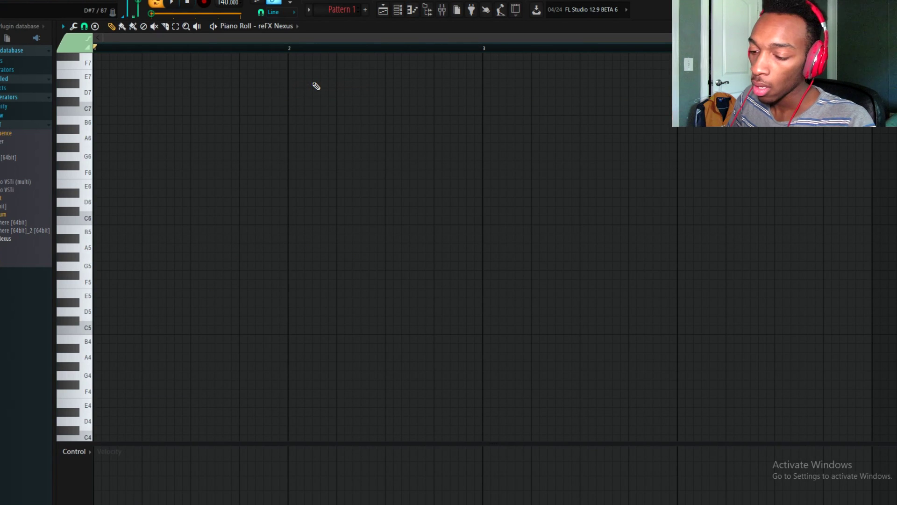
click(103, 139)
click(127, 209)
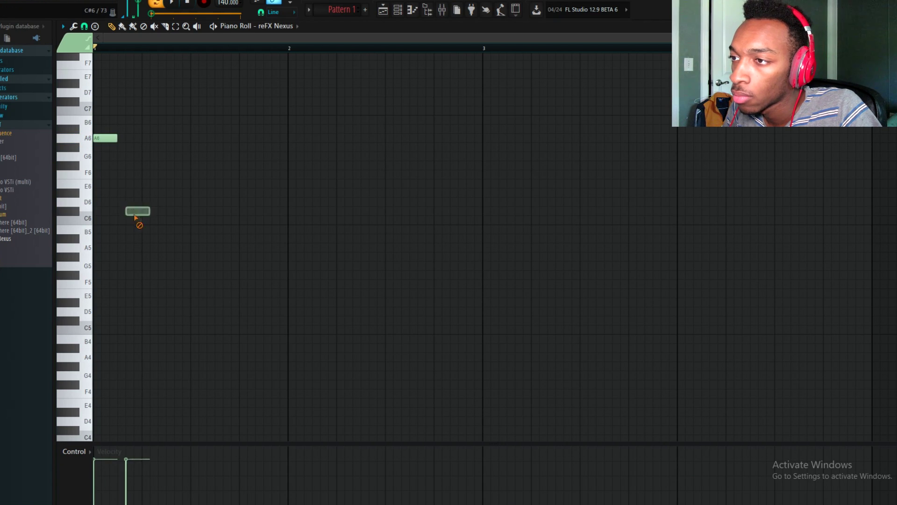
click(119, 166)
click(122, 175)
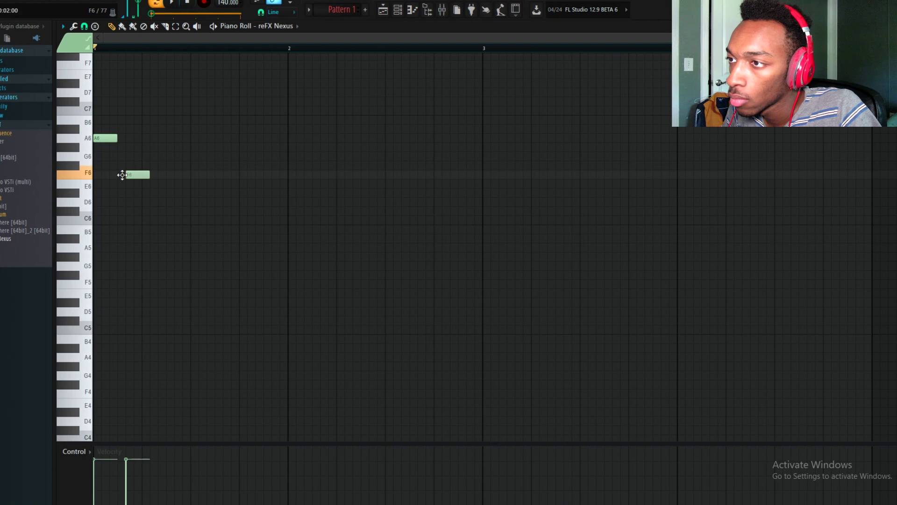
right_click(126, 174)
click(120, 109)
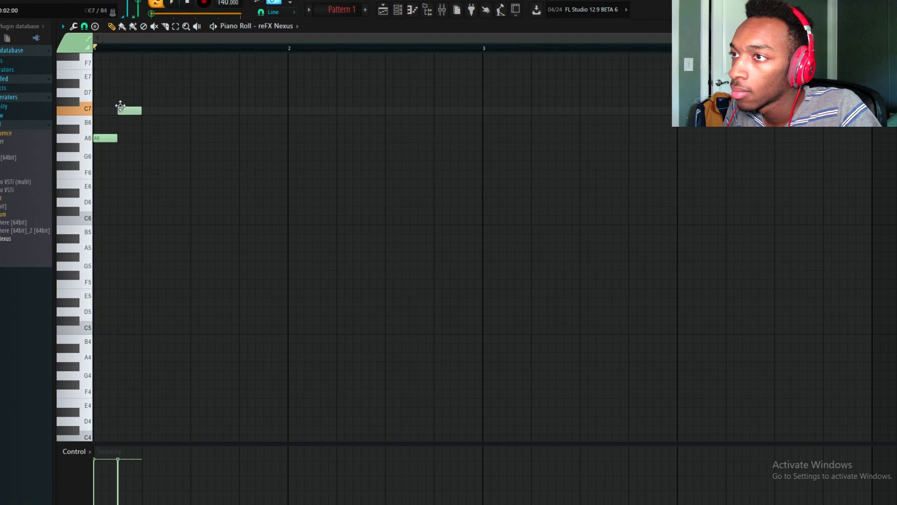
click(136, 93)
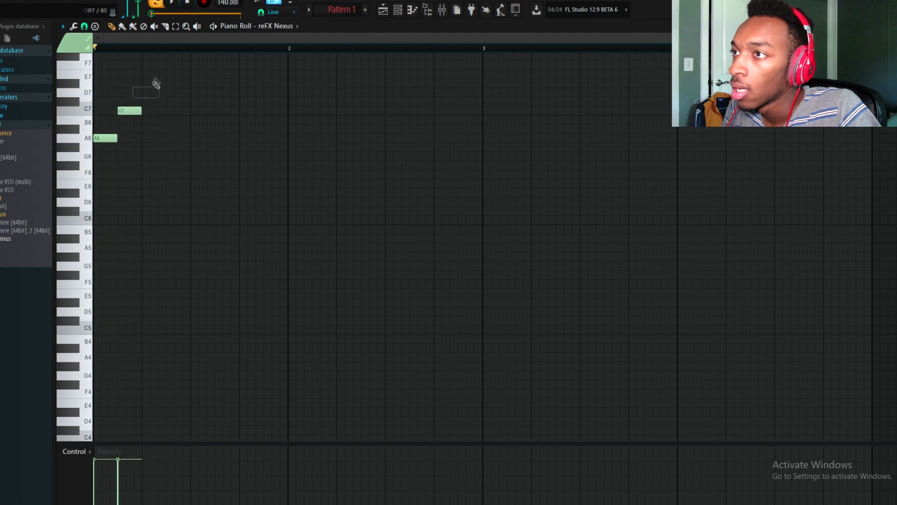
click(143, 65)
drag(170, 111, 169, 73)
key(space)
key(space)
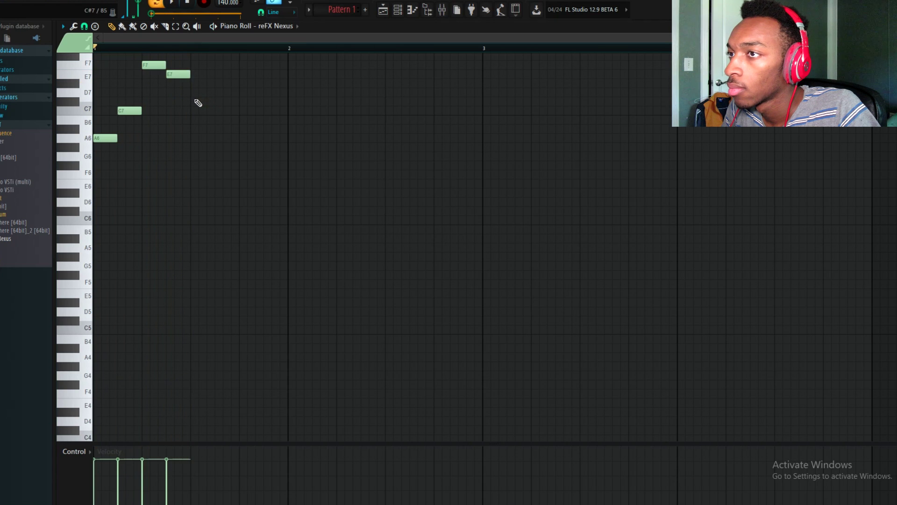
Remove the E7 right after F7 and finish bar 1 with E7 on beat 3, C7 half a beat after it and E7 on beat 4.
click(240, 75)
scroll(257, 127, down, 5)
key(space)
scroll(201, 196, up, 8)
key(space)
right_click(179, 184)
key(space)
key(space)
drag(196, 219, 221, 219)
drag(194, 174, 193, 192)
key(space)
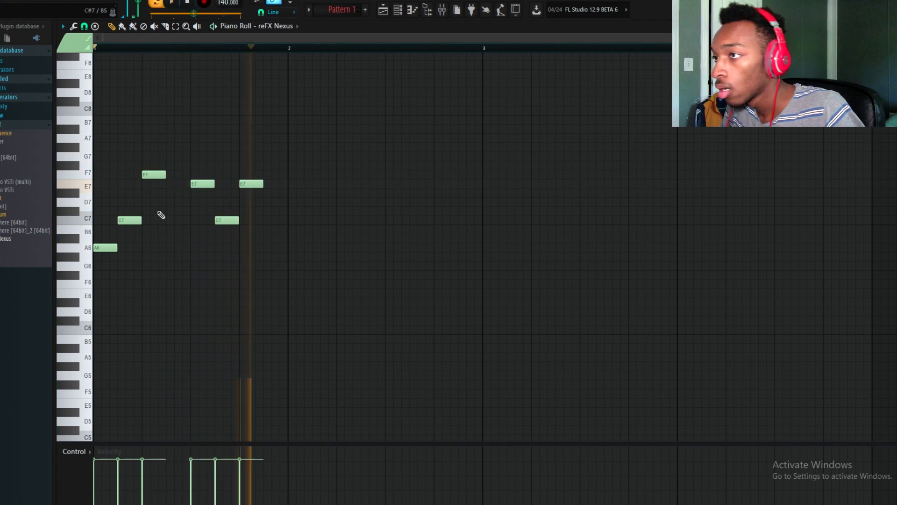
Copy all of bar 1's notes to the start of bar 2 and play the result.
key(space)
key(ctrl+a)
drag(104, 248, 299, 252)
key(space)
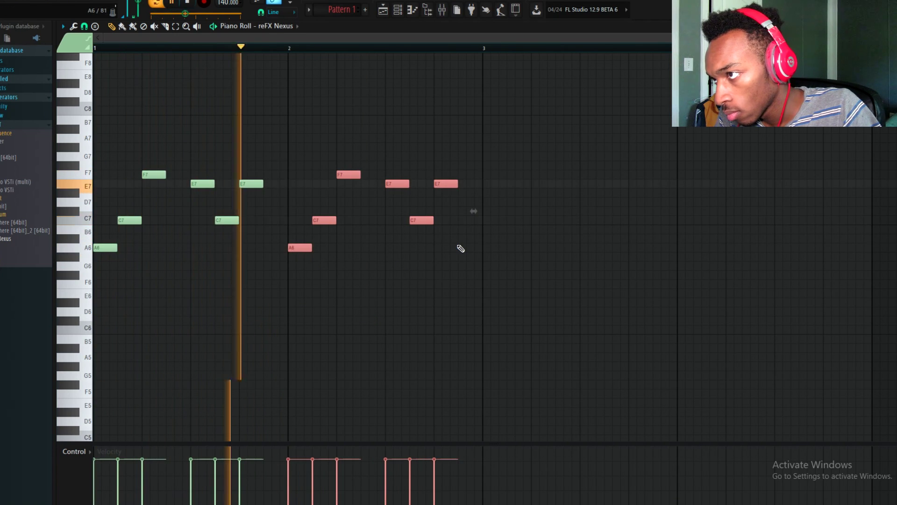
key(space)
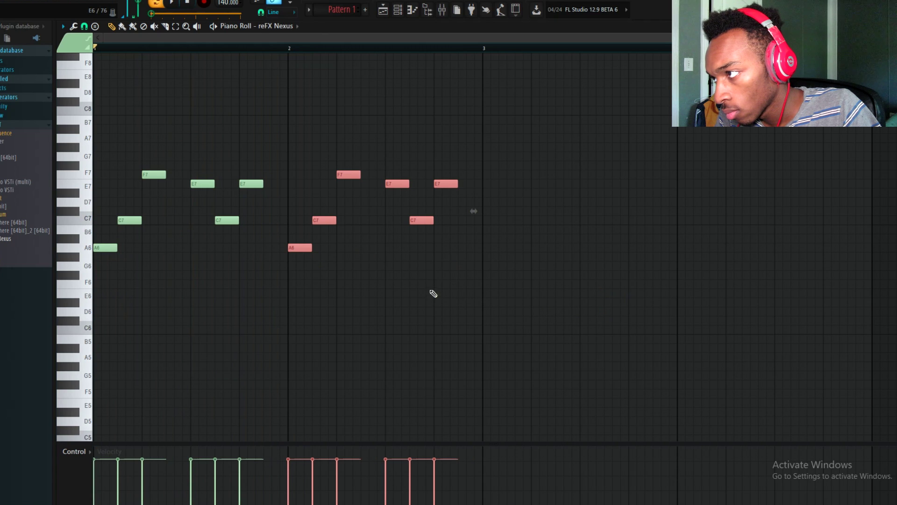
Replace the last E7 of bar 2 with an A6 at the same time and play the melody.
click(449, 247)
right_click(446, 183)
key(space)
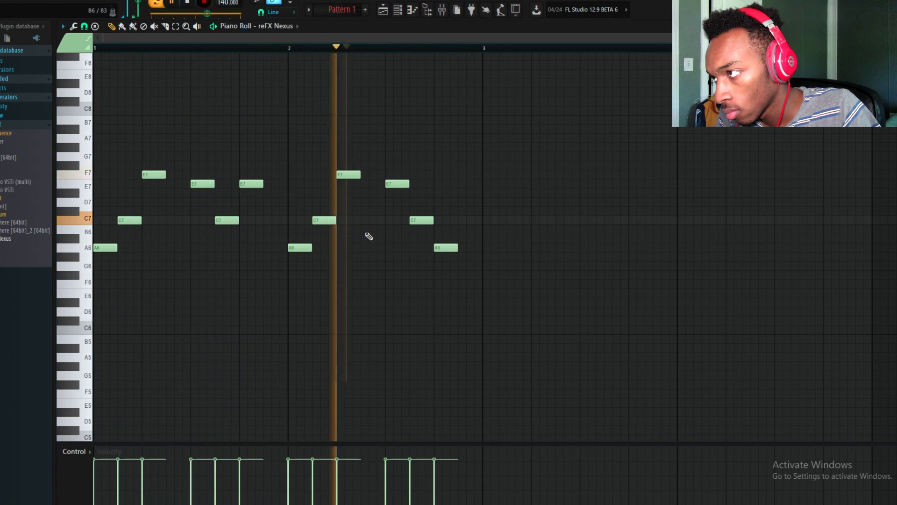
key(space)
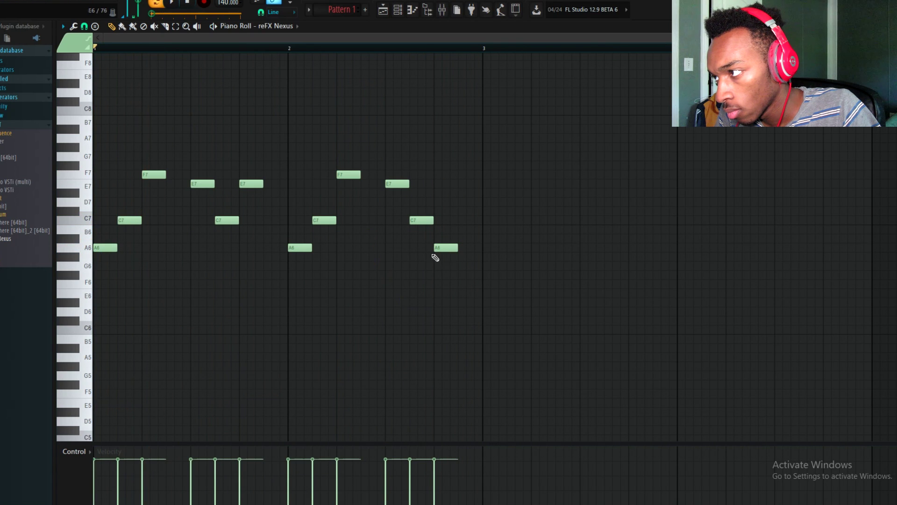
Flip the last two notes of bar 2, C7 and A6, horizontally with their start times preserved.
drag(470, 267, 420, 207)
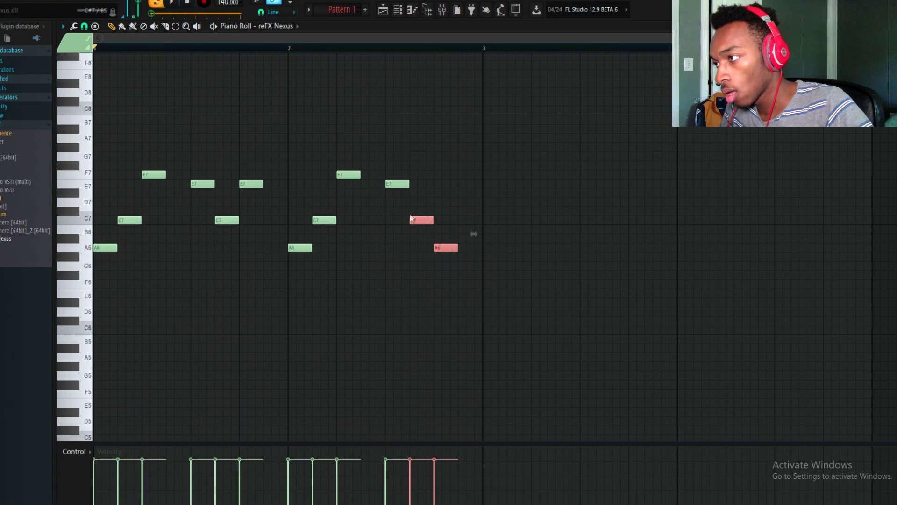
key(alt+u)
click(364, 171)
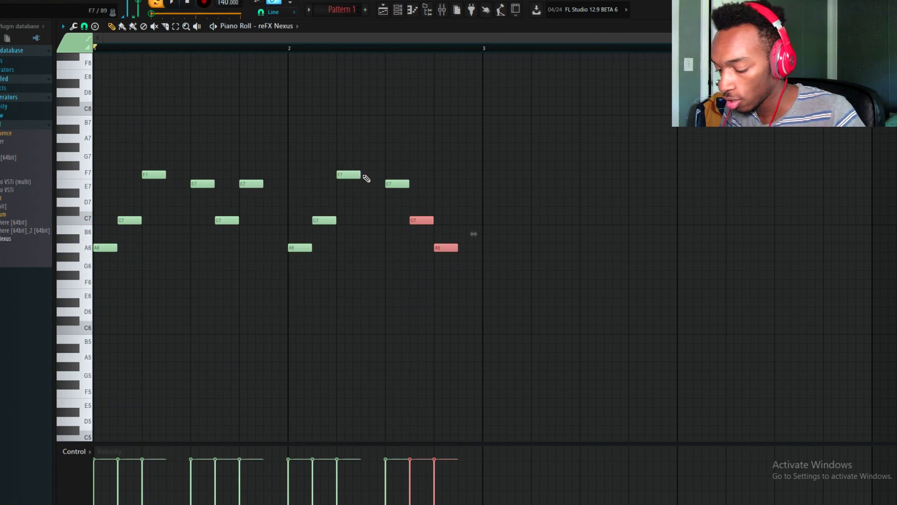
key(alt+y)
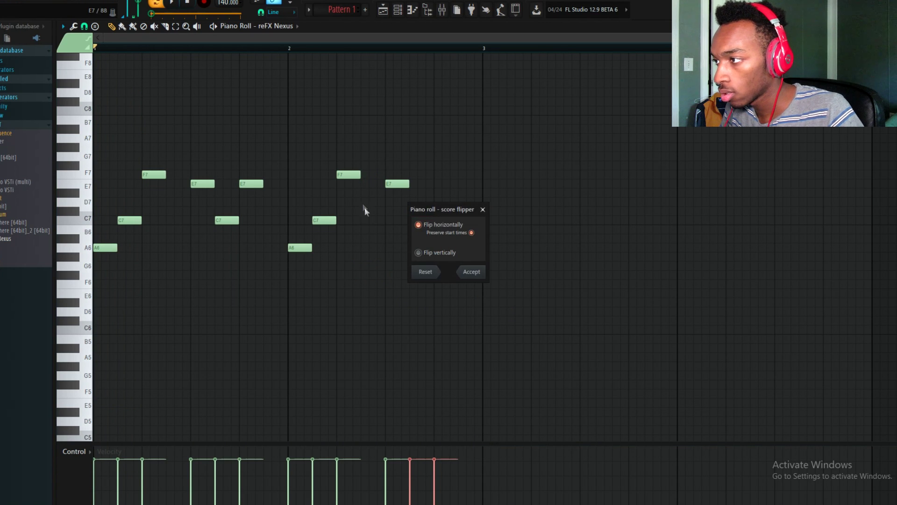
click(484, 273)
Clear the note selection and play back the two-bar melody to check how it sounds.
key(space)
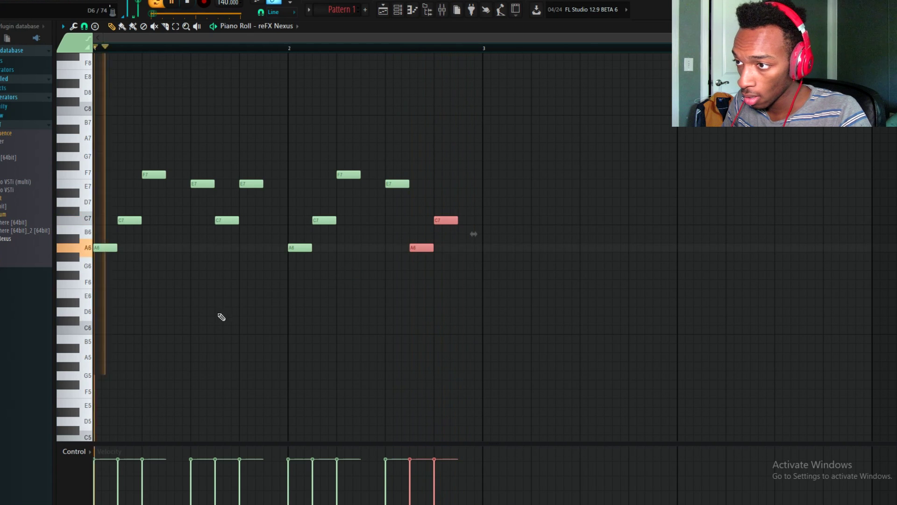
key(space)
drag(99, 310, 82, 283)
click(139, 302)
drag(139, 292, 200, 290)
key(space)
key(space)
key(space)
key(space)
key(space)
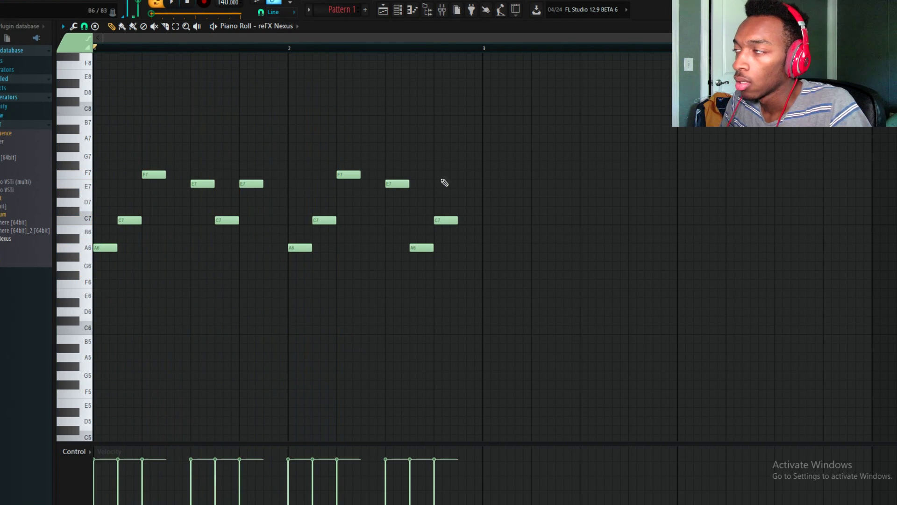
Select the Insert 1 track in the mixer.
click(444, 14)
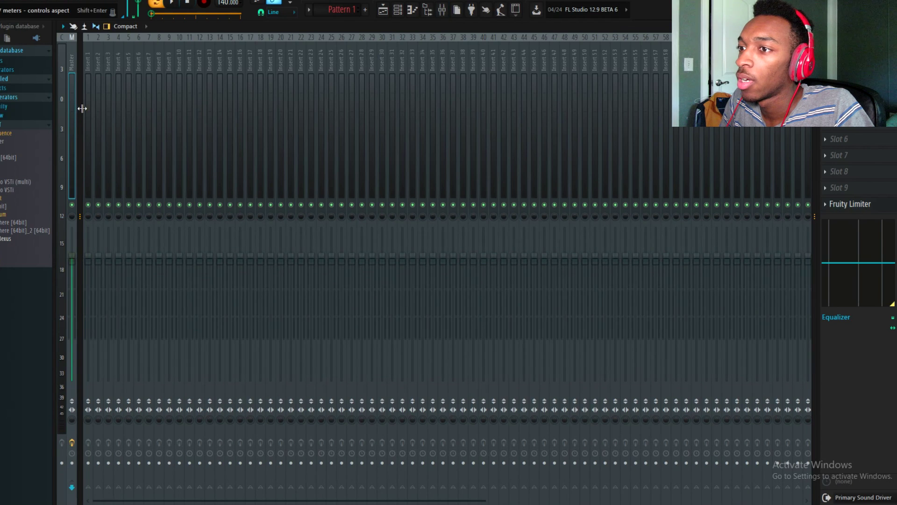
click(82, 109)
click(82, 105)
click(67, 105)
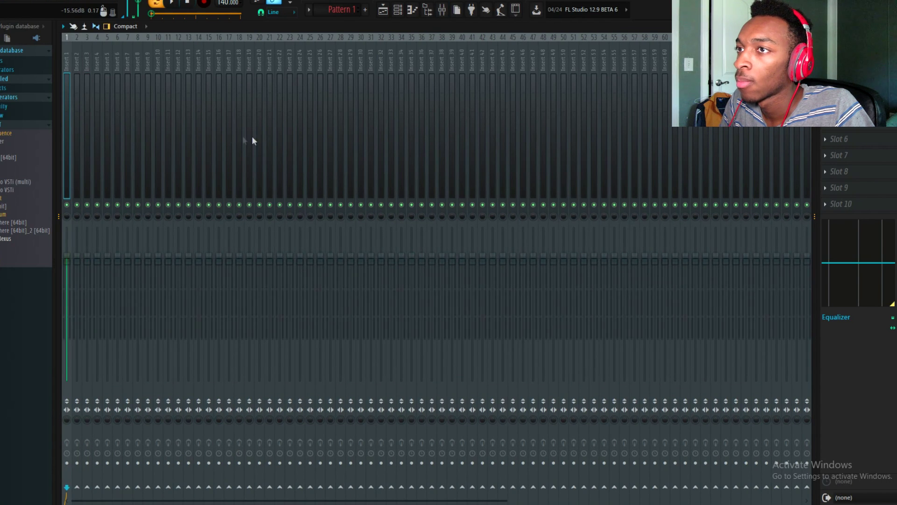
Lengthen the Nexus melody notes so each reaches the next, extending the last C7 to the end of bar 2.
click(405, 14)
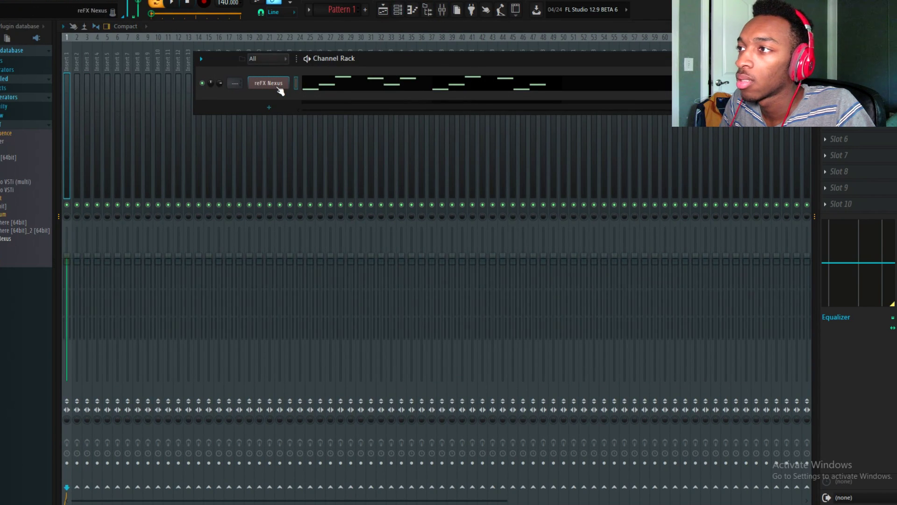
click(350, 90)
key(ctrl+a)
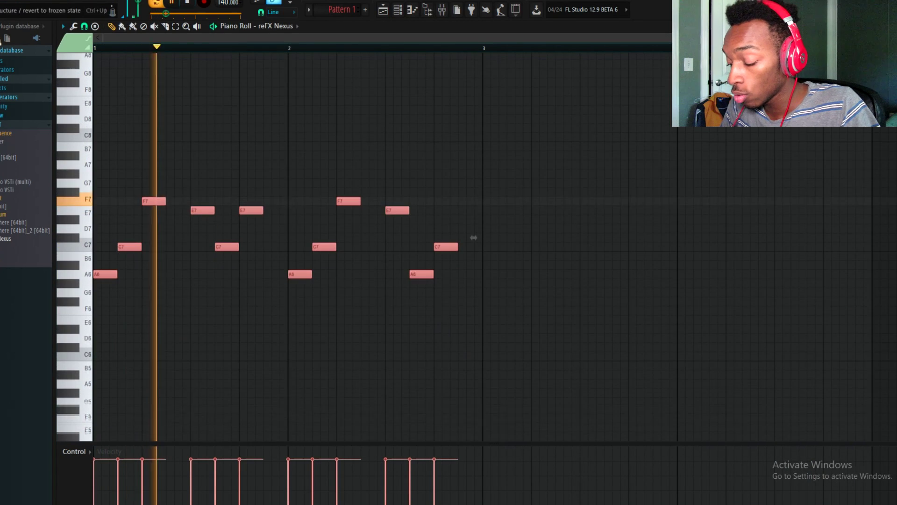
key(ctrl+d)
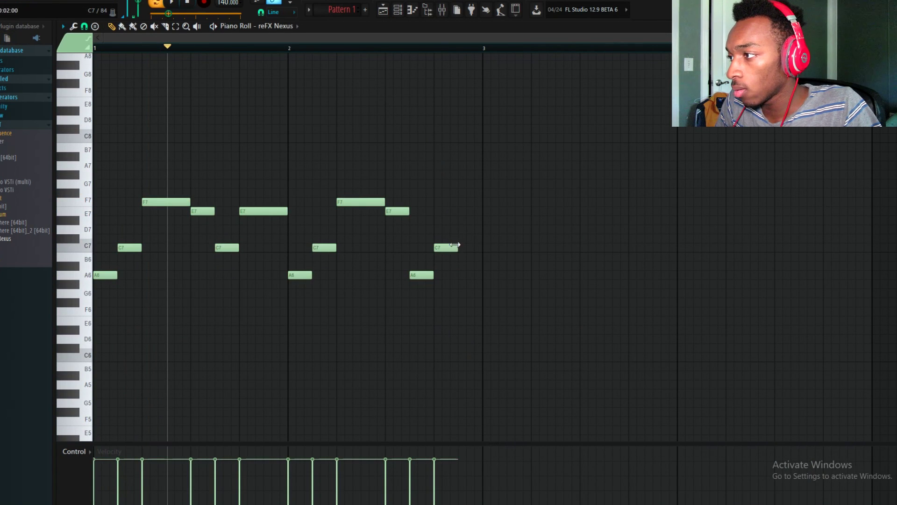
Add the Gross Beat effect to Insert 1 in the mixer.
click(427, 10)
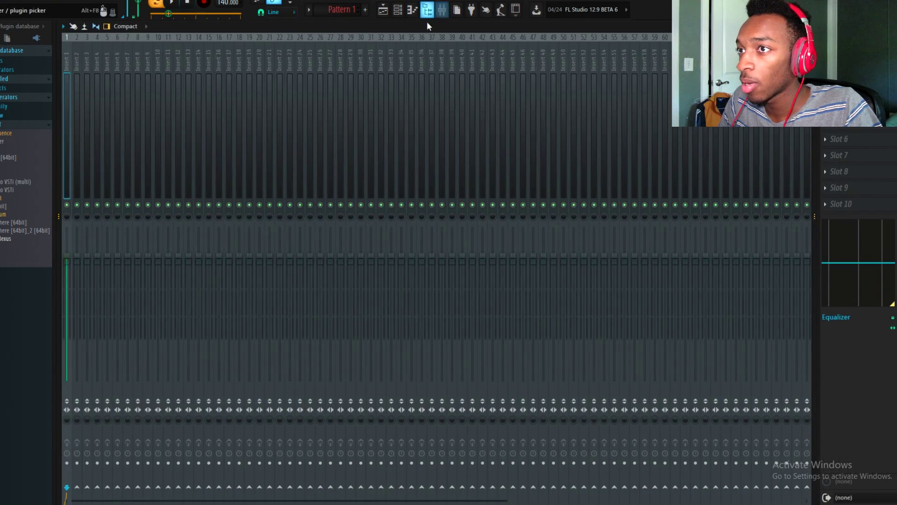
click(826, 58)
click(767, 117)
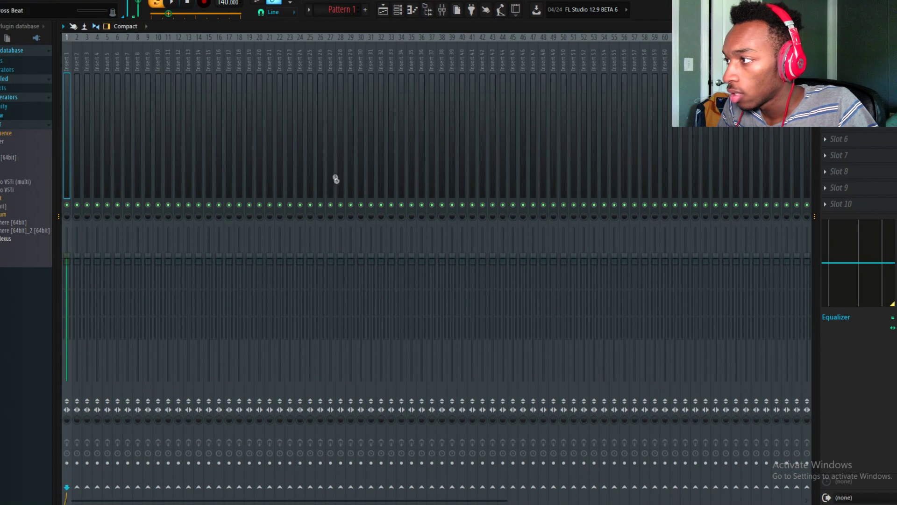
click(476, 126)
click(498, 150)
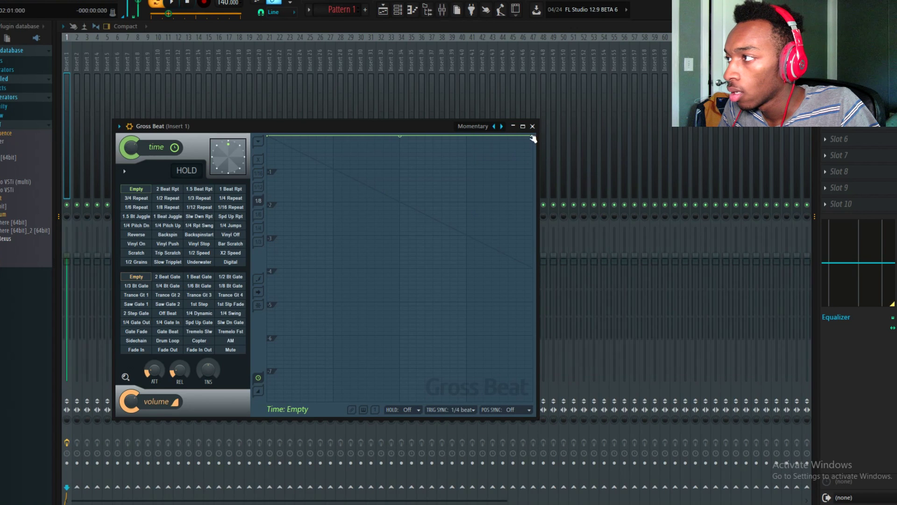
Lower the end point of Gross Beat's empty time envelope to about 6, making a straight descending line.
drag(533, 137, 534, 335)
key(space)
key(space)
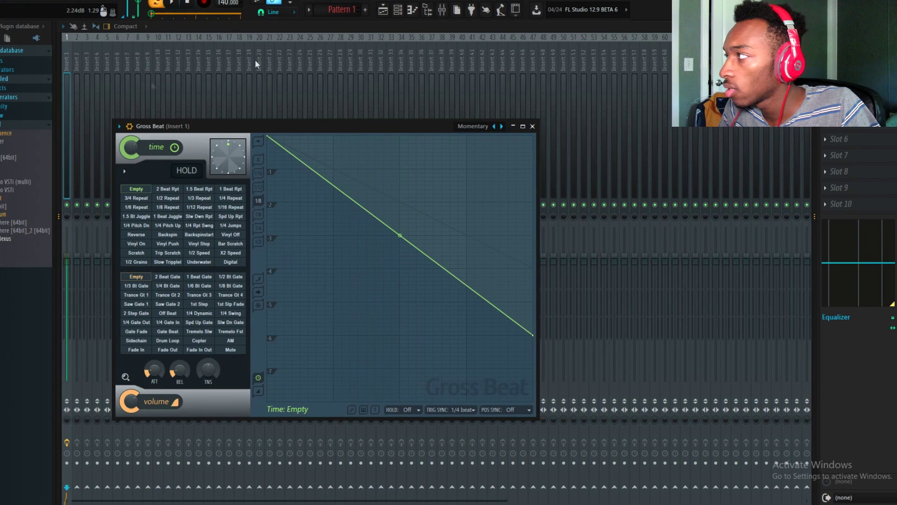
Route the reFX Nexus channel to mixer track 1 and play the pattern through Gross Beat.
click(412, 17)
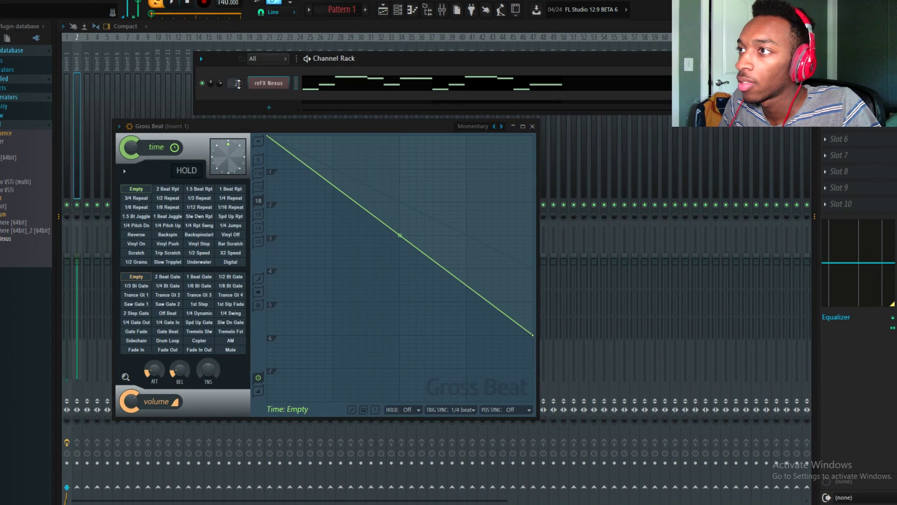
key(space)
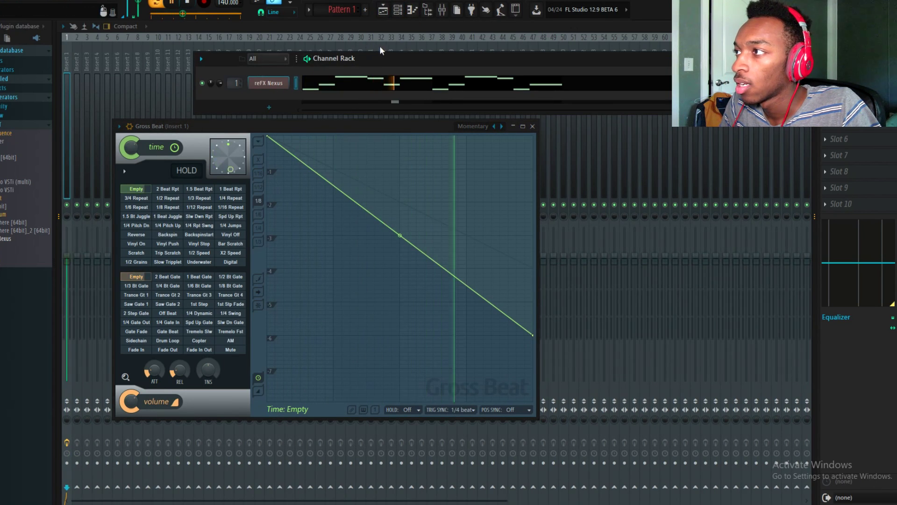
click(386, 26)
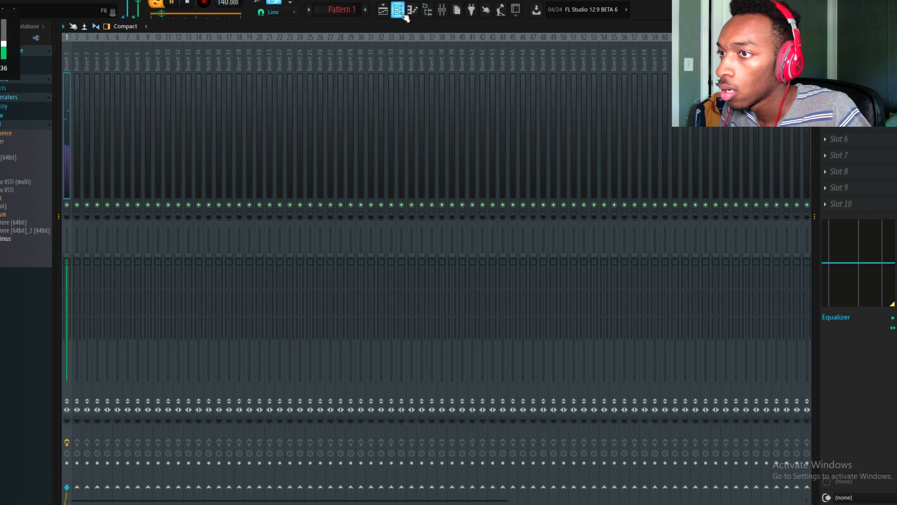
key(F6)
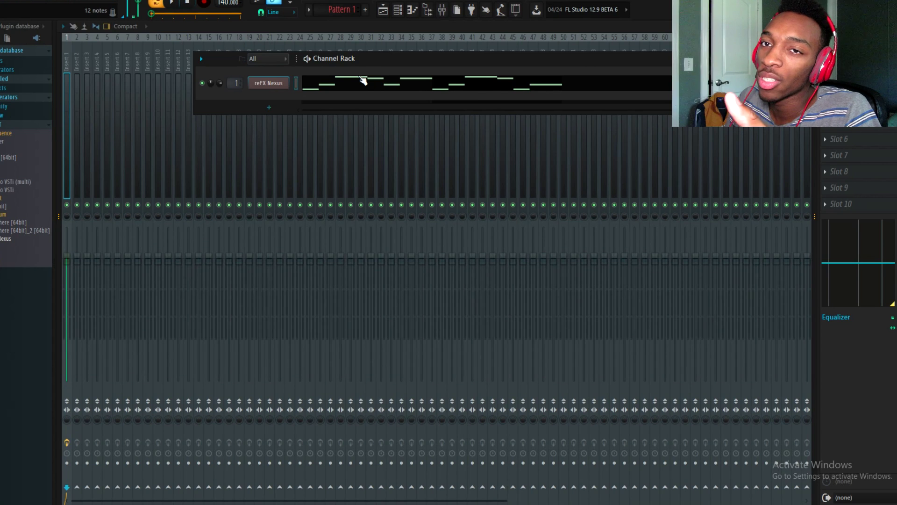
Review the two-bar length of the reFX Nexus melody in the piano roll.
click(386, 84)
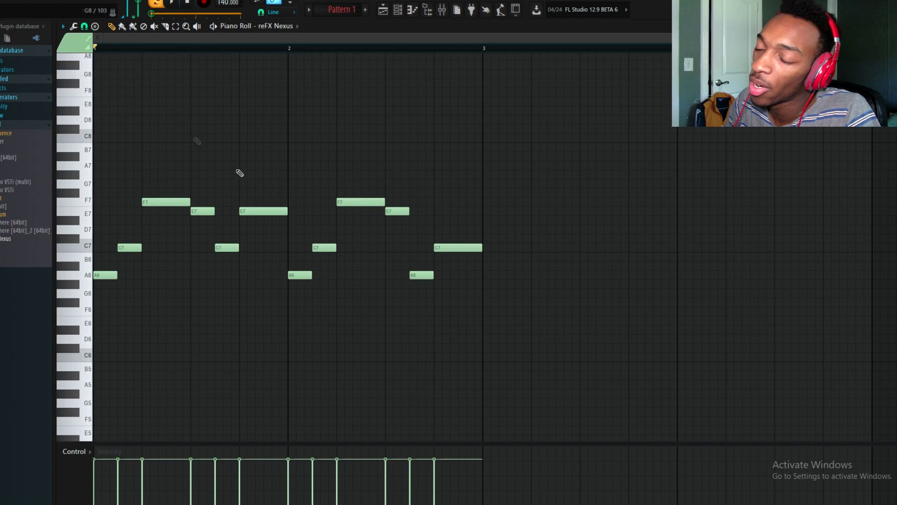
scroll(262, 233, up, 3)
click(171, 144)
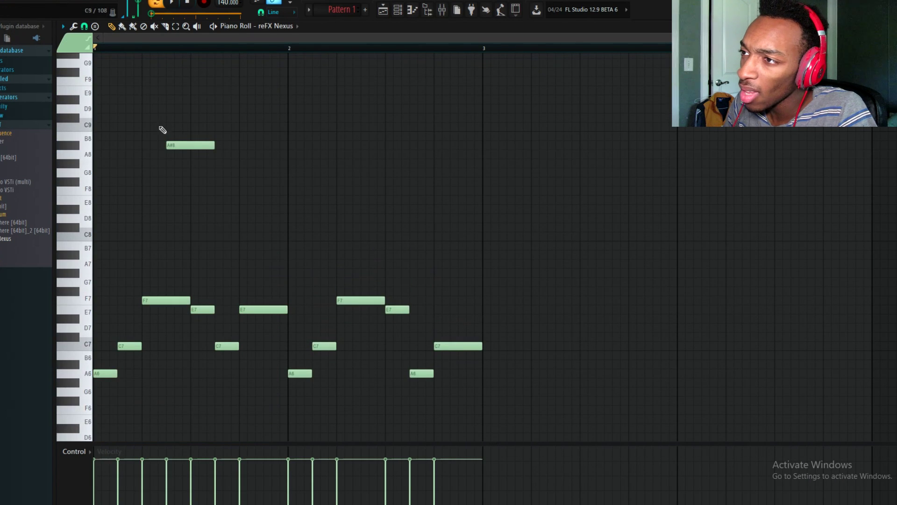
ctrl+right_click(191, 154)
ctrl+right_click(283, 173)
ctrl+right_click(253, 110)
ctrl+right_click(251, 112)
right_click(248, 109)
click(412, 9)
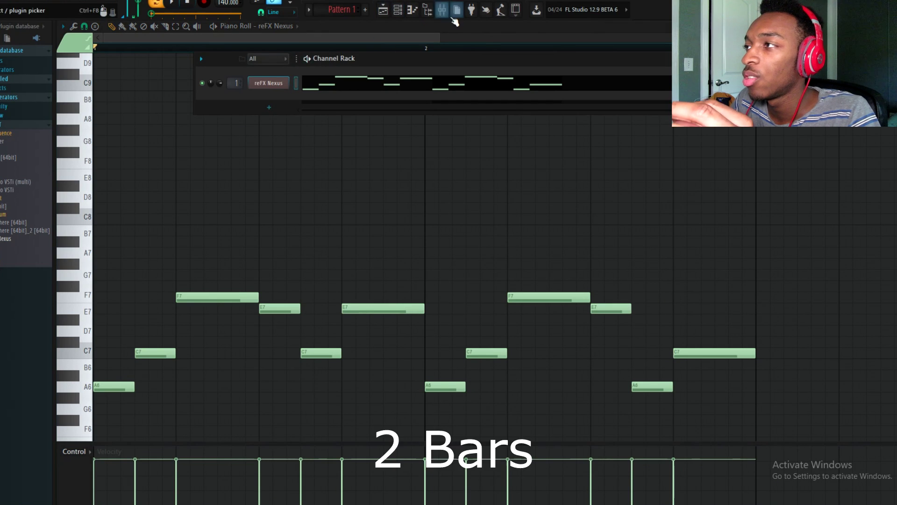
Add Edison to Insert 1 in the mixer and record the played pattern into it.
click(442, 9)
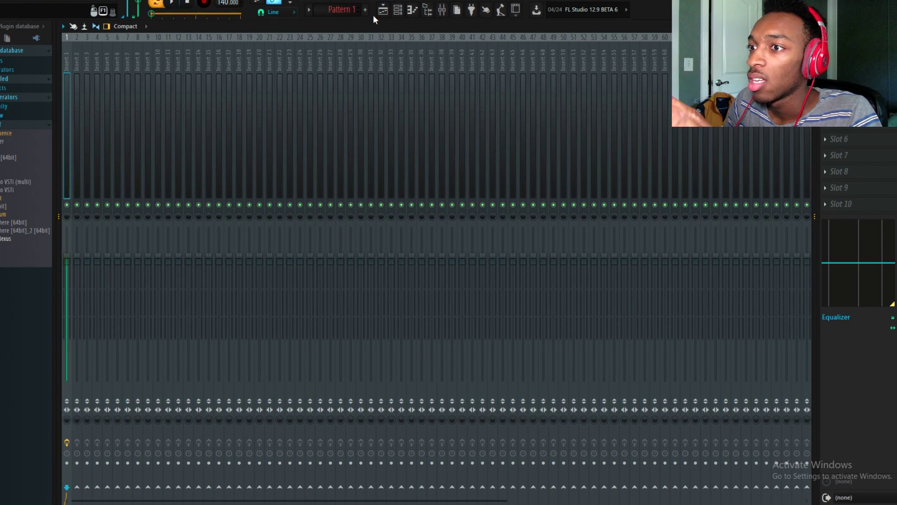
click(825, 58)
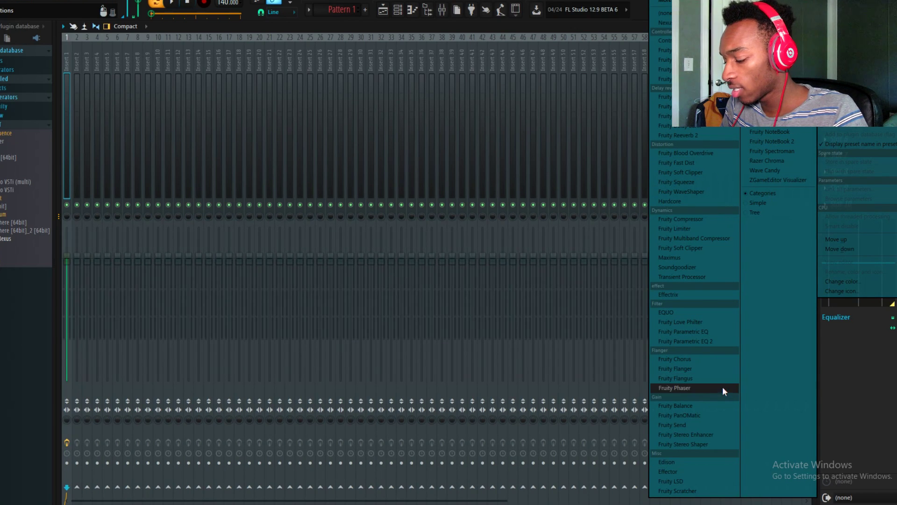
click(686, 462)
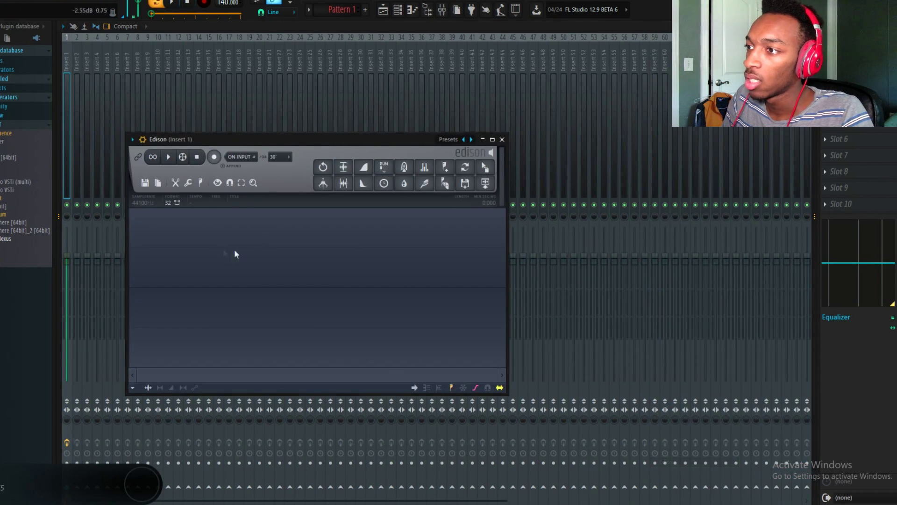
click(214, 157)
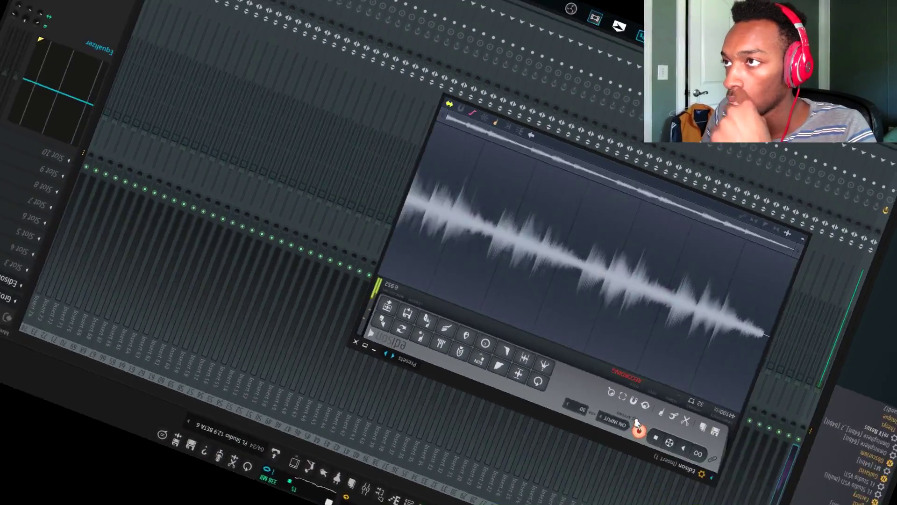
click(518, 501)
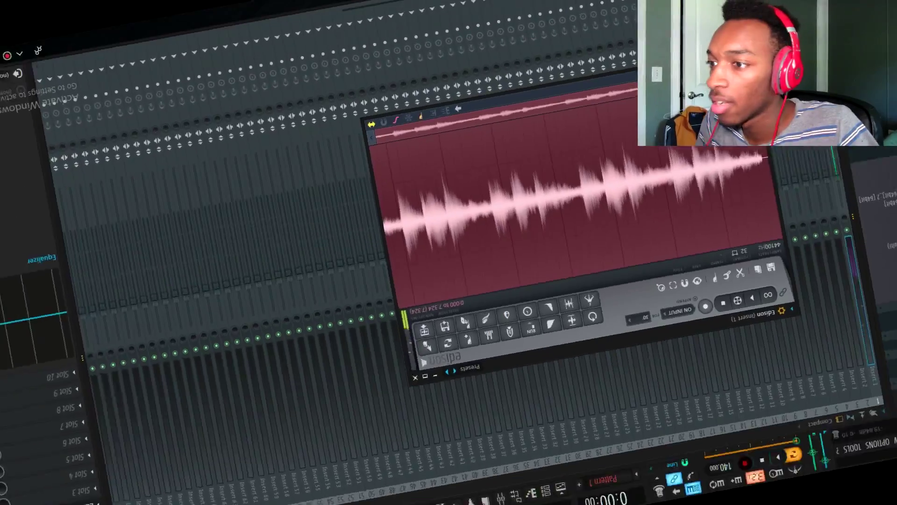
Select the recorded audio in Edison from the start to 6:857, leaving out the excess at the end.
click(460, 382)
click(288, 319)
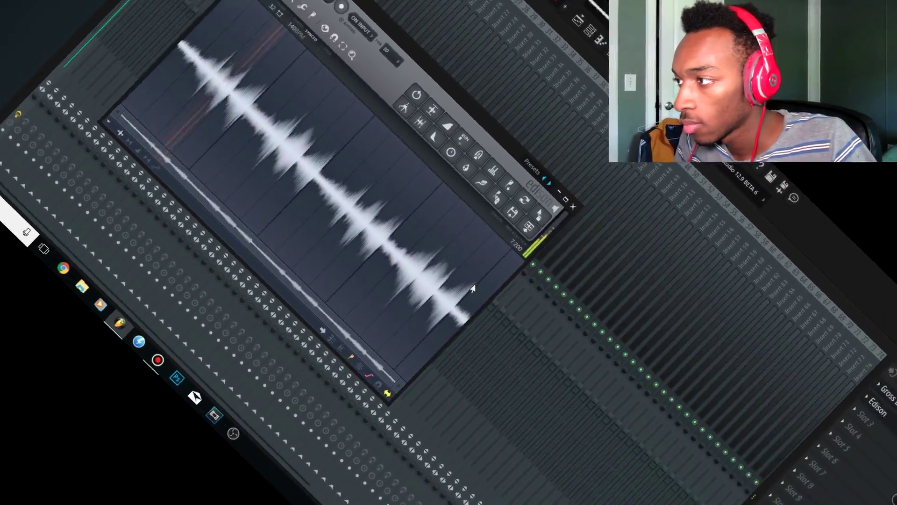
drag(471, 290, 187, 45)
click(176, 87)
scroll(494, 235, up, 2)
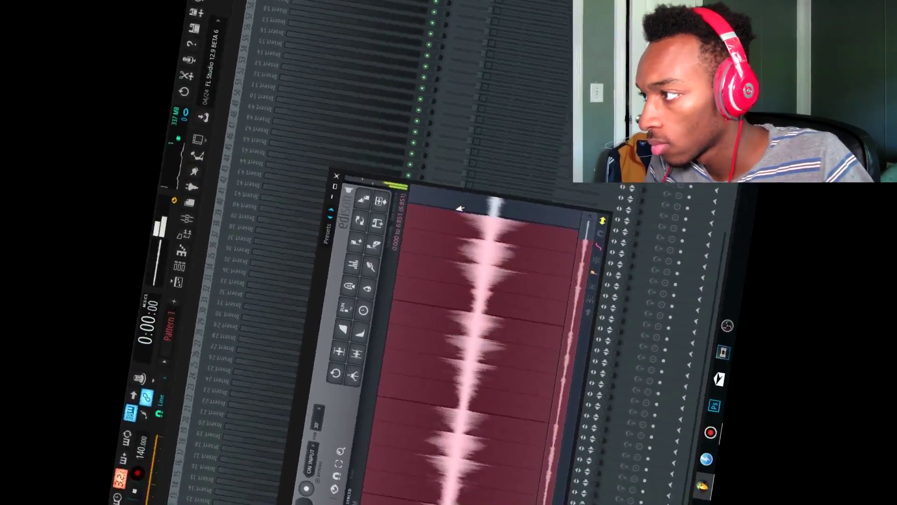
scroll(431, 229, down, 5)
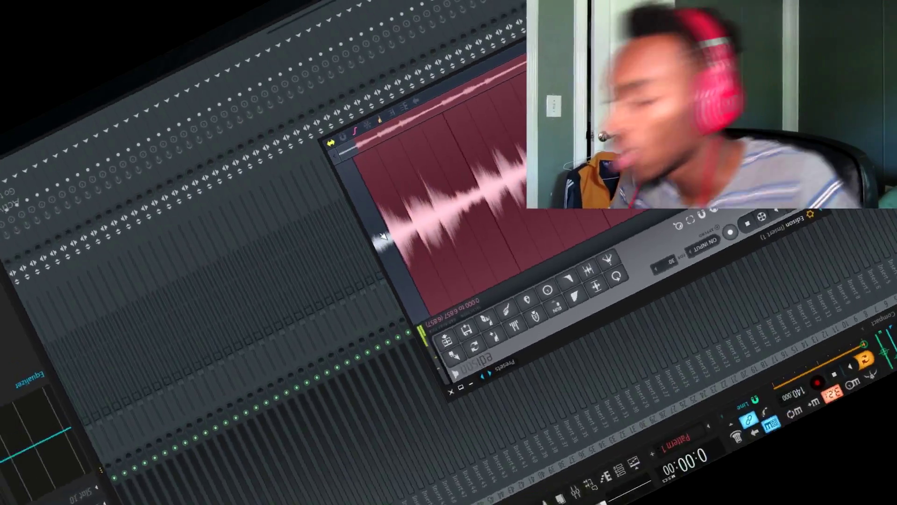
scroll(435, 217, up, 8)
scroll(417, 295, down, 8)
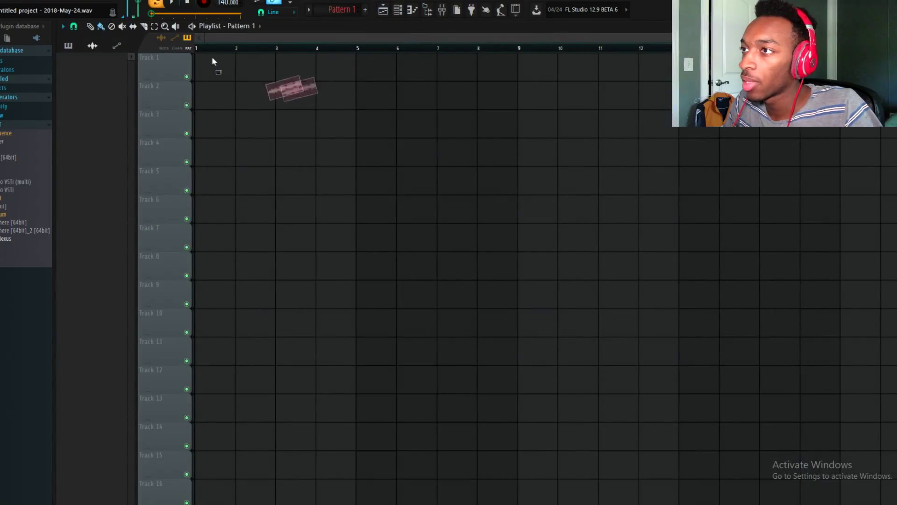
Place the Edison recording on Playlist Track 1 at bar 1 and play it back.
drag(212, 58, 215, 64)
right_click(238, 71)
scroll(299, 89, down, 1)
click(212, 69)
key(space)
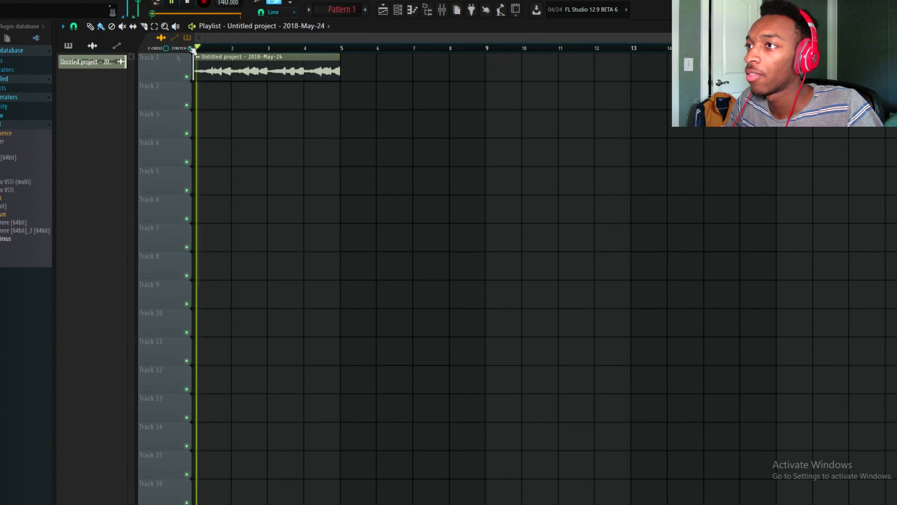
scroll(348, 71, up, 4)
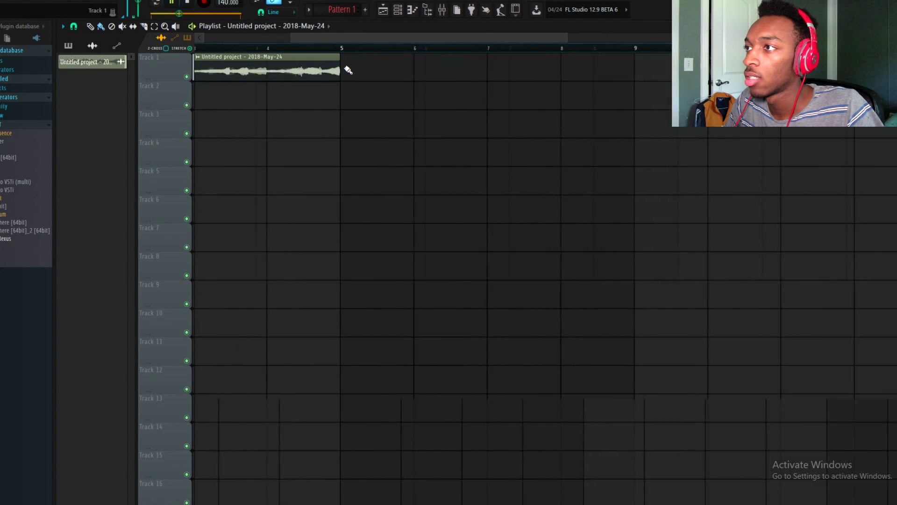
scroll(348, 71, down, 4)
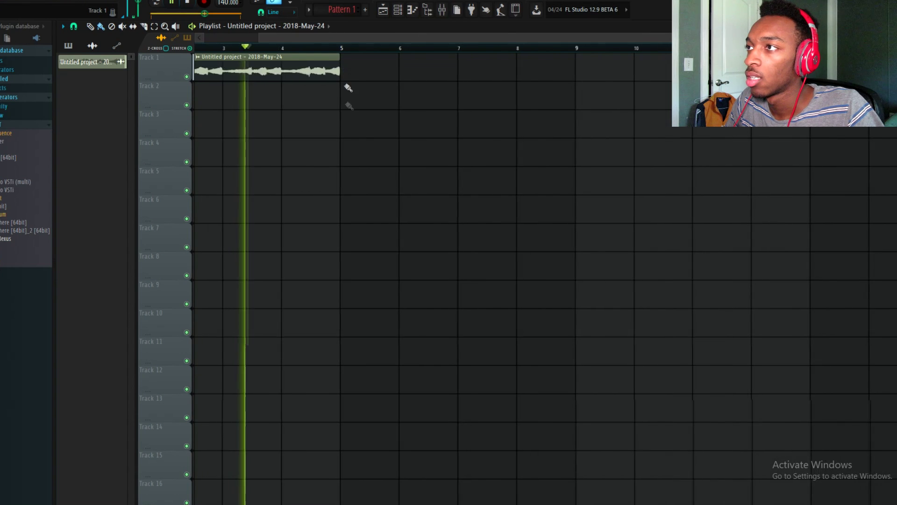
key(space)
Place Pattern 1 on Track 2 at bar 1 and extend its clip to bar 5.
click(211, 97)
right_click(238, 98)
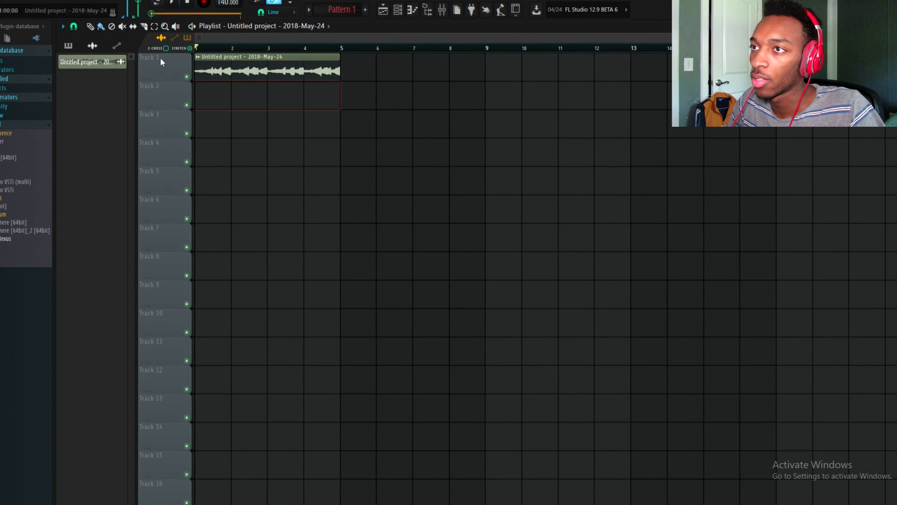
click(70, 47)
click(252, 107)
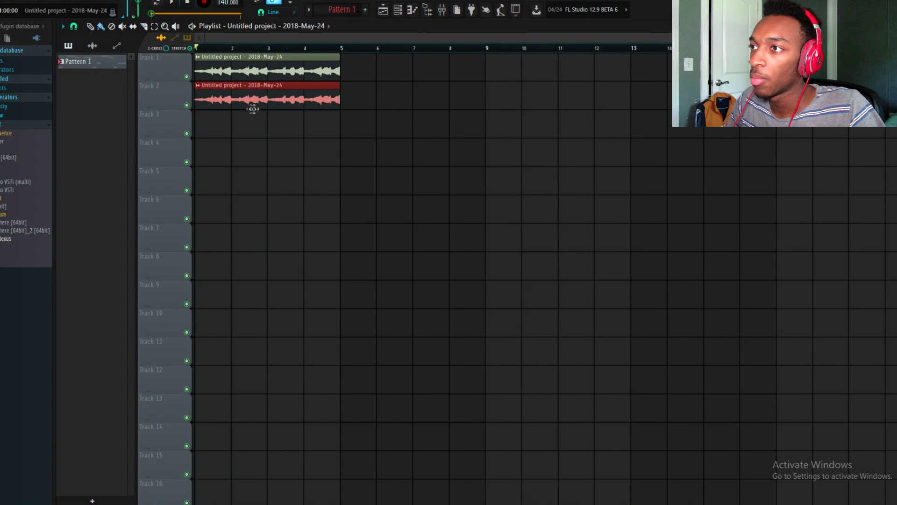
right_click(296, 107)
click(96, 65)
click(217, 94)
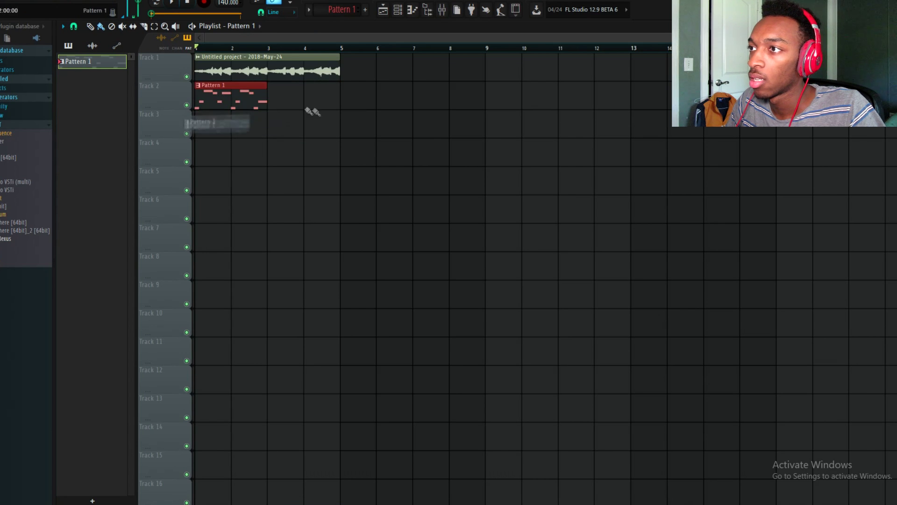
drag(267, 101, 337, 102)
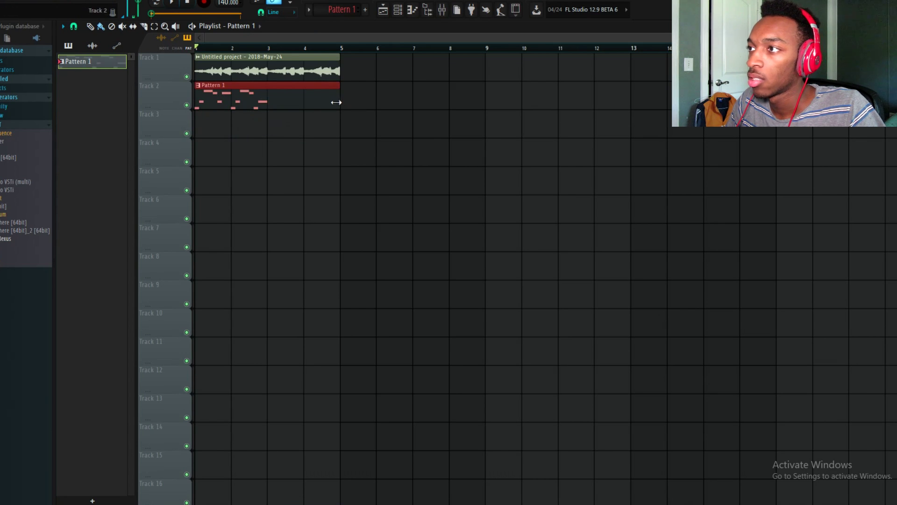
Show all channels in the Channel Rack and open the reFX Nexus melody in the piano roll.
click(398, 9)
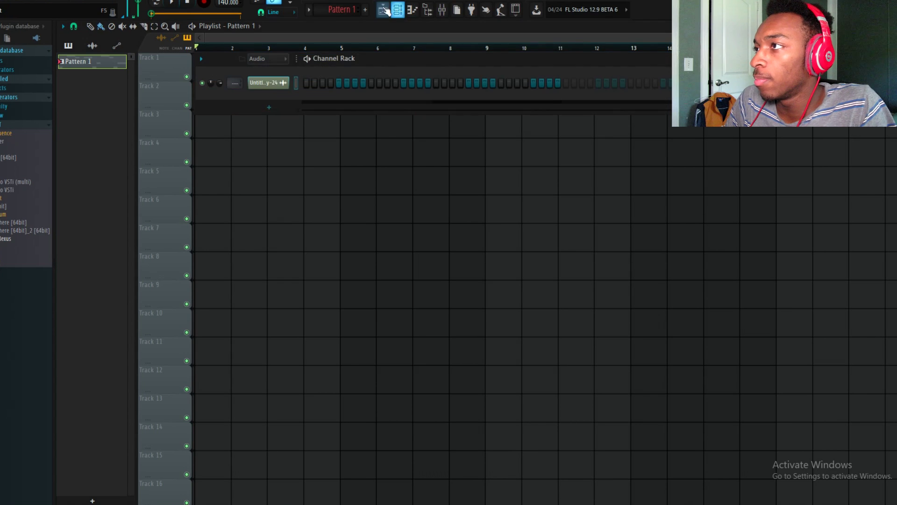
click(285, 60)
click(275, 70)
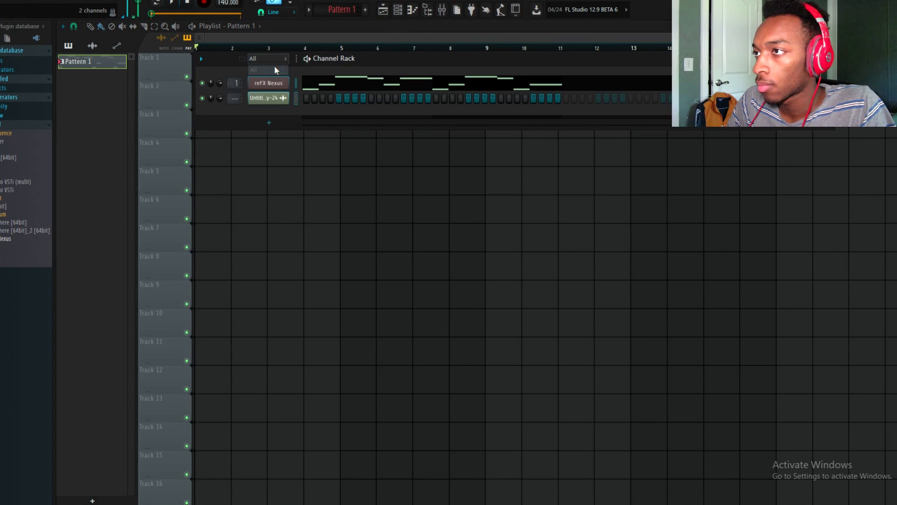
click(346, 90)
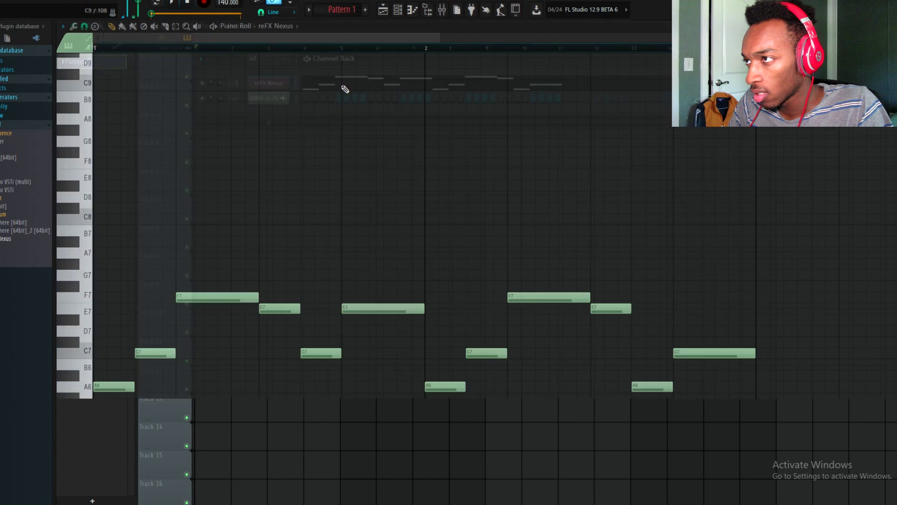
scroll(365, 188, up, 4)
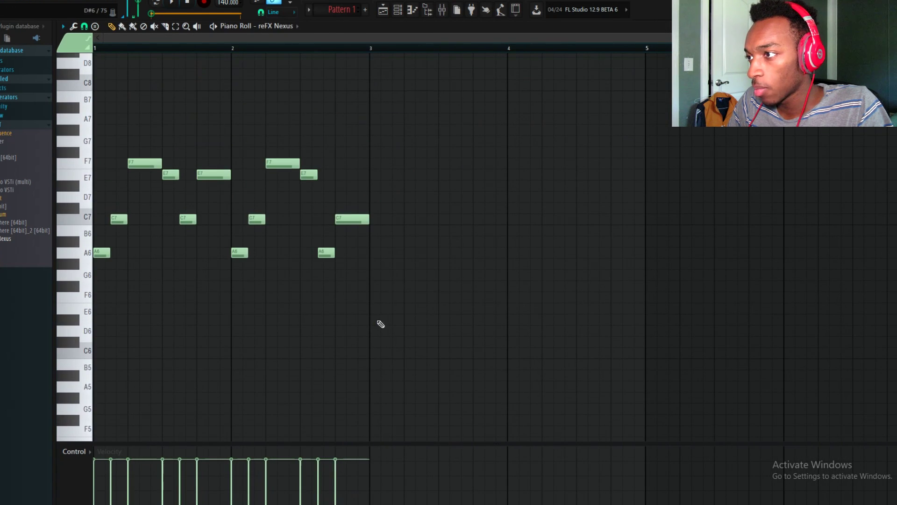
Delete all the existing reFX Nexus melody notes from Pattern 1.
drag(420, 315, 94, 115)
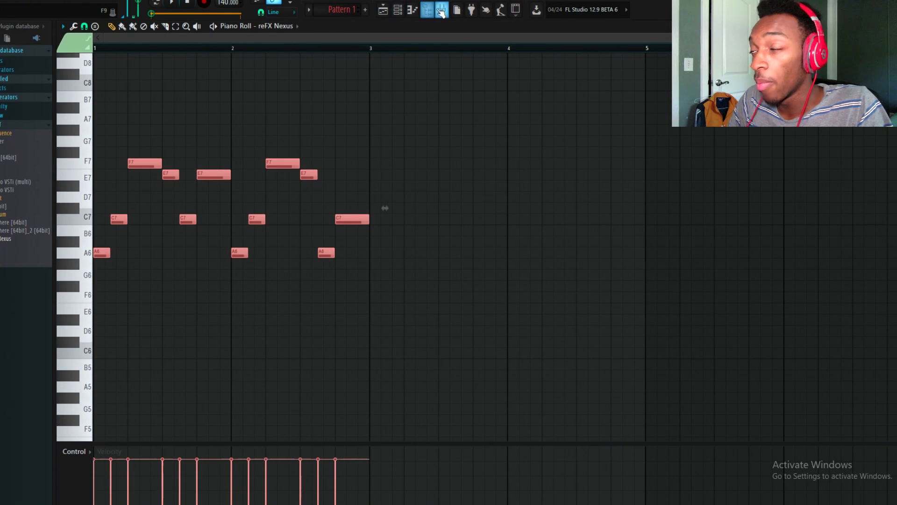
click(441, 11)
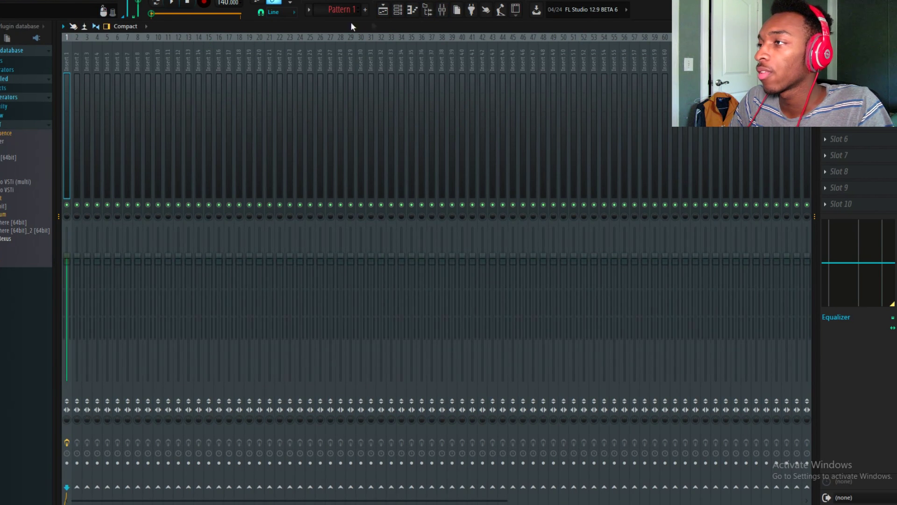
click(397, 10)
click(356, 86)
key(ctrl+a)
key(Delete)
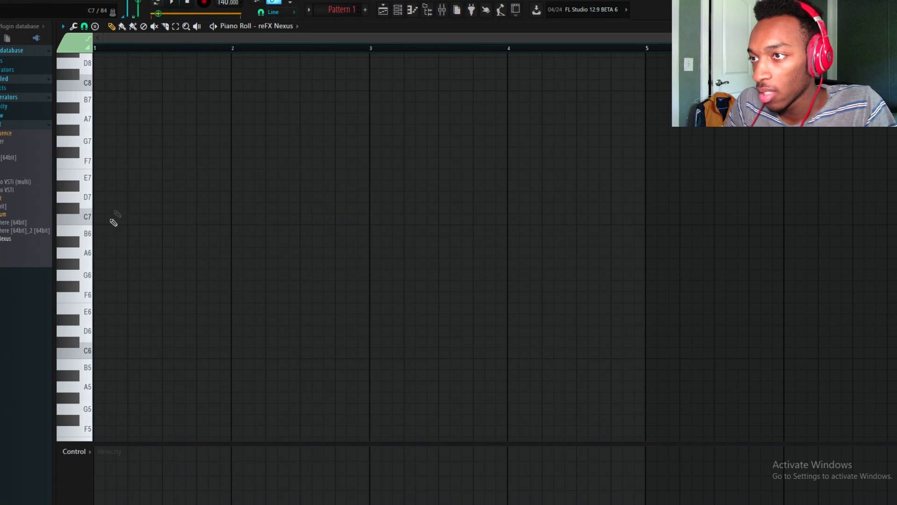
Draw one-beat notes E7, C7, A6 and C7 across bar 1 and F7 on beat 2 of bar 2.
click(104, 164)
click(138, 175)
right_click(132, 174)
drag(119, 164, 121, 175)
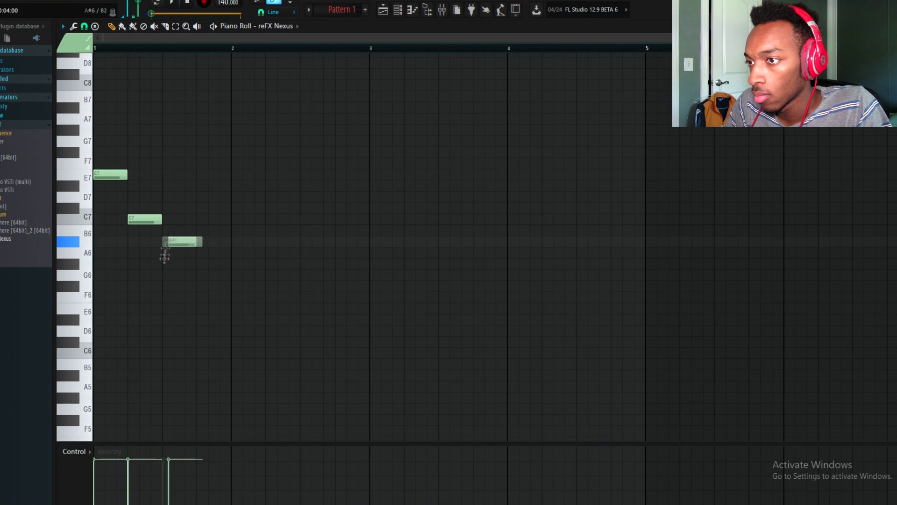
drag(169, 245, 164, 255)
drag(212, 220, 198, 220)
drag(240, 186, 277, 162)
key(space)
key(space)
key(space)
key(space)
Complete the two-bar phrase with E7 after the F7 and lower C6, E6 and F6 notes, and duplicate it into bars 3 and 4.
click(300, 204)
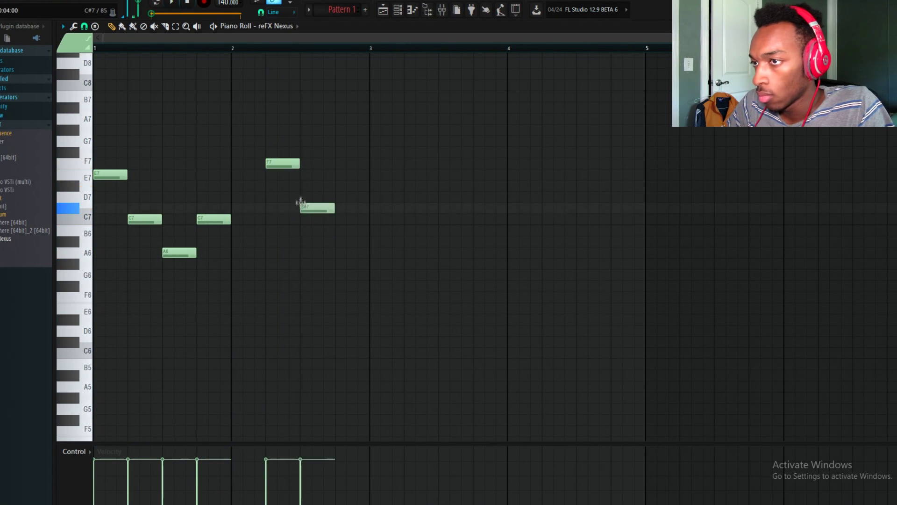
drag(301, 202, 301, 169)
key(space)
key(space)
key(ctrl+a)
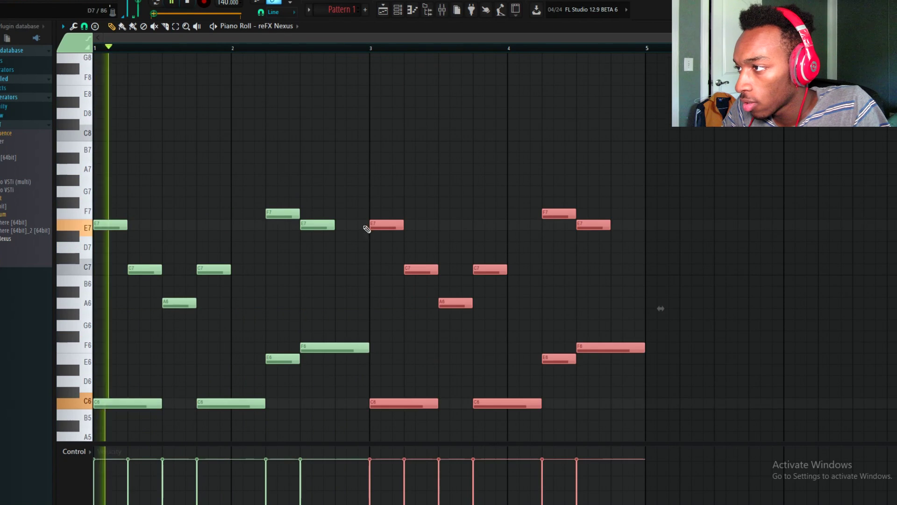
ctrl+click(326, 107)
Stop playback and open the reFX Nexus instrument from the Channel Rack.
click(409, 11)
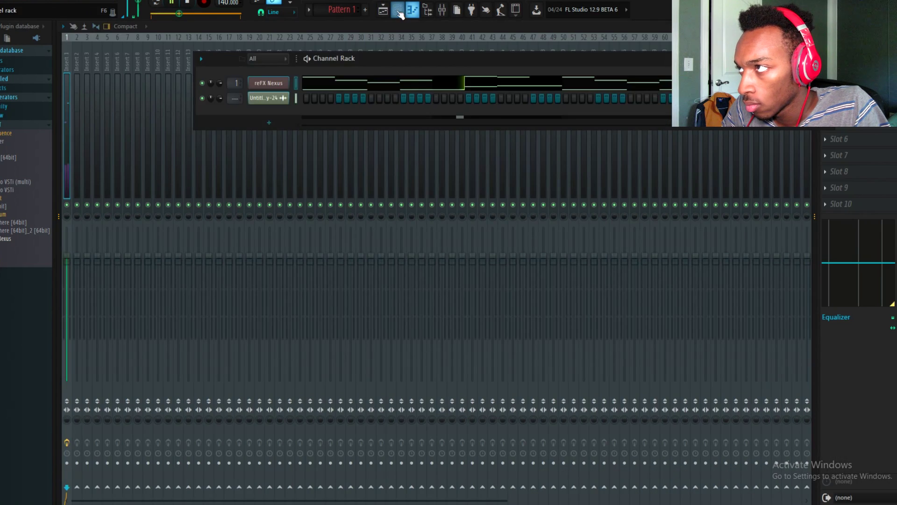
click(398, 10)
click(398, 10)
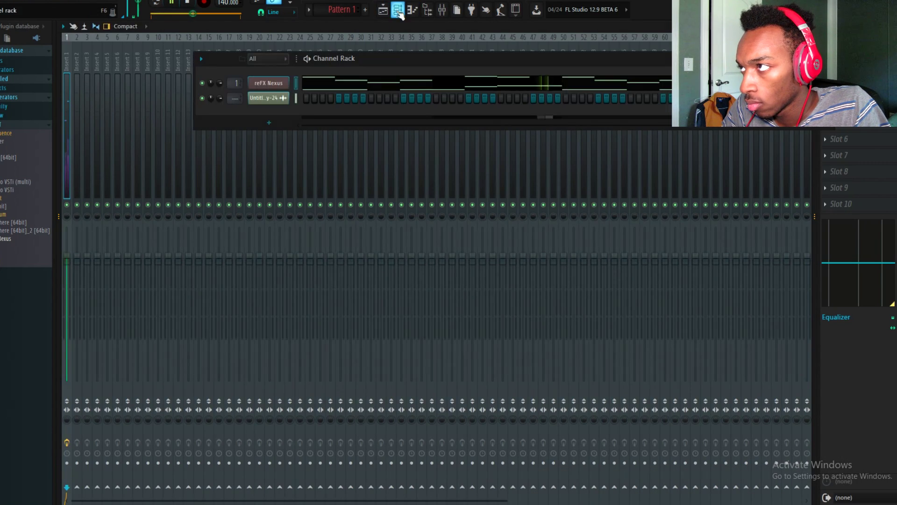
click(276, 84)
key(space)
click(220, 89)
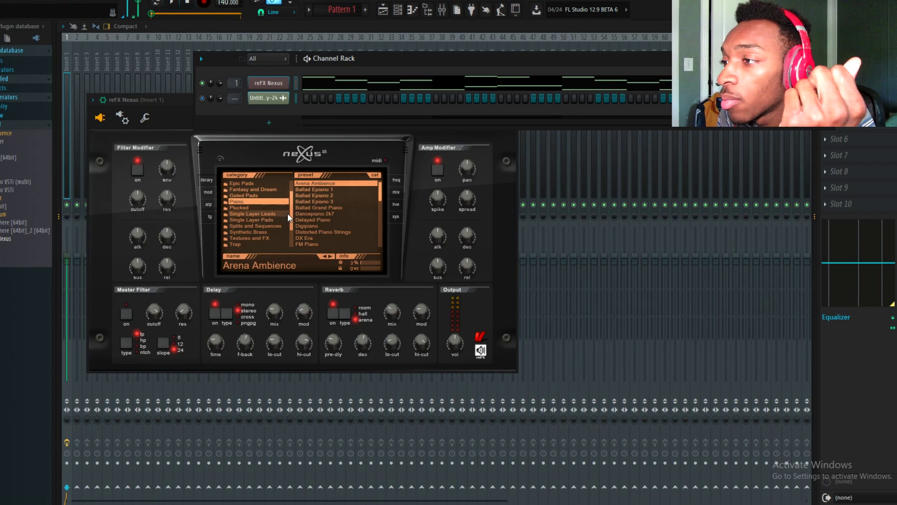
Load the second preset of the Trap category in Nexus and play the pattern with it.
click(252, 207)
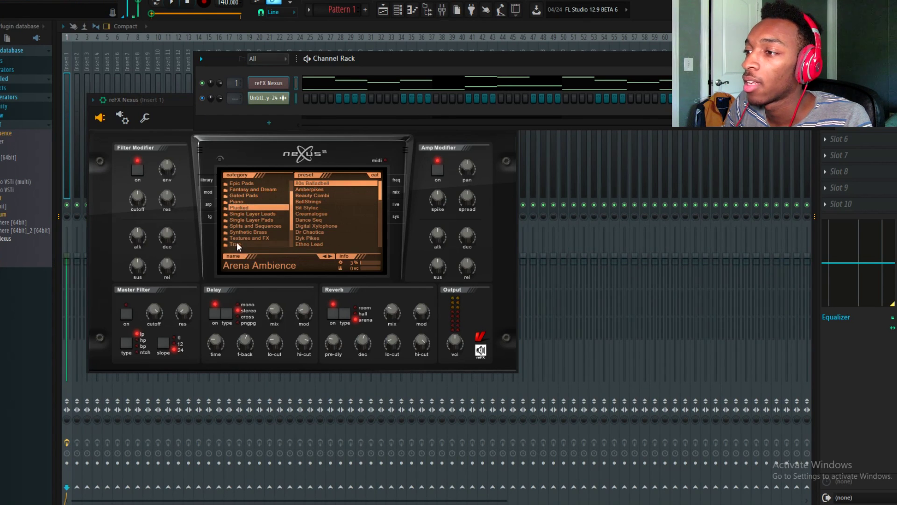
click(239, 244)
click(325, 190)
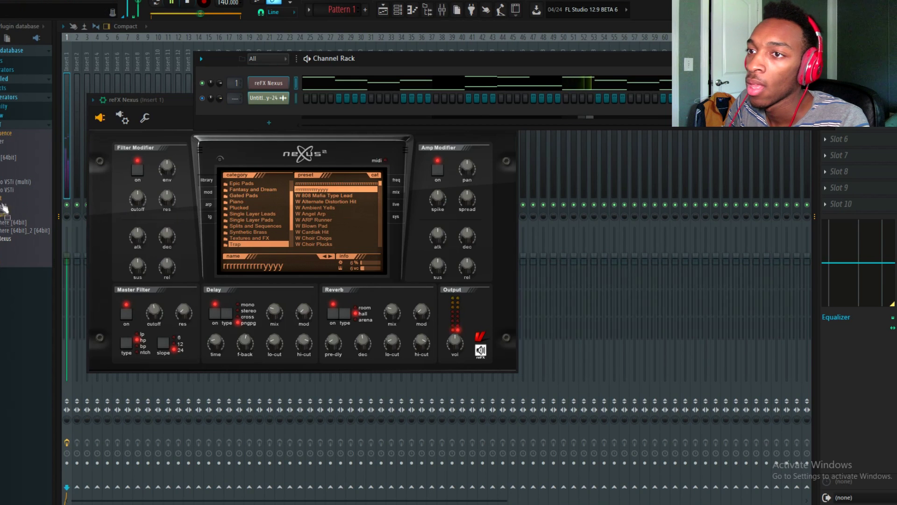
key(space)
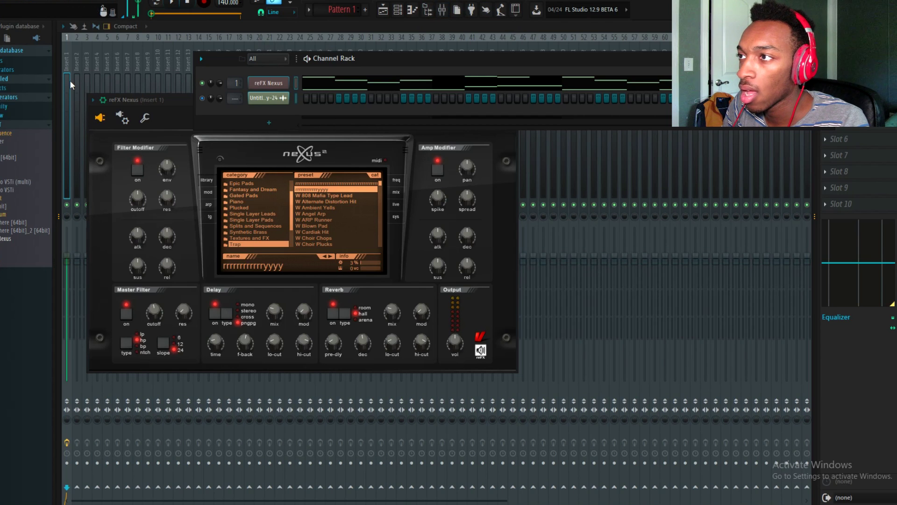
Filter the Channel Rack to unsorted channels and route the reFX Nexus channel to mixer track 2.
click(270, 58)
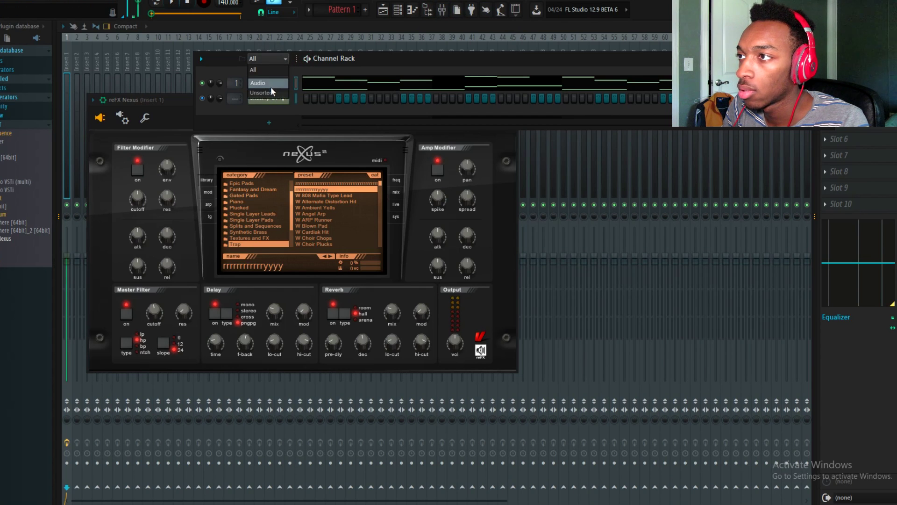
click(270, 92)
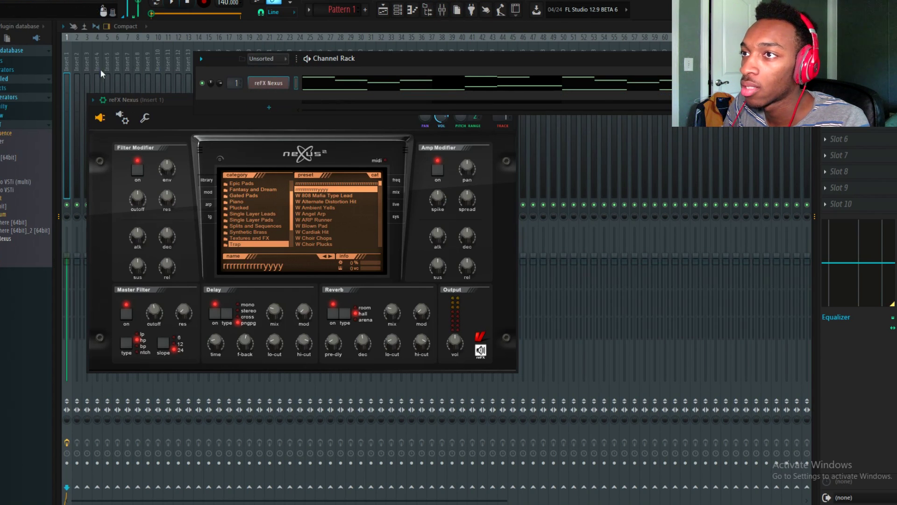
click(73, 66)
click(68, 66)
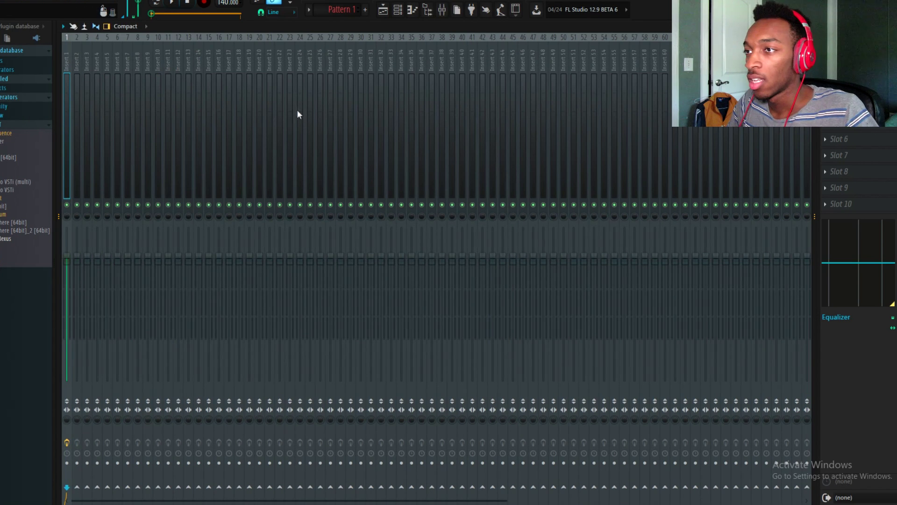
click(398, 11)
scroll(234, 83, up, 1)
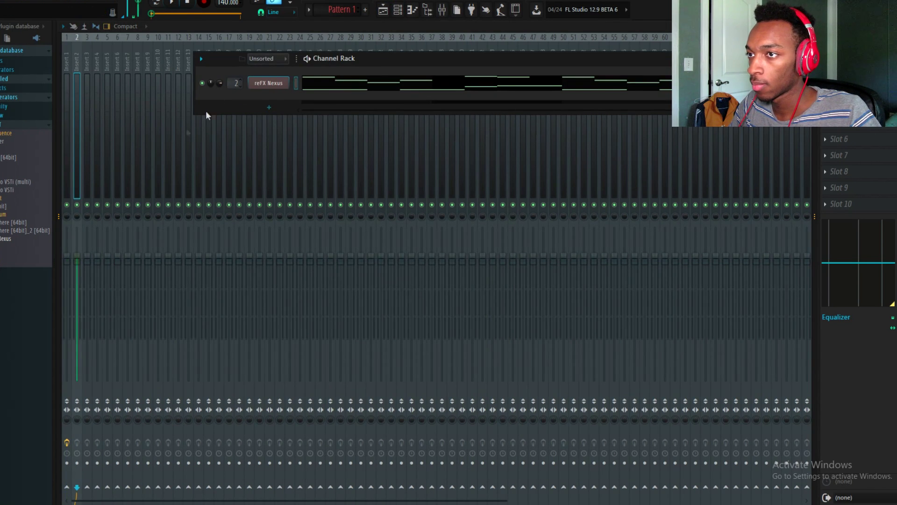
Load Gross Beat in the first effect slot of mixer insert 2 with the Momentary preset and its 1/2 Speed time effect.
click(77, 119)
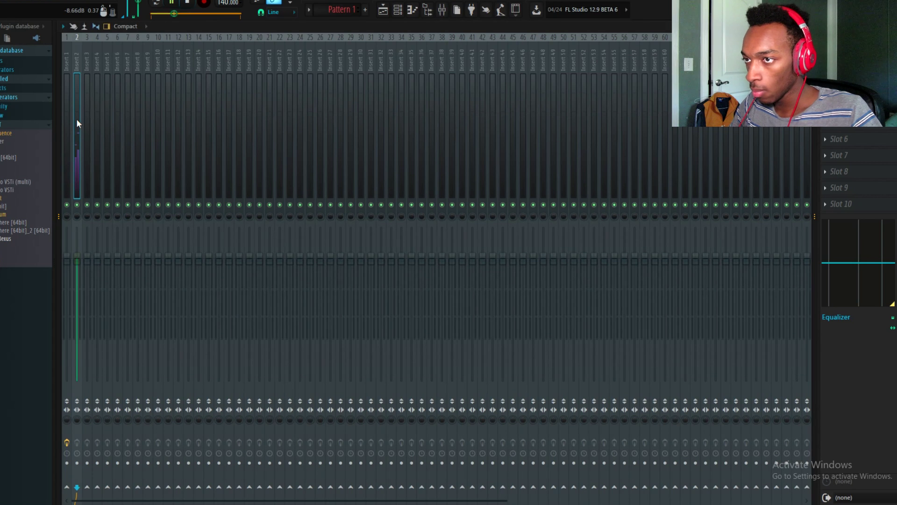
click(825, 58)
click(764, 22)
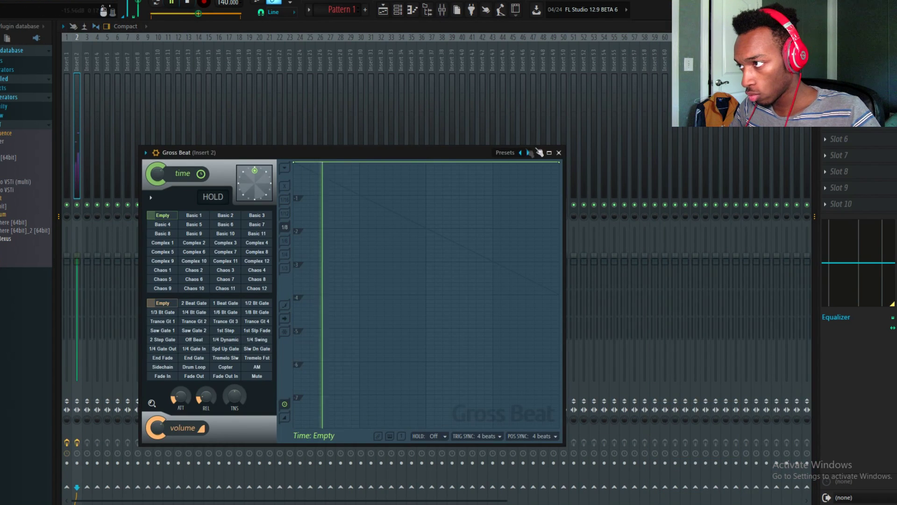
click(502, 153)
click(524, 181)
click(227, 279)
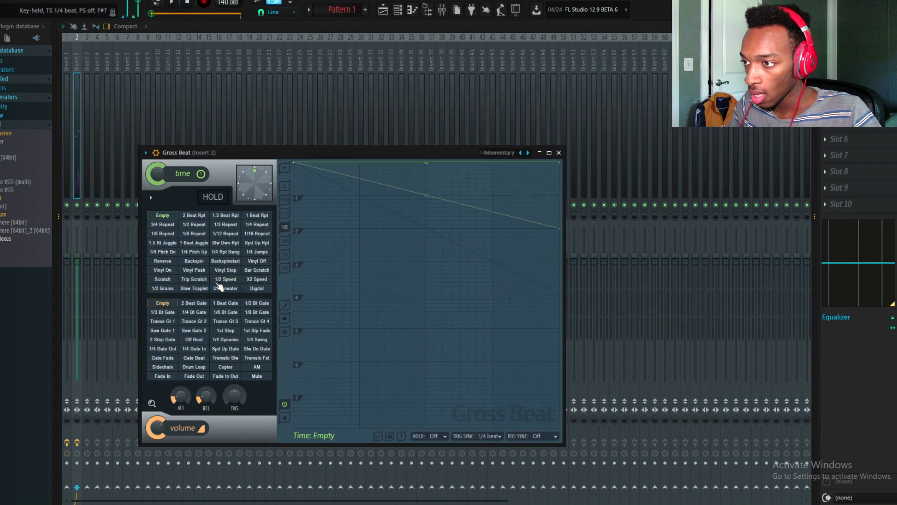
Stop playback, add DUNE 2 as a new channel and load its factory Keys soundbank.
click(405, 15)
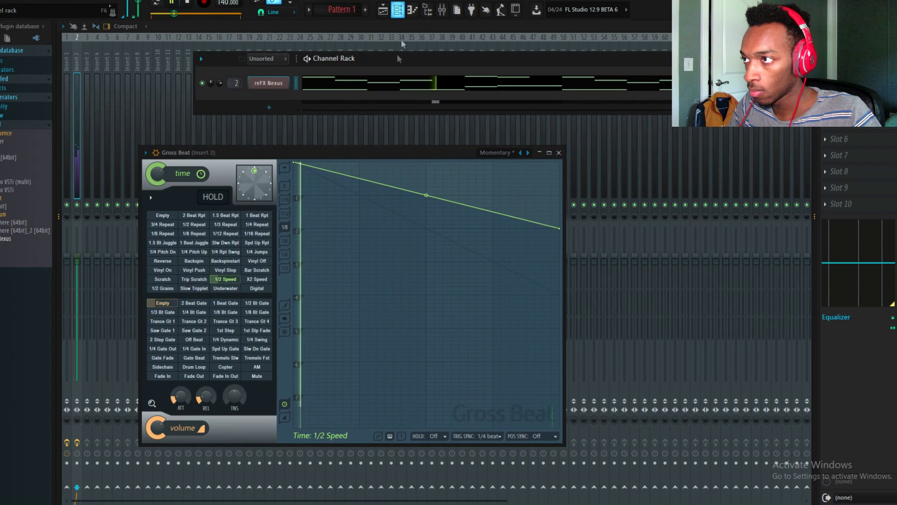
key(space)
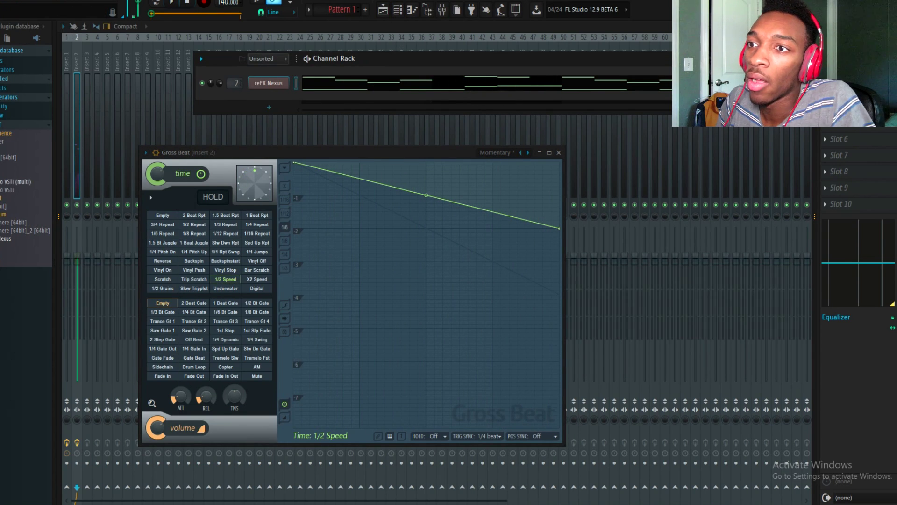
drag(254, 96, 266, 91)
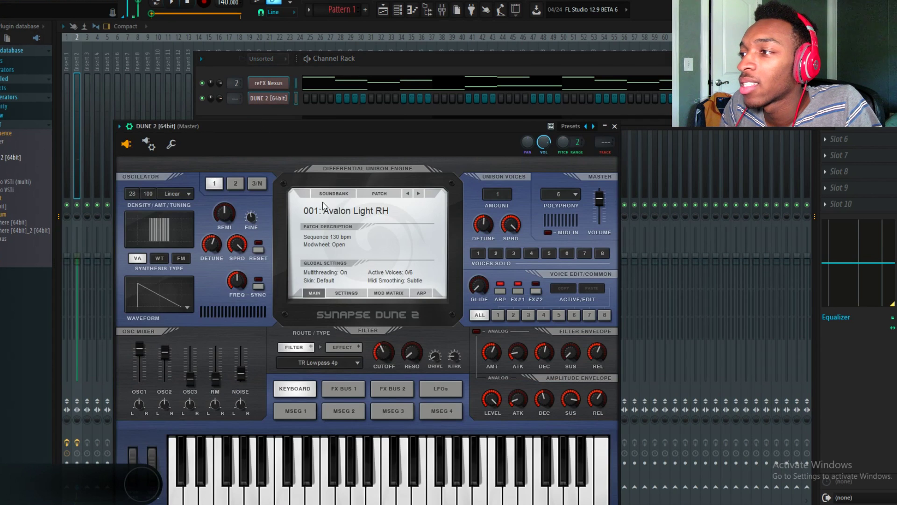
click(329, 194)
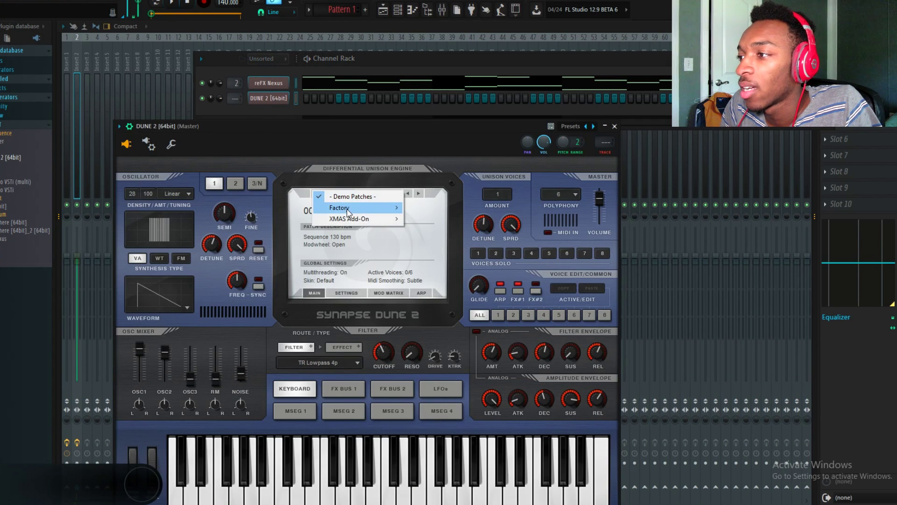
mouse_move(395, 226)
mouse_move(375, 209)
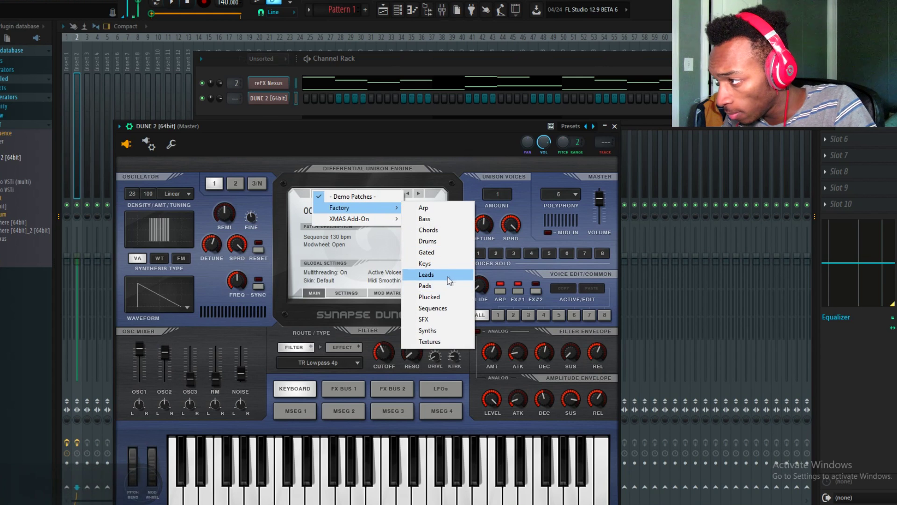
click(432, 264)
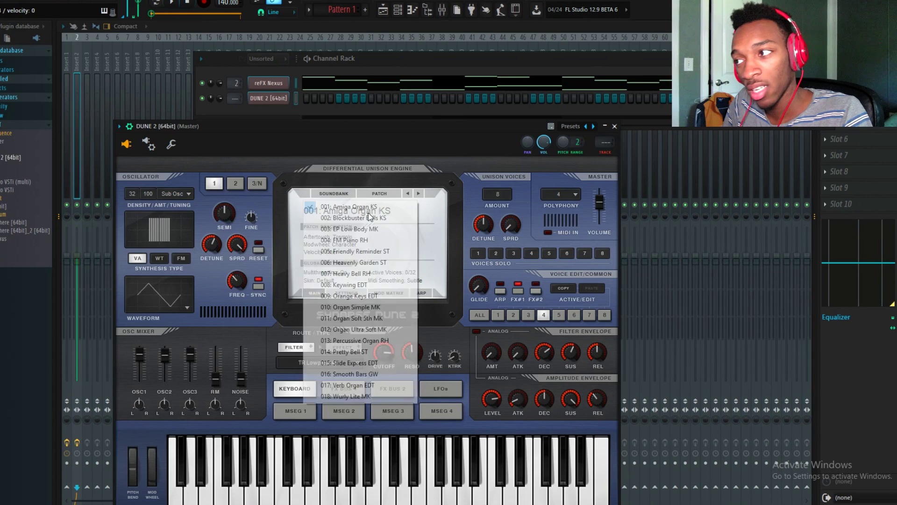
Audition the Keys patches in DUNE 2, stepping six patches forward to pick a sound.
click(386, 214)
click(418, 193)
click(418, 193)
click(418, 193)
click(419, 194)
click(418, 193)
click(418, 194)
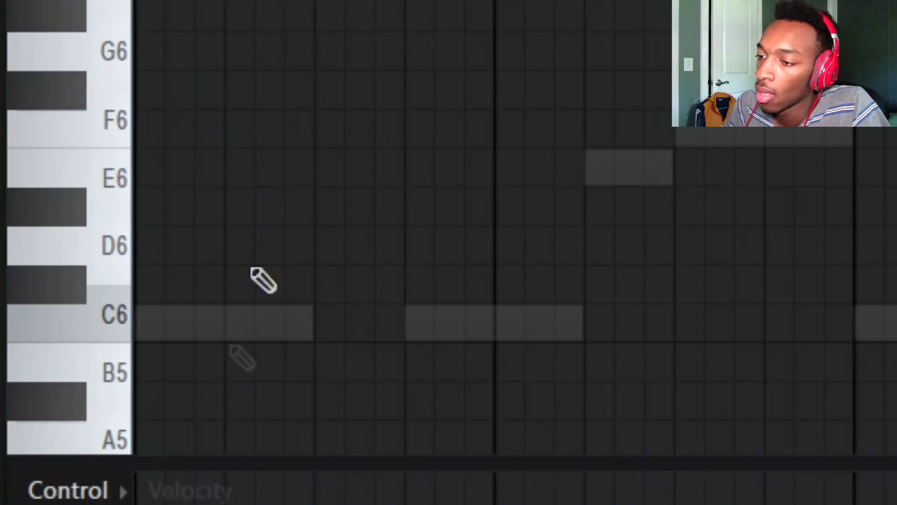
Draw a three-beat C6 at the start of DUNE 2's piano roll and a one-beat F6 on beat 4, and preview them.
drag(260, 280, 124, 333)
drag(289, 316, 421, 313)
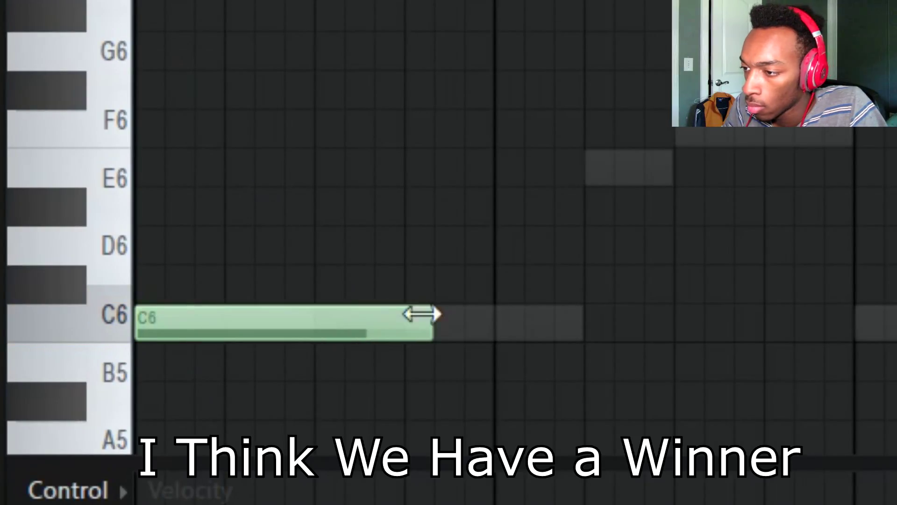
key(space)
key(space)
drag(193, 381, 171, 345)
right_click(172, 367)
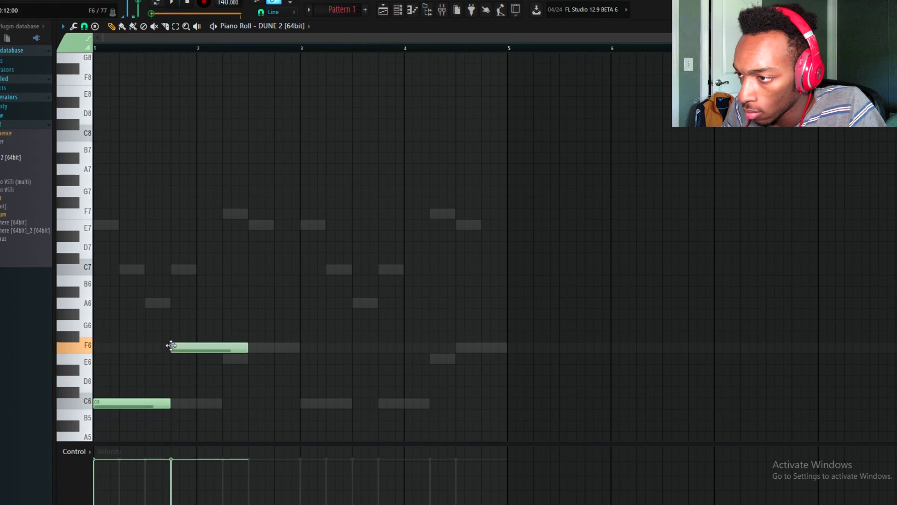
drag(248, 347, 201, 347)
key(space)
Add two-beat notes E6 at bar 2, C6 on beat 3 of bar 2 and E6 at bar 3, and preview the phrase.
click(196, 358)
key(space)
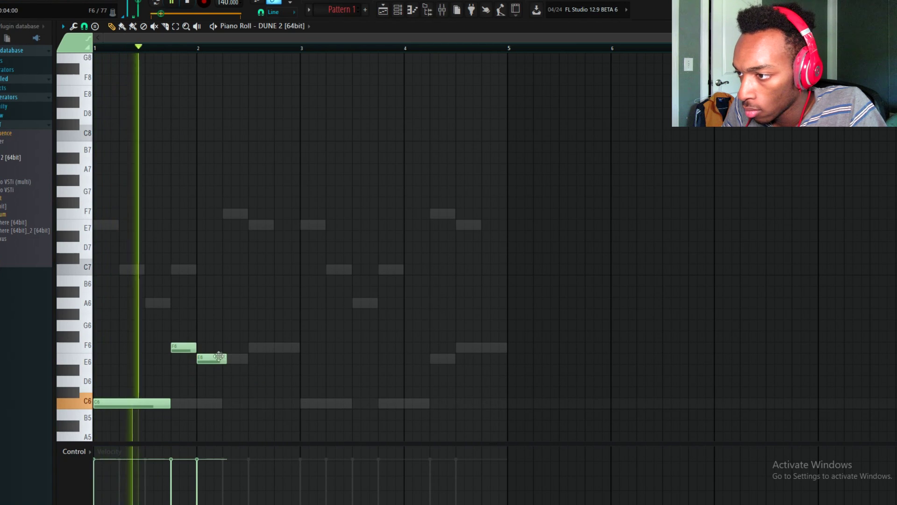
drag(227, 359, 260, 358)
key(space)
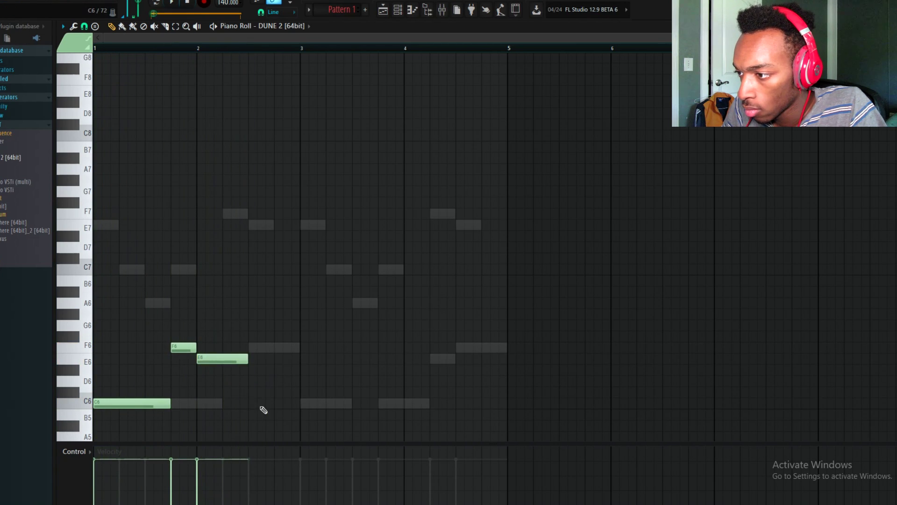
click(260, 403)
click(303, 360)
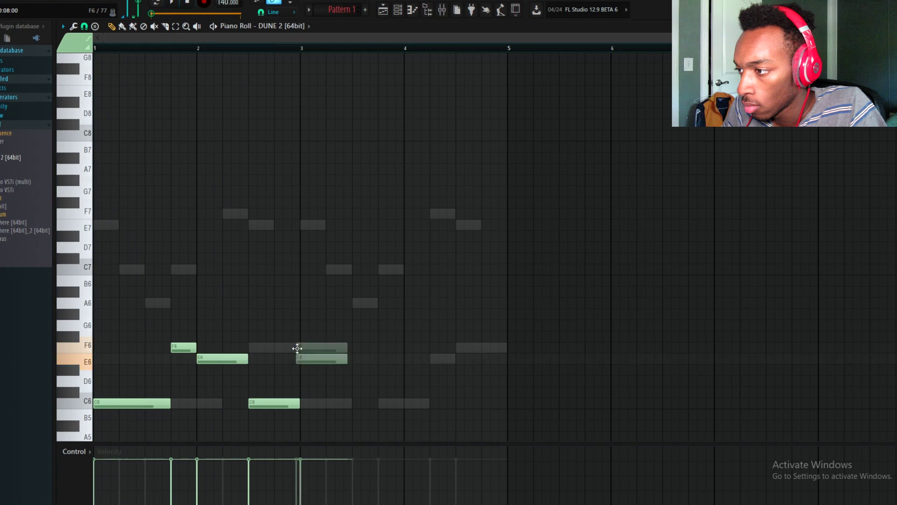
key(space)
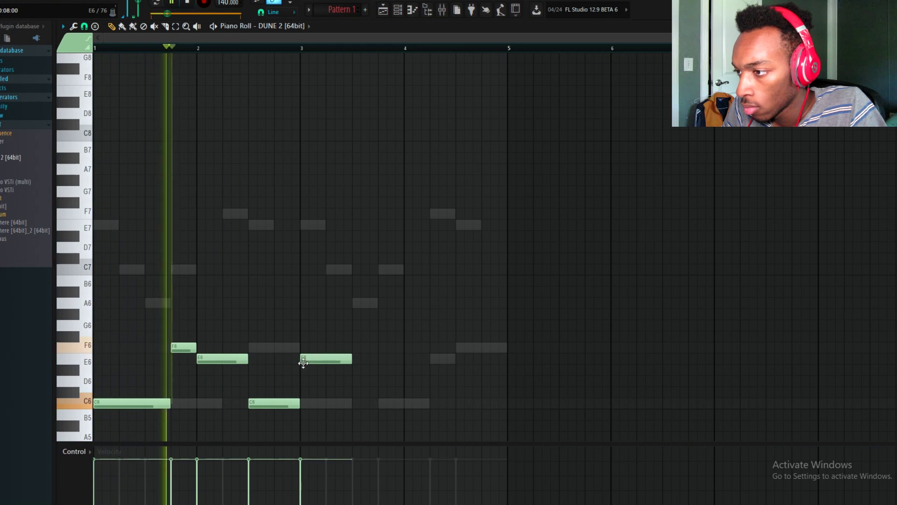
key(space)
Move bar 2's C6 to beat 4 with a one-beat length, extend the E6 before it to three beats, and preview the result.
drag(274, 404, 299, 405)
drag(272, 360, 274, 360)
key(space)
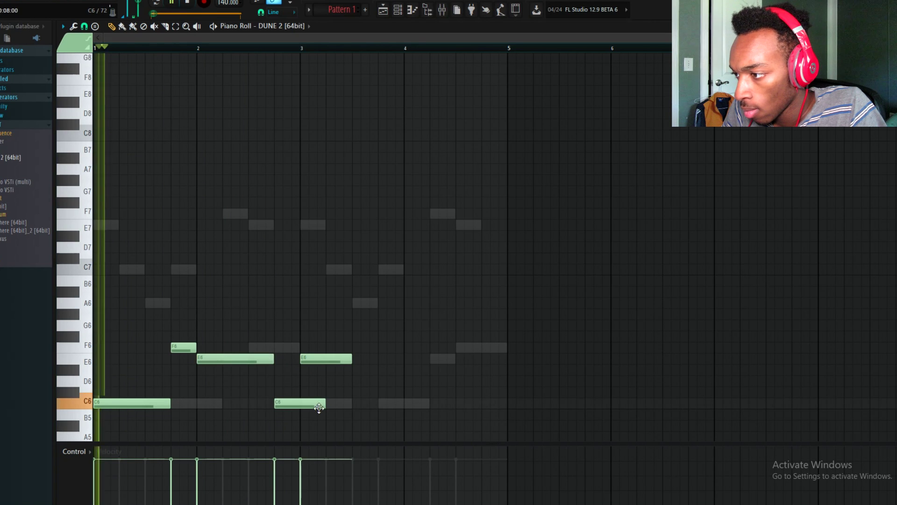
drag(323, 404, 300, 404)
key(space)
Complete the phrase with a three-beat E6 in bar 3, a one-beat C6 on its beat 4, and an A5 filling bar 4.
click(355, 404)
click(388, 436)
key(space)
scroll(415, 374, down, 3)
key(space)
drag(362, 269, 386, 270)
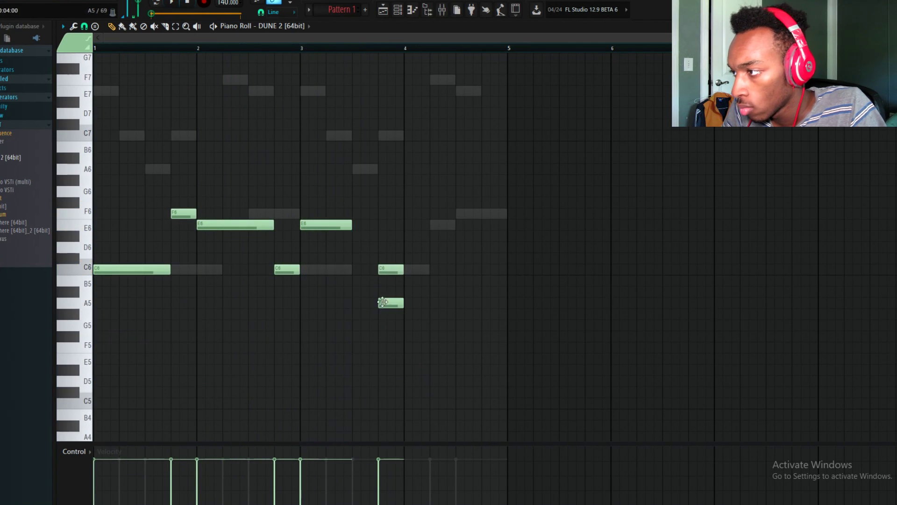
drag(502, 300, 507, 301)
key(space)
Add Omnisphere as a new channel, load the Synth Pluck patch Clangorous Percussive Sine and play the pattern with Omnisphere soloed.
key(F6)
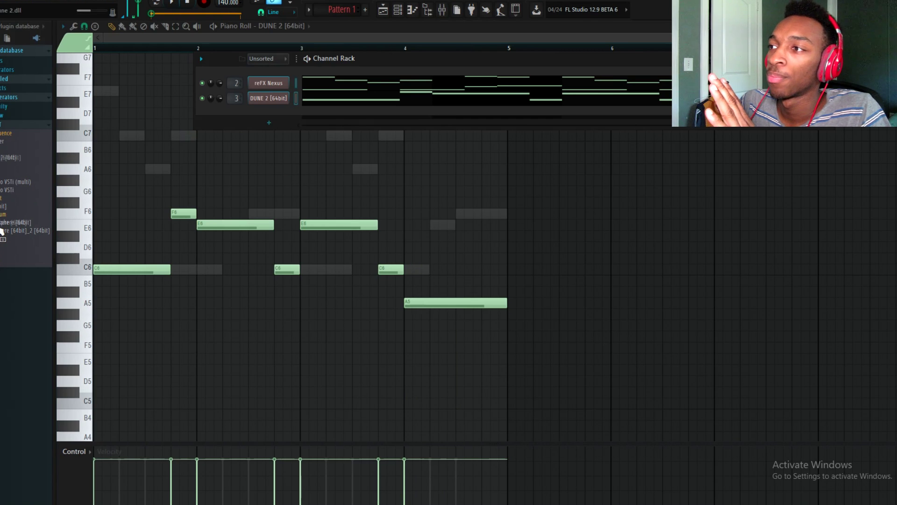
drag(253, 119, 260, 111)
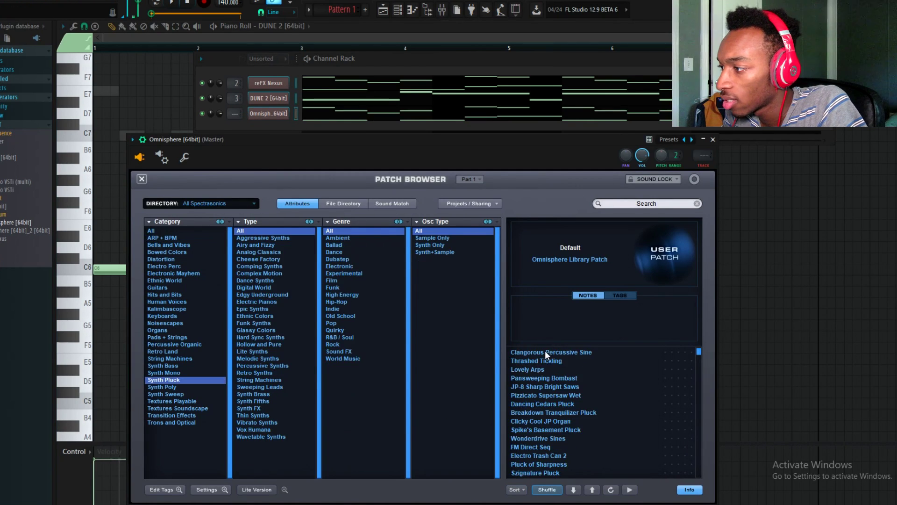
click(544, 353)
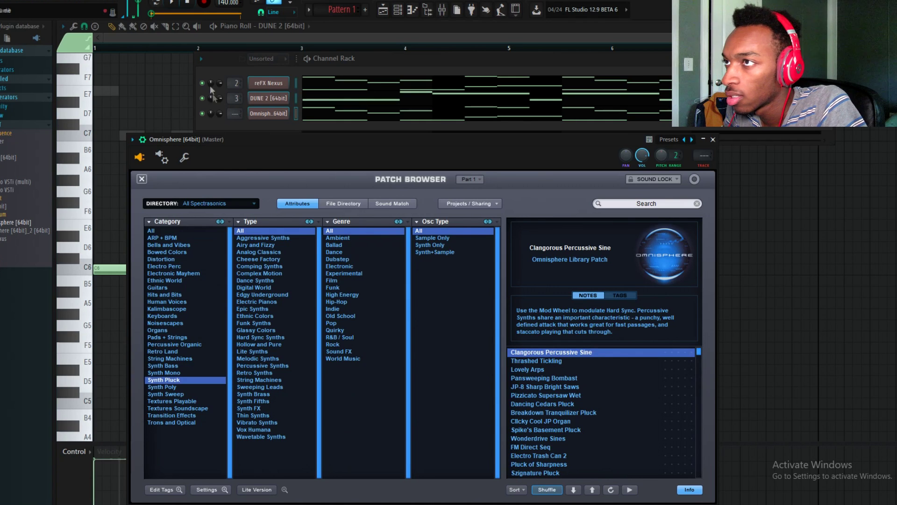
click(172, 1)
right_click(202, 113)
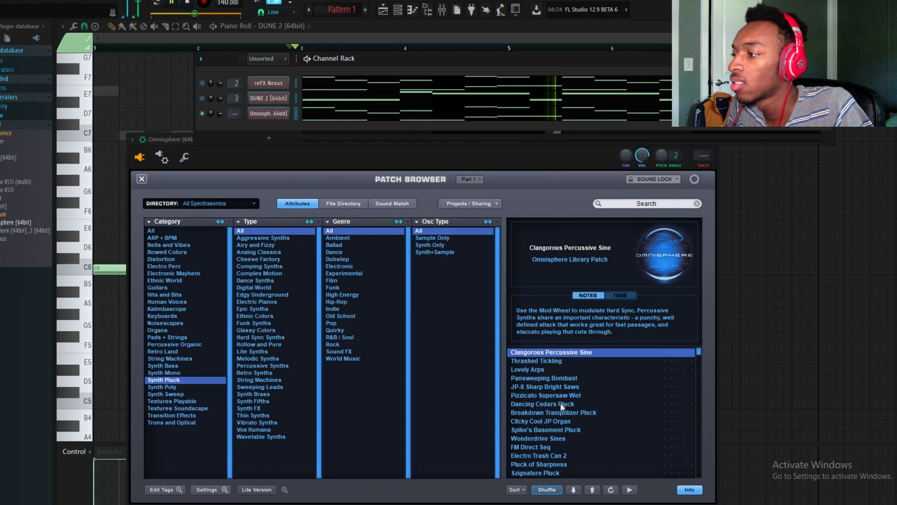
Audition the patches Thrashed Tickling, Lovely Arps and Pansweeping Bombast in Omnisphere.
click(540, 362)
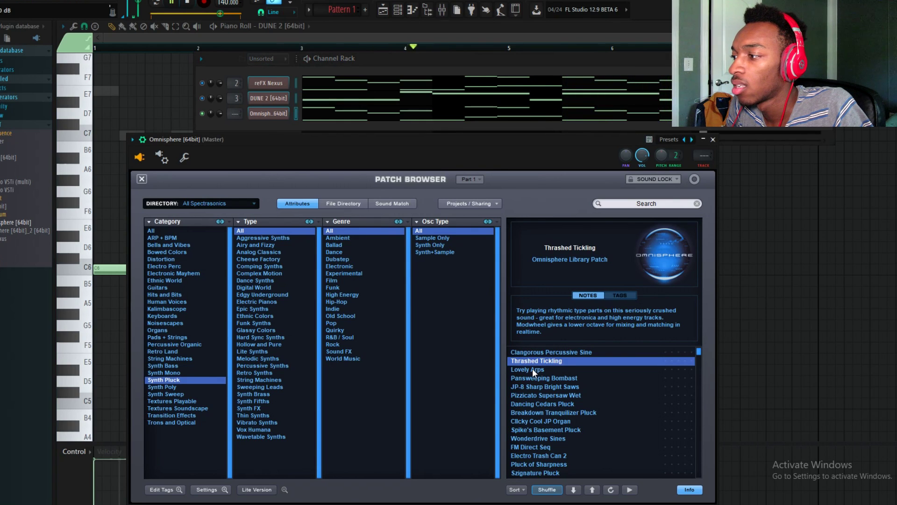
click(532, 369)
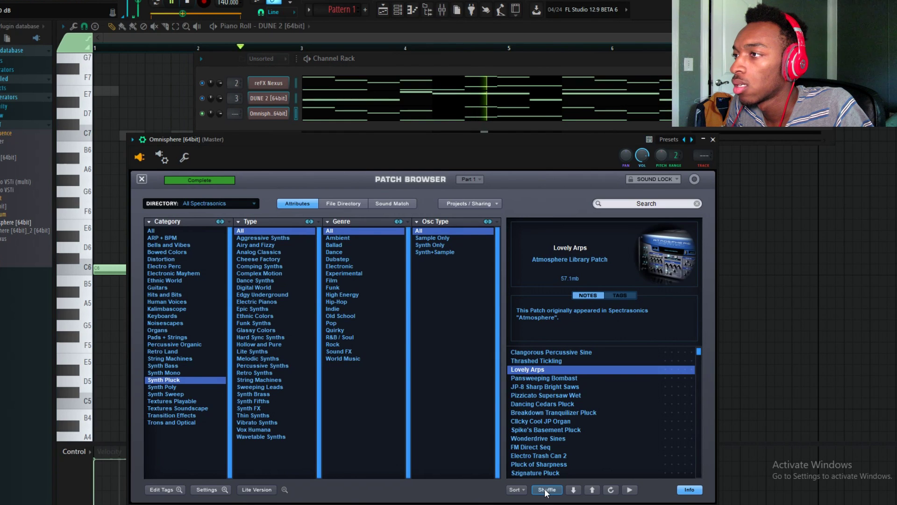
click(553, 378)
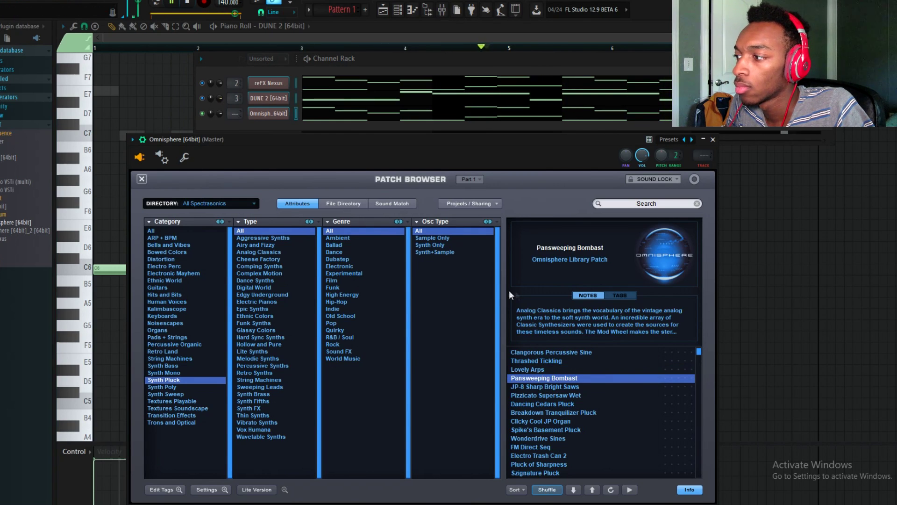
Transpose all of Omnisphere's notes up one octave and route its channel to mixer track 4.
click(475, 116)
key(ctrl+Up)
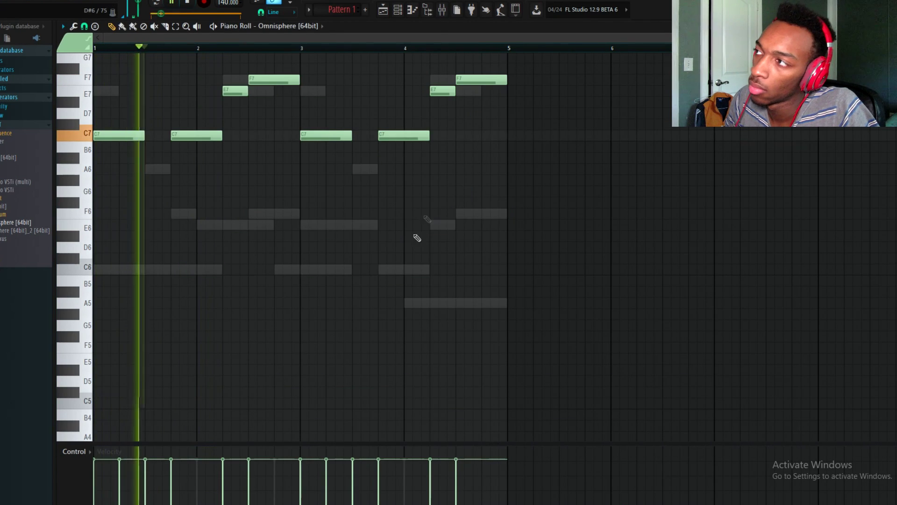
key(F9)
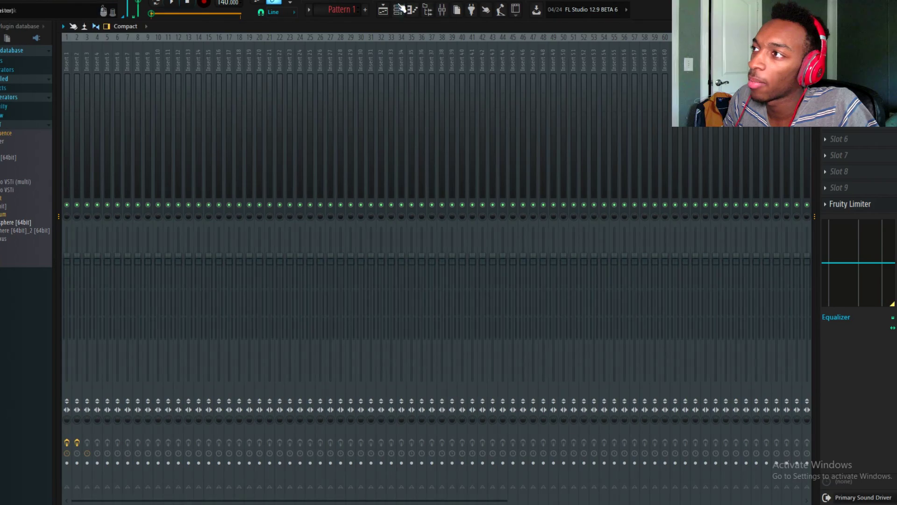
click(400, 8)
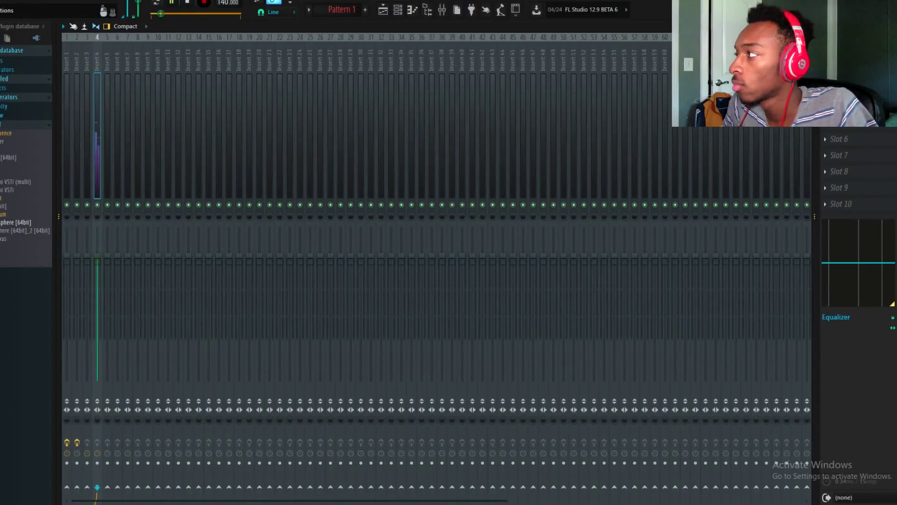
Load Gross Beat in the first effect slot of mixer insert 4 and choose its Momentary preset.
click(825, 58)
click(678, 454)
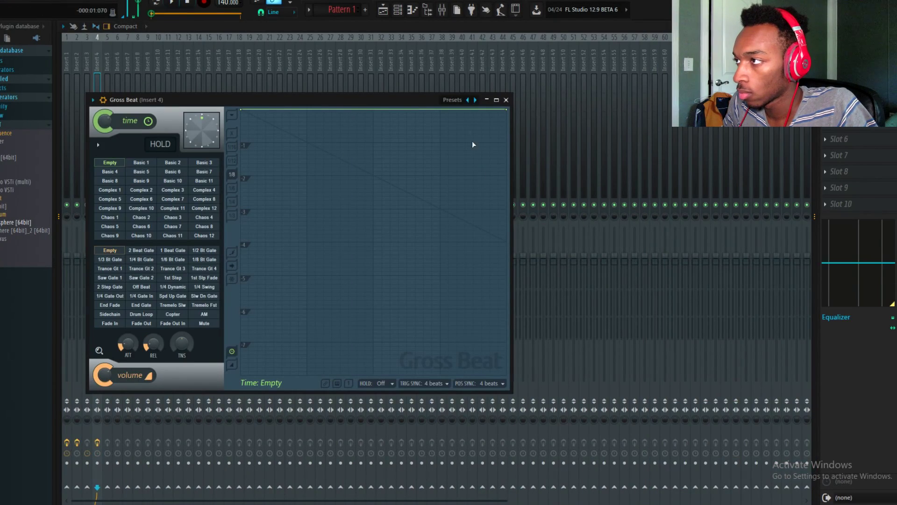
click(452, 99)
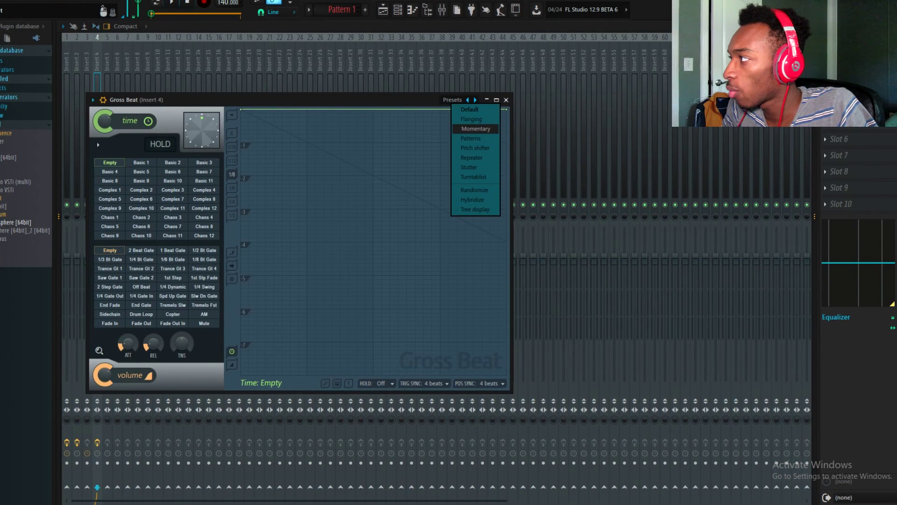
click(506, 100)
Load Fruity Love Philter in the second effect slot of mixer insert 4.
click(825, 73)
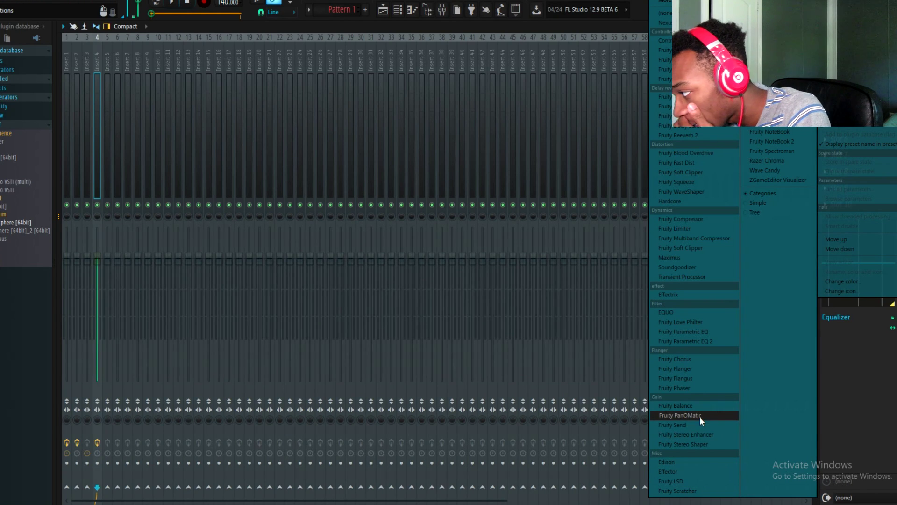
click(691, 321)
click(844, 74)
click(845, 73)
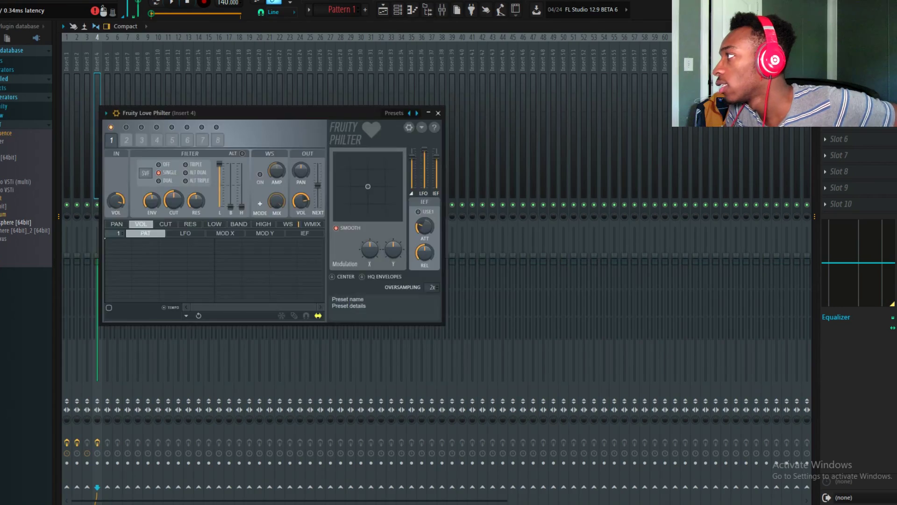
click(845, 57)
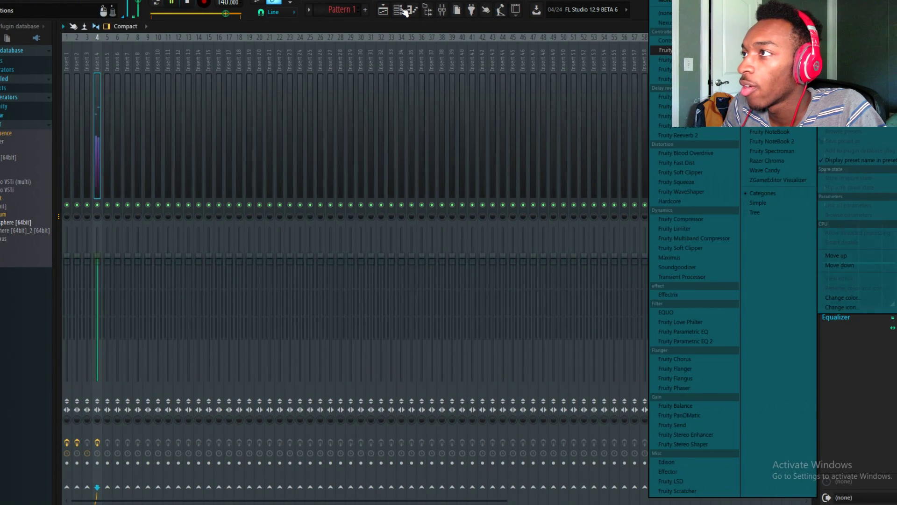
Add a PRO-Verb reverb to the common FX rack of Omnisphere's Pansweeping Bombast patch and slightly raise its mix.
click(398, 10)
click(279, 114)
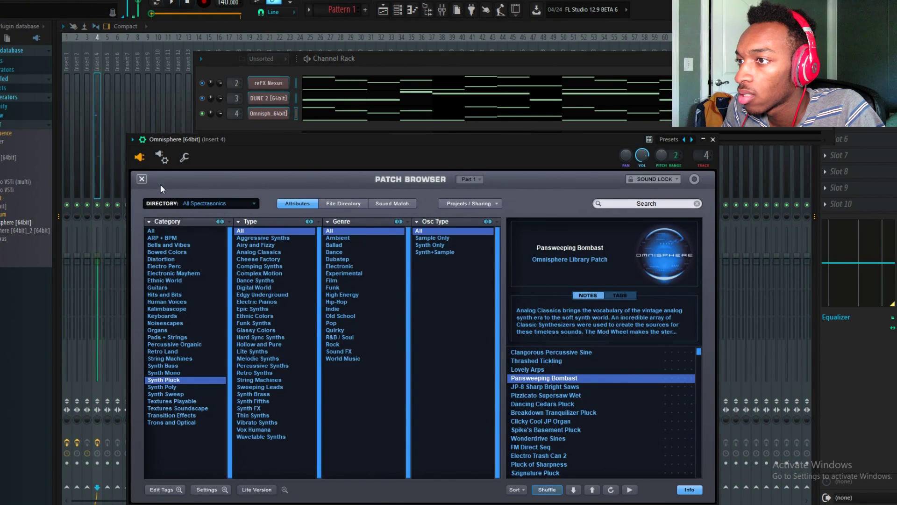
click(142, 179)
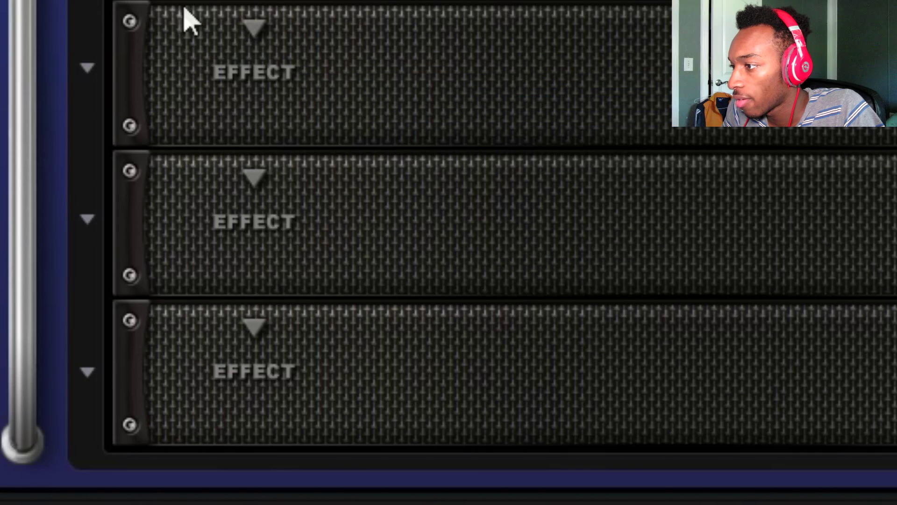
click(253, 35)
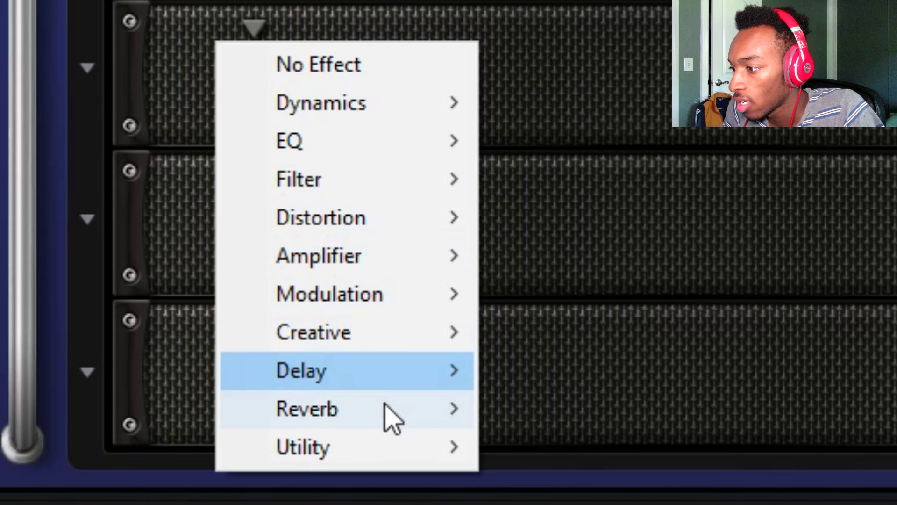
mouse_move(380, 420)
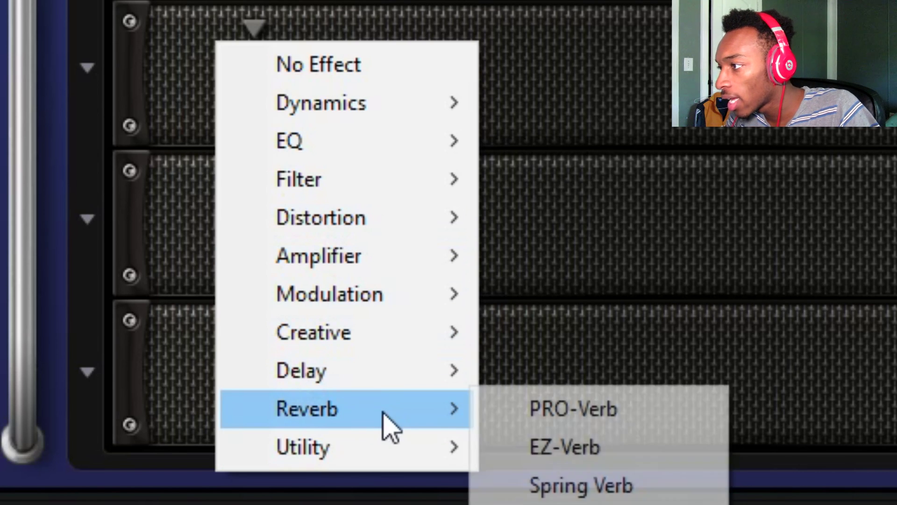
click(567, 422)
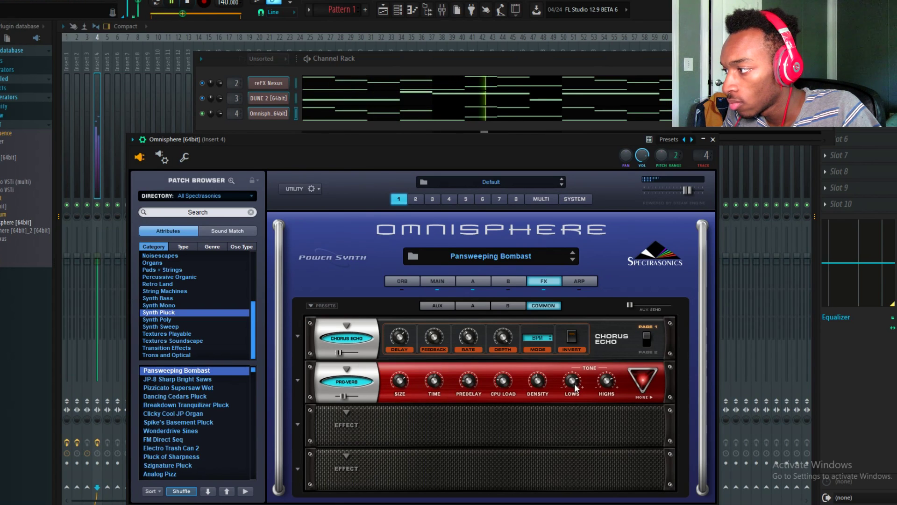
drag(608, 384, 602, 366)
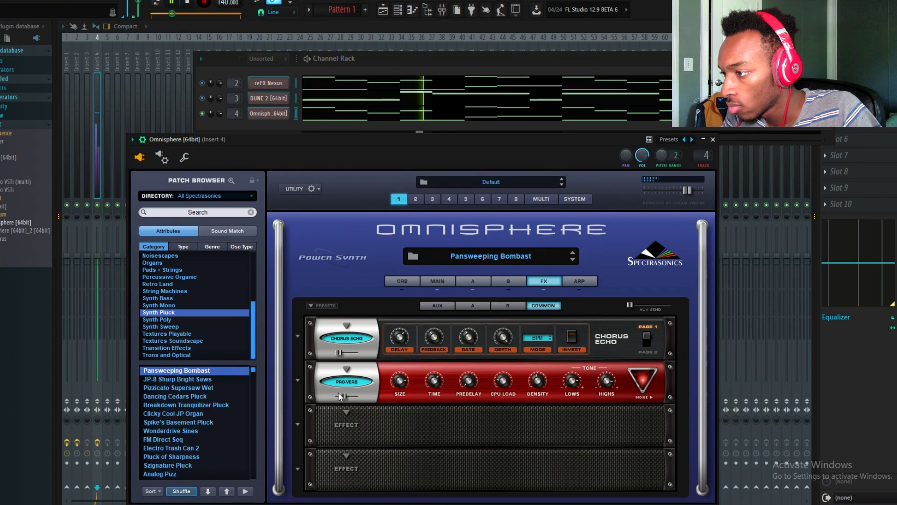
mouse_move(346, 398)
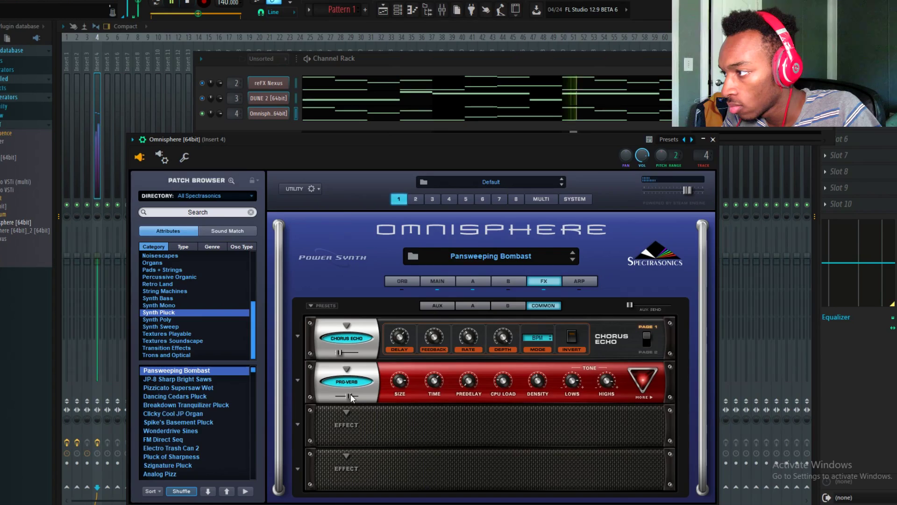
click(471, 282)
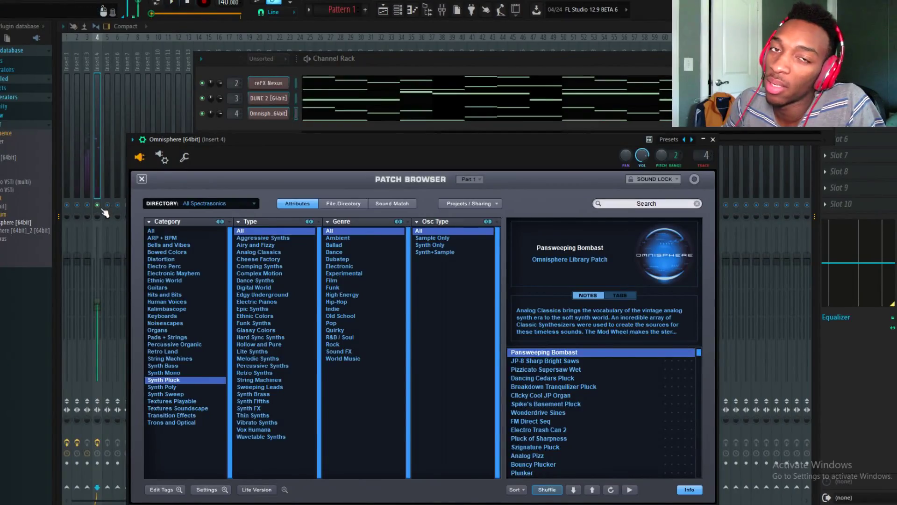
Unsolo mixer insert 4, set the channel rack to show All channels and play the layered melodies.
click(104, 211)
click(383, 11)
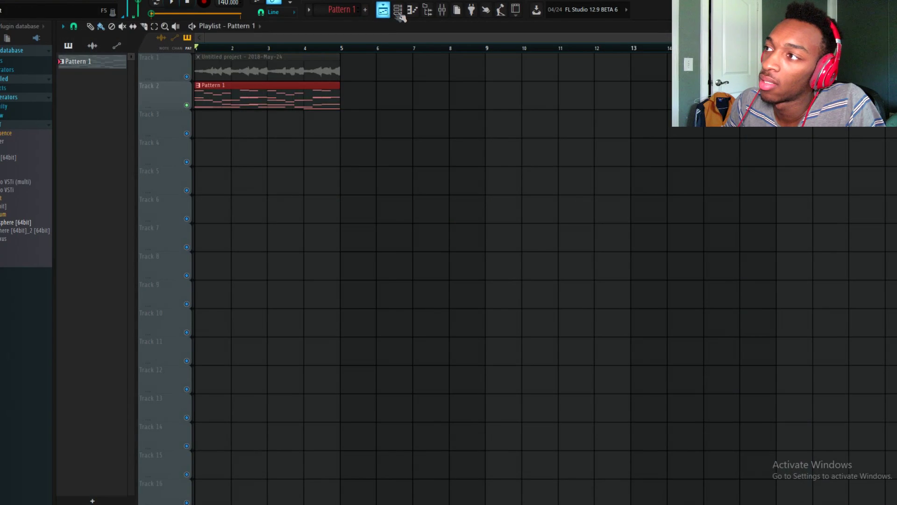
click(397, 12)
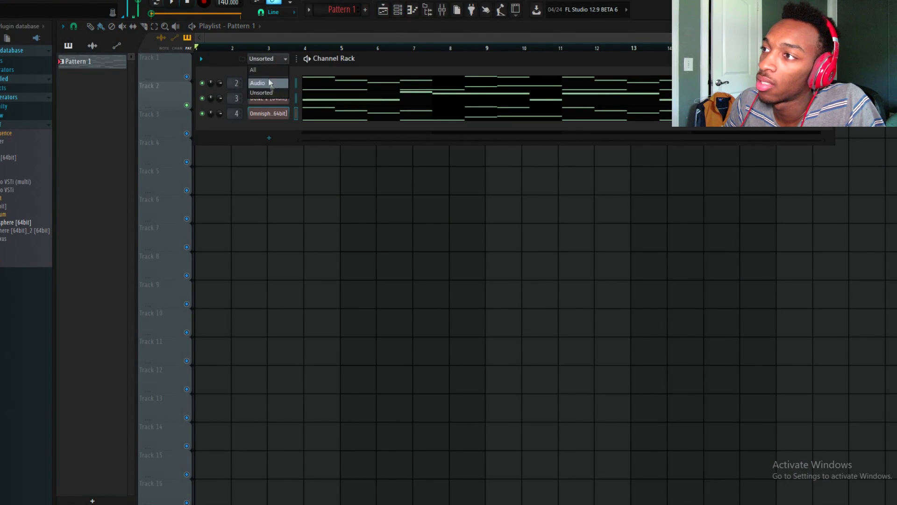
click(383, 10)
key(space)
click(397, 13)
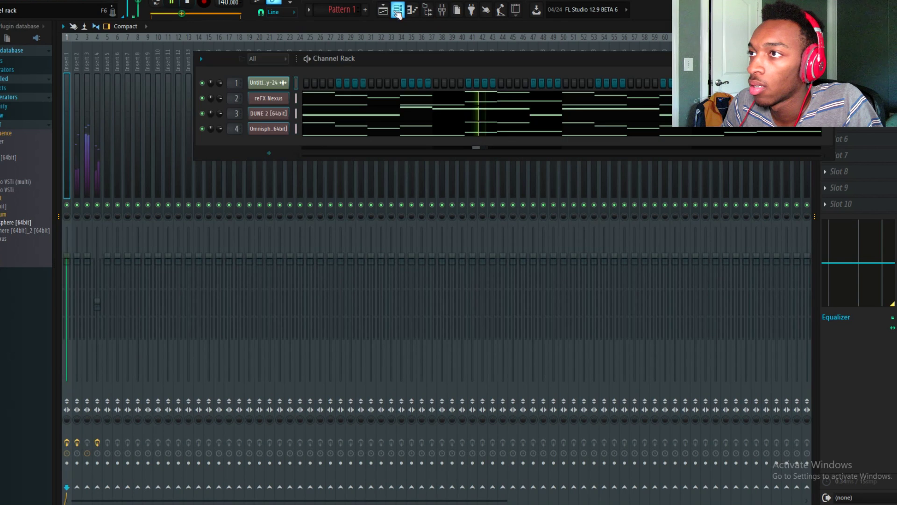
Unmute the audio clip on playlist Track 1 and play it together with Pattern 1.
click(382, 11)
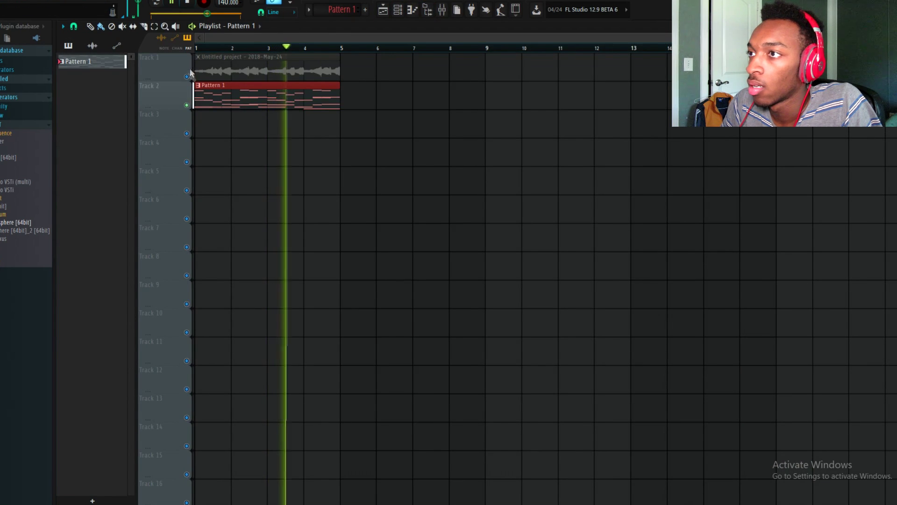
key(space)
key(space)
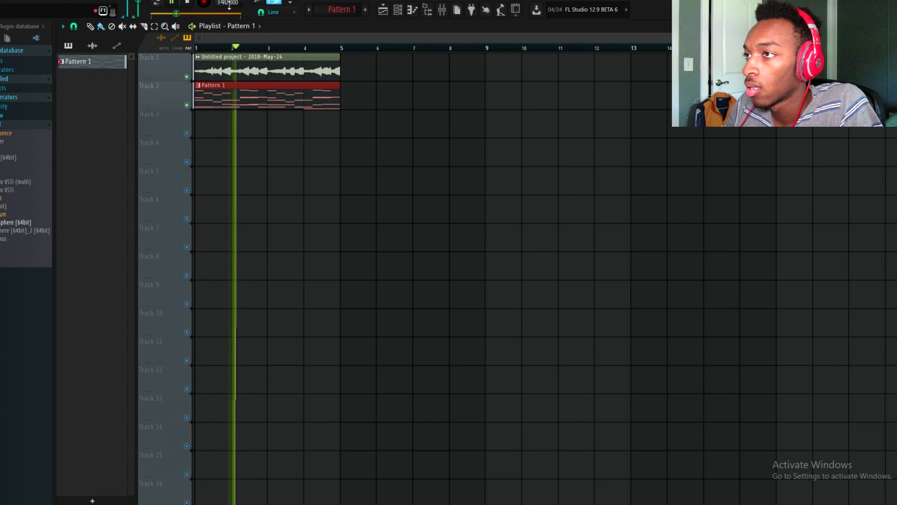
click(398, 10)
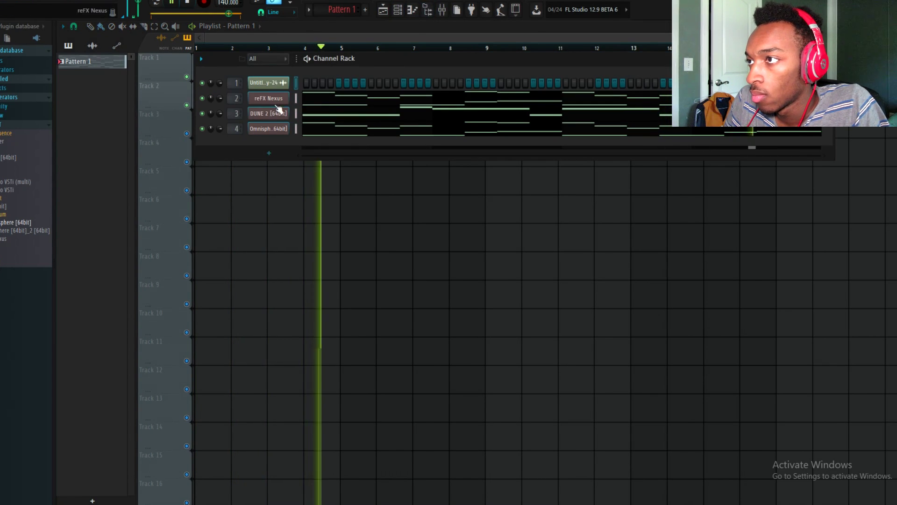
key(space)
key(space)
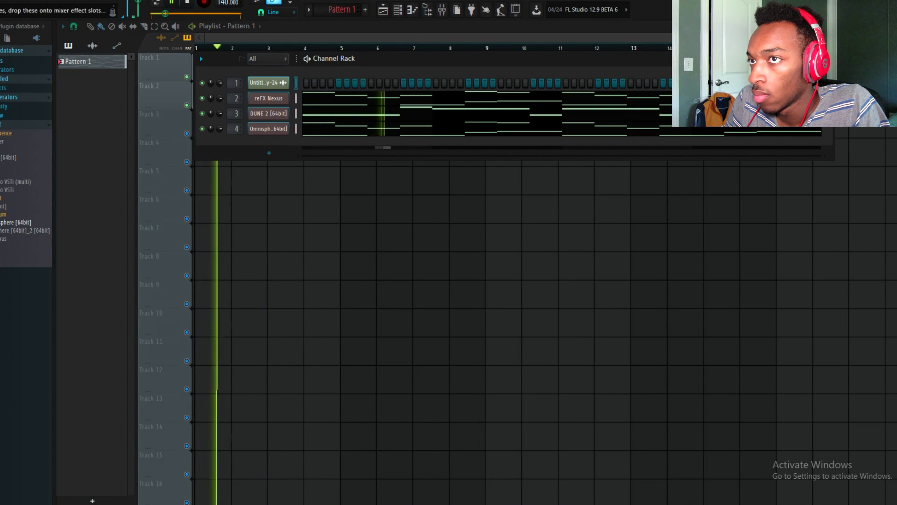
Expand the Chronicles Of The Atlantic Trap sound kit folder in the file browser.
click(40, 217)
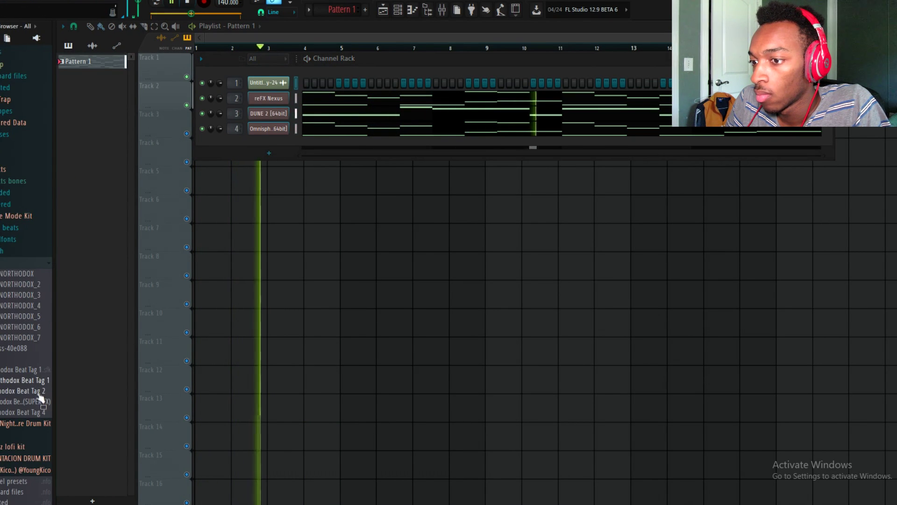
key(space)
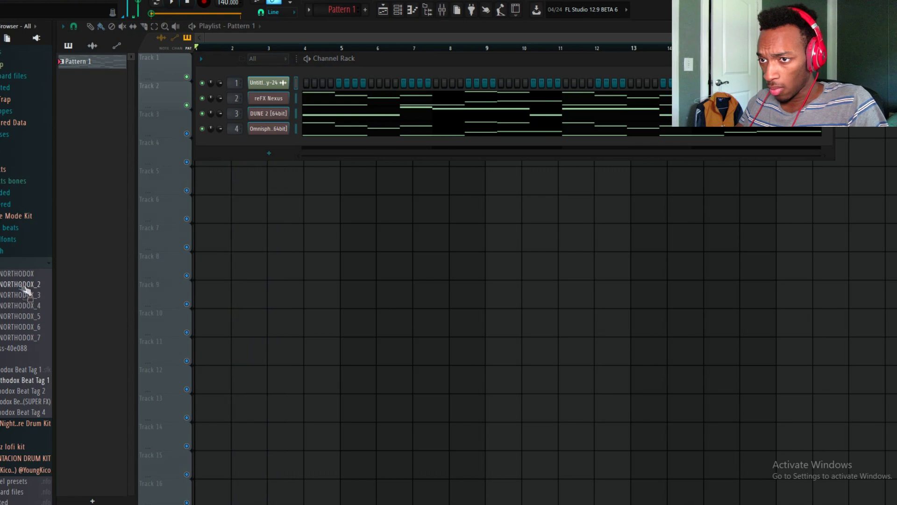
scroll(23, 286, down, 5)
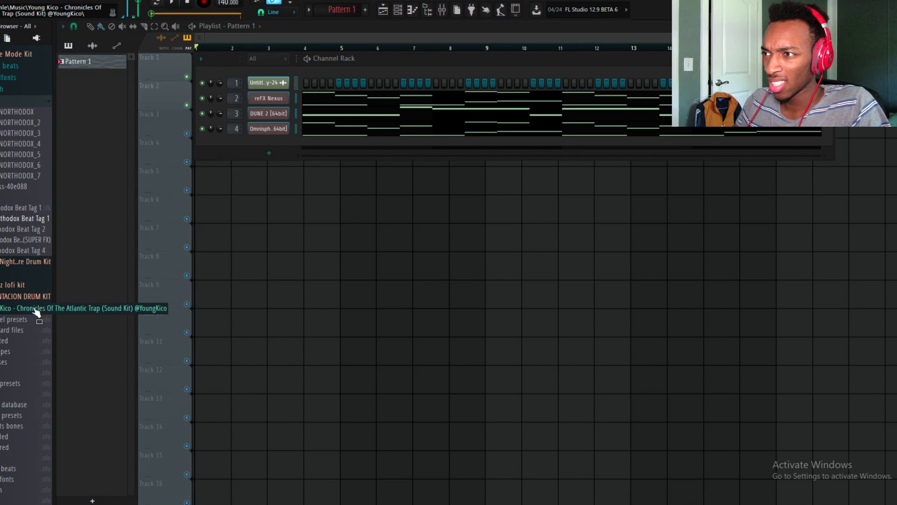
click(7, 310)
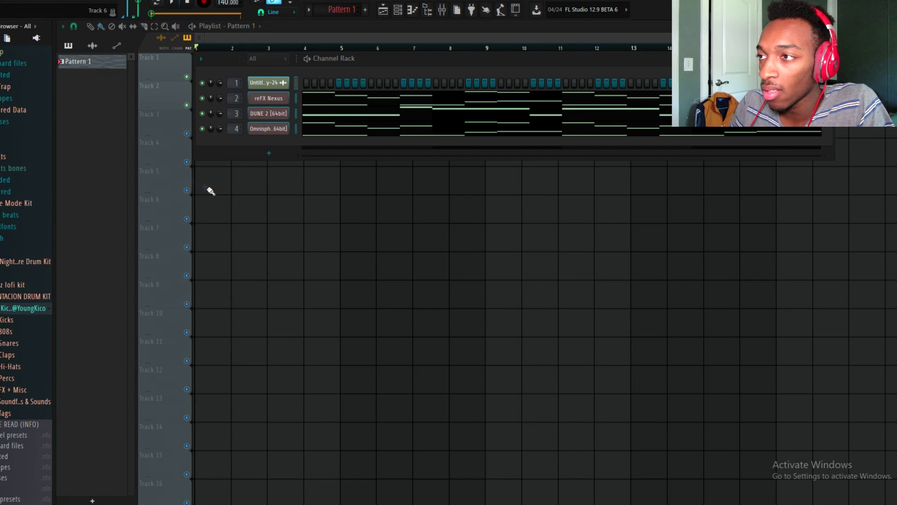
key(space)
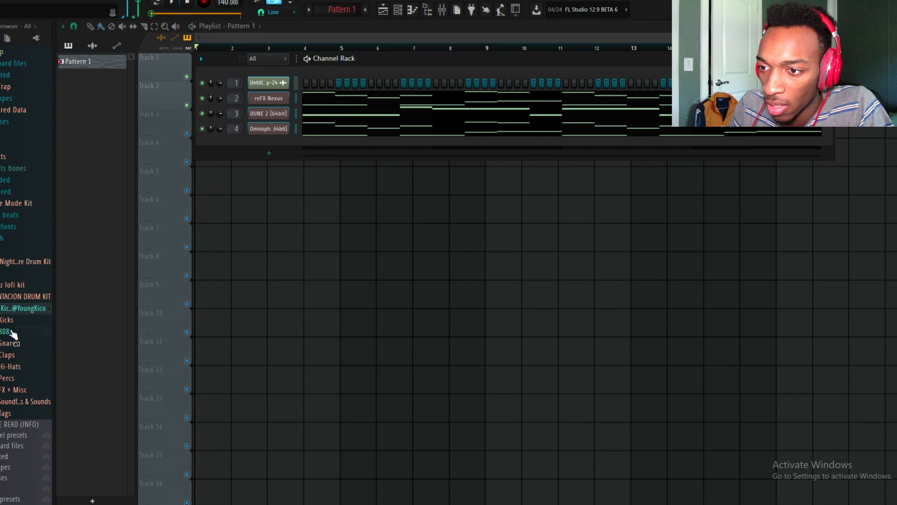
Add the 808 1 (Zaytoven) sample from the kit's 808s folder as a new channel and open its piano roll.
click(9, 332)
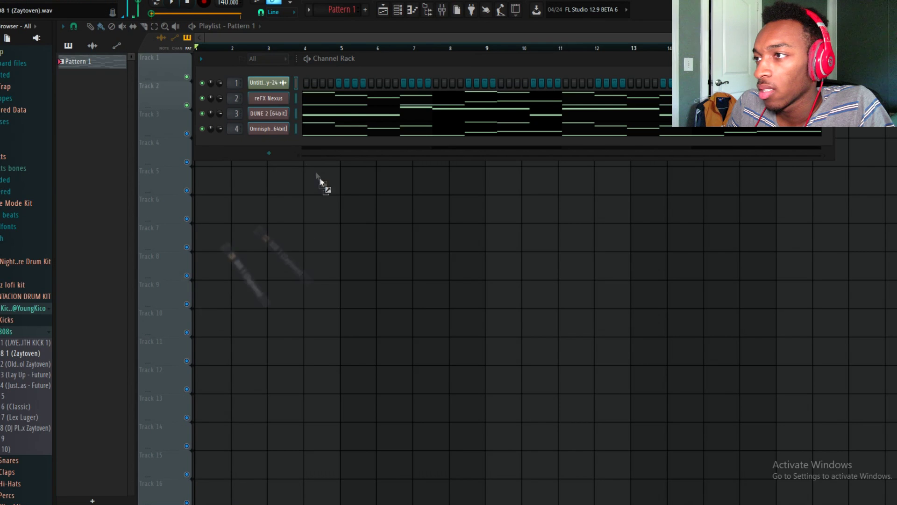
drag(279, 146, 282, 146)
click(282, 145)
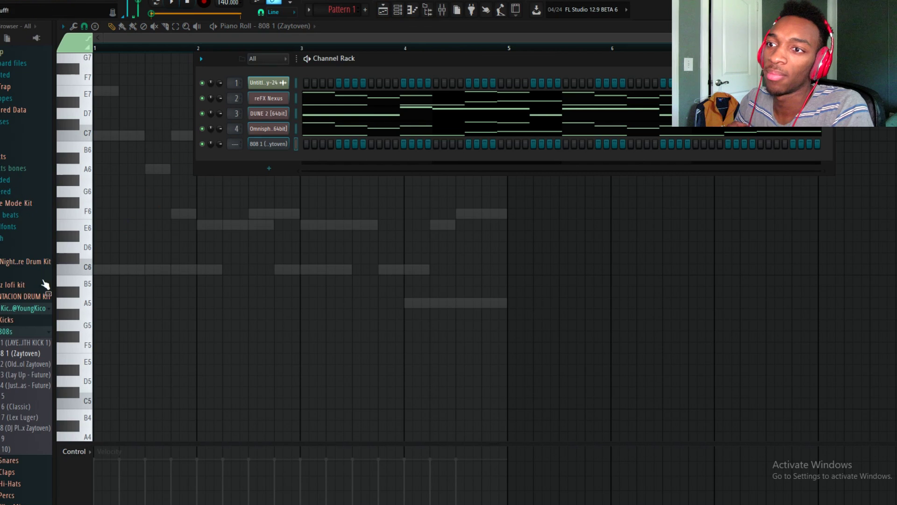
Add the Bad Guy Hit sample from the Mode Kit folder as a new channel and fill each 2 steps.
click(31, 205)
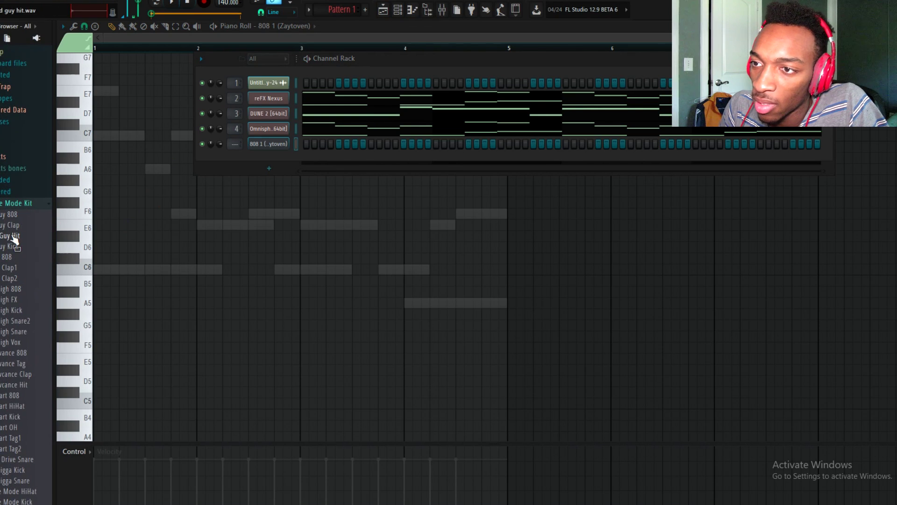
scroll(14, 239, down, 3)
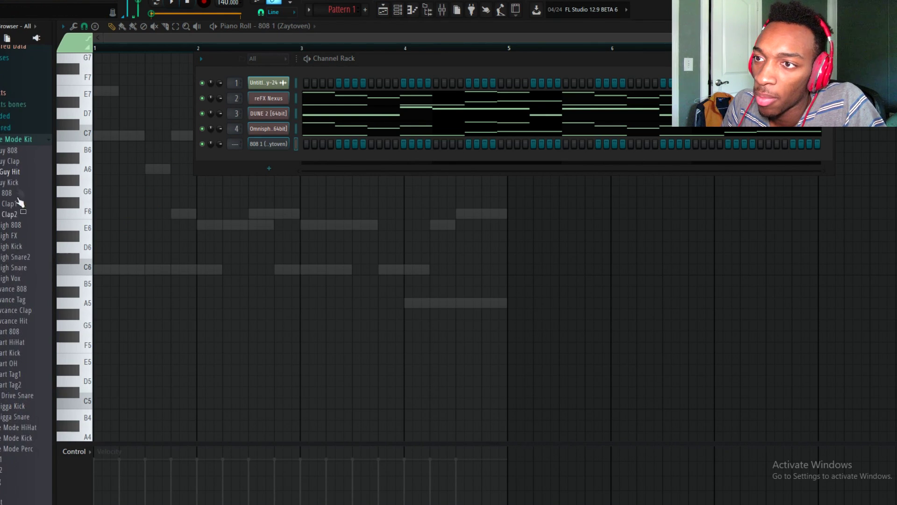
drag(278, 153, 282, 155)
right_click(283, 157)
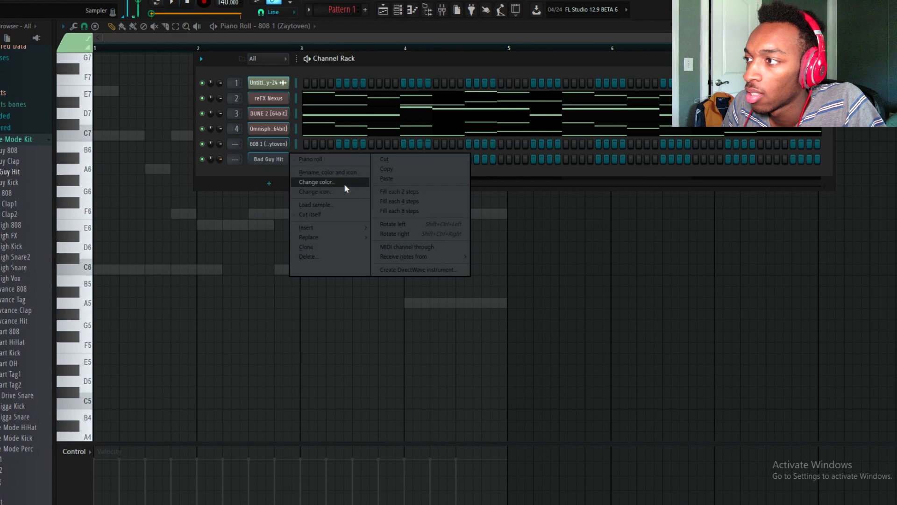
click(397, 193)
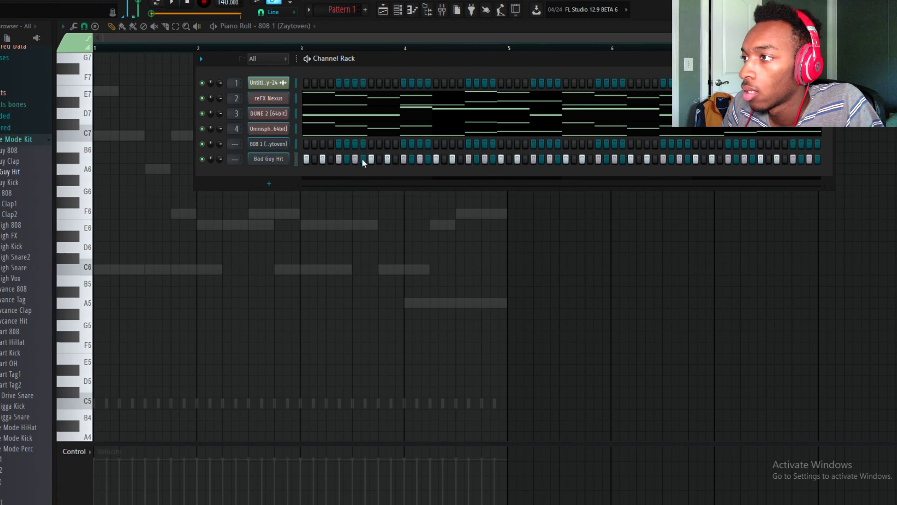
Normalize the Bad Guy Hit sample and add extra steps between its hits across the pattern while it plays.
key(space)
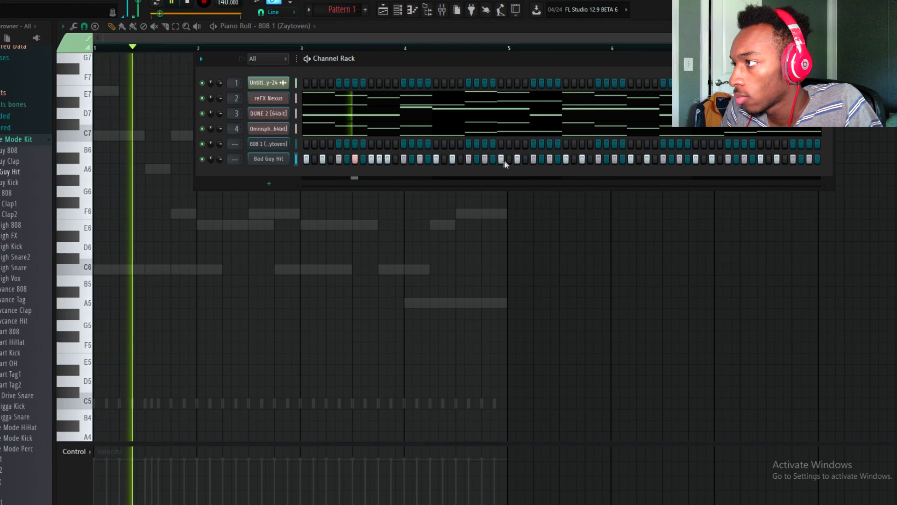
key(space)
click(282, 159)
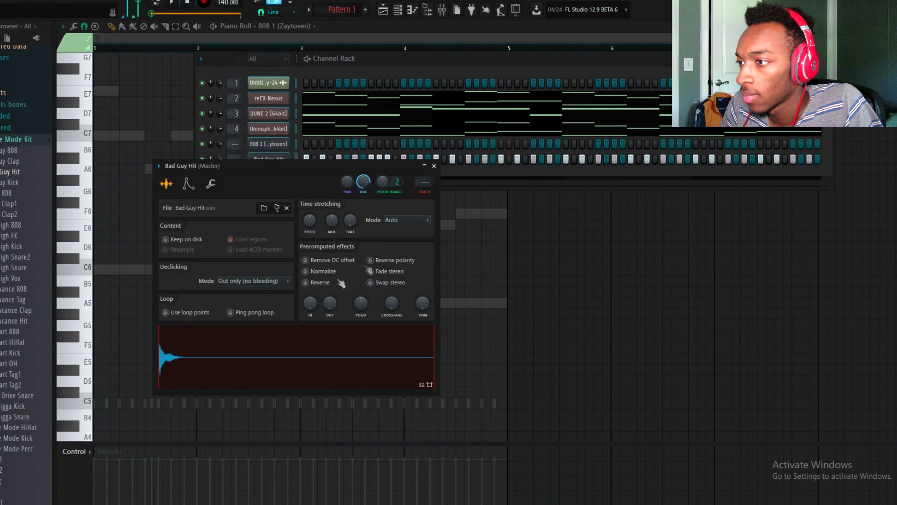
key(space)
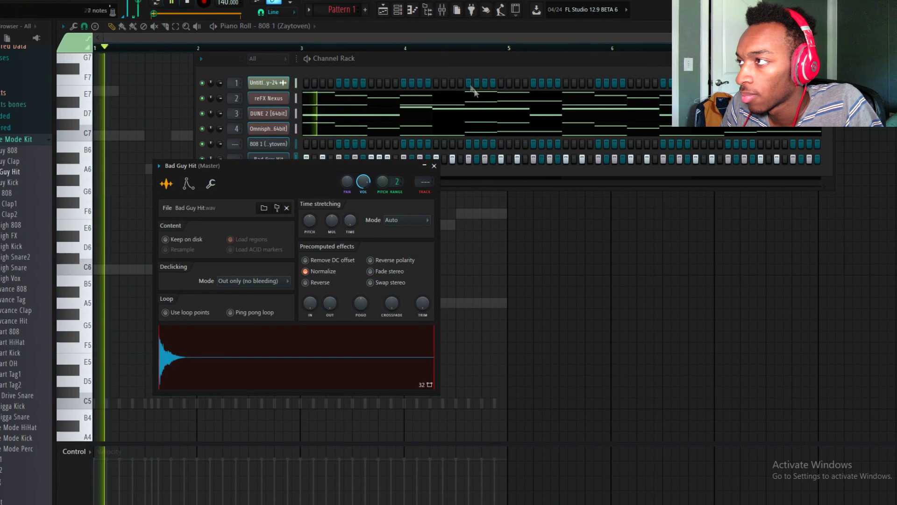
click(458, 60)
click(508, 159)
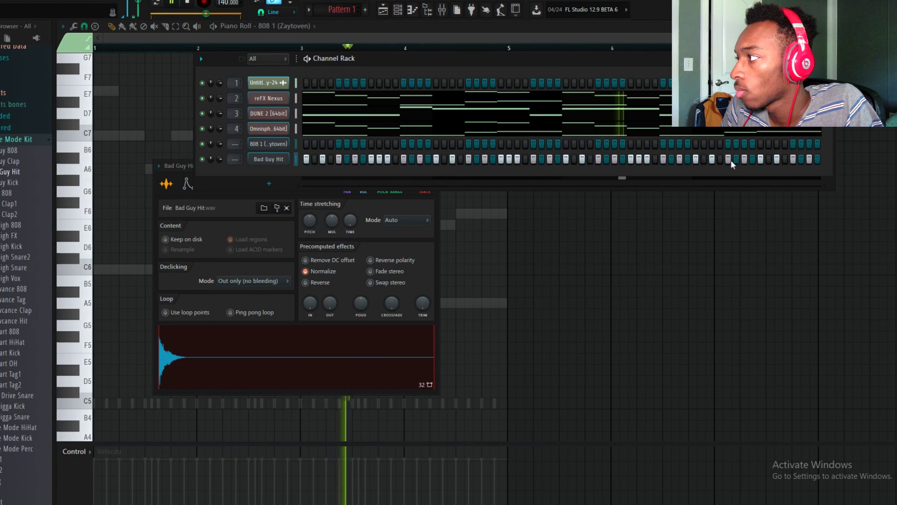
click(769, 159)
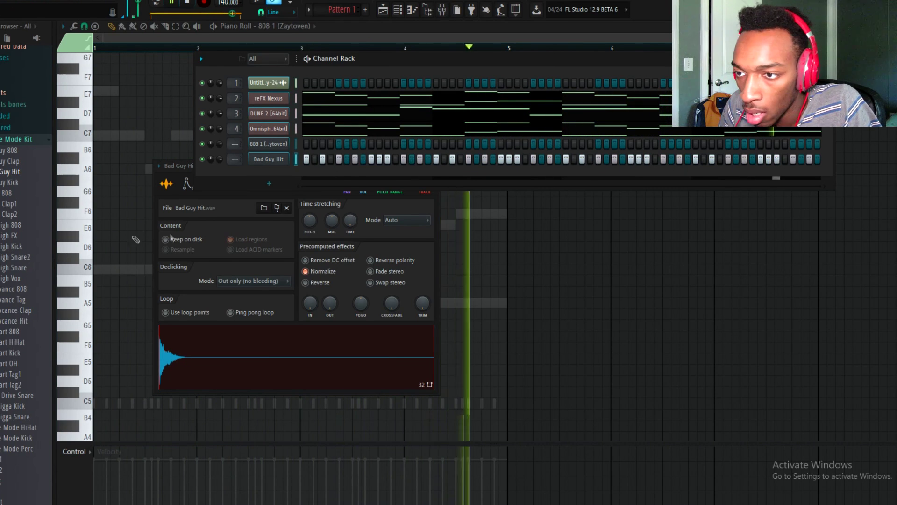
Add the No Advcance Clap sample as a new channel with hits on steps 3, 9, 19, 25, 41, 47 and 57.
click(21, 312)
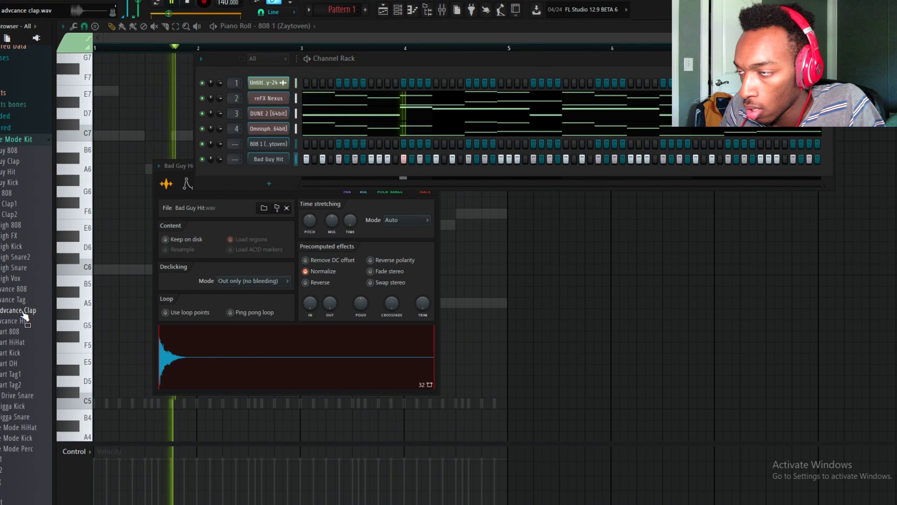
drag(26, 318, 271, 171)
click(323, 174)
key(space)
key(space)
click(372, 174)
click(500, 174)
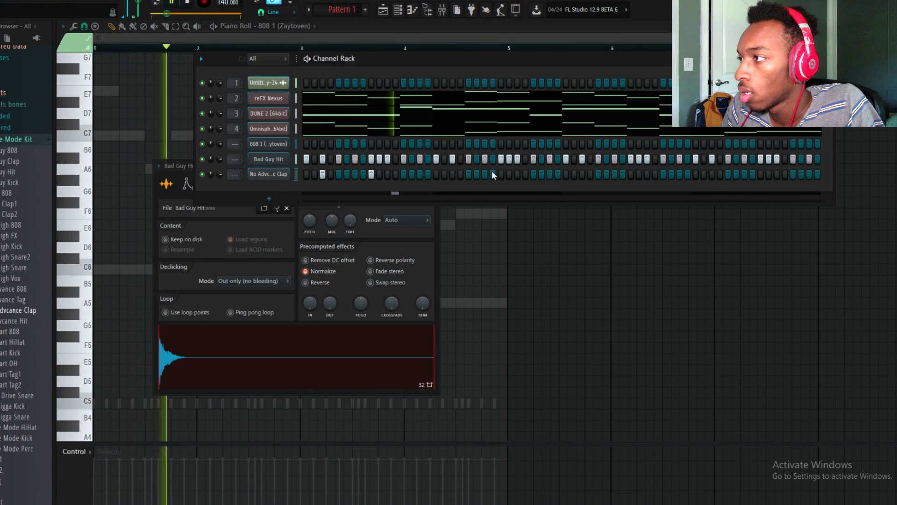
click(453, 174)
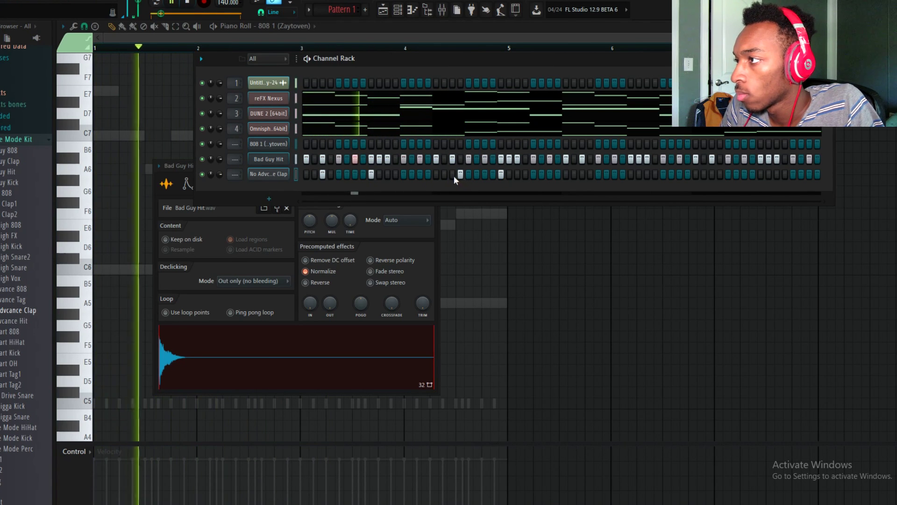
click(630, 174)
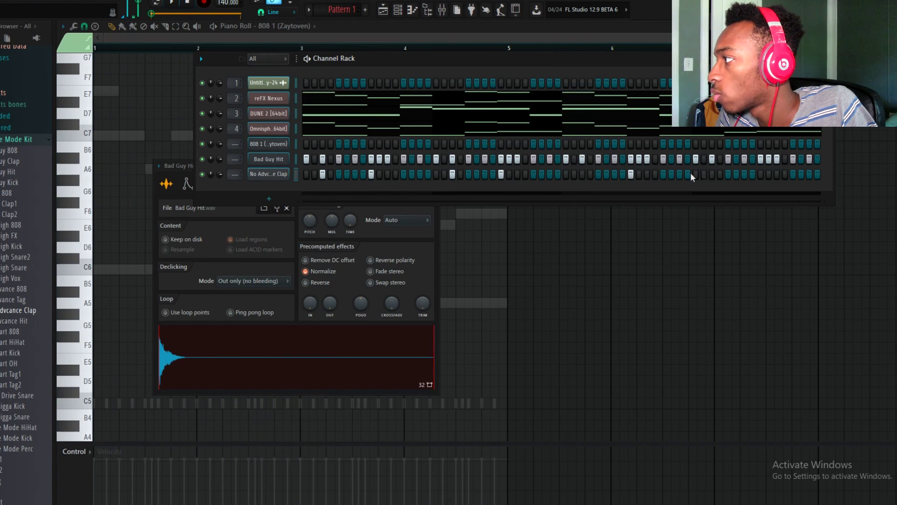
click(760, 174)
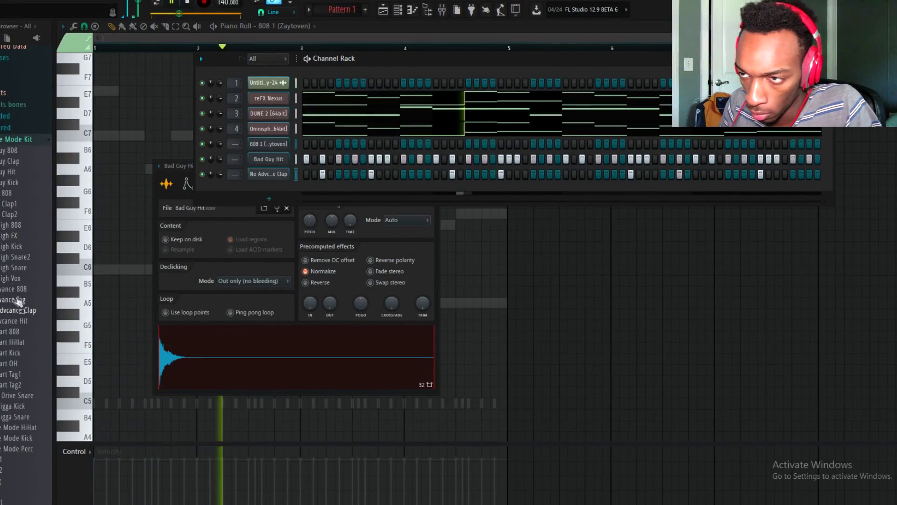
Add the Mad High Snare2 sample as a new channel and place hits on steps 9, 25, 41 and 57.
scroll(16, 140, down, 6)
click(17, 66)
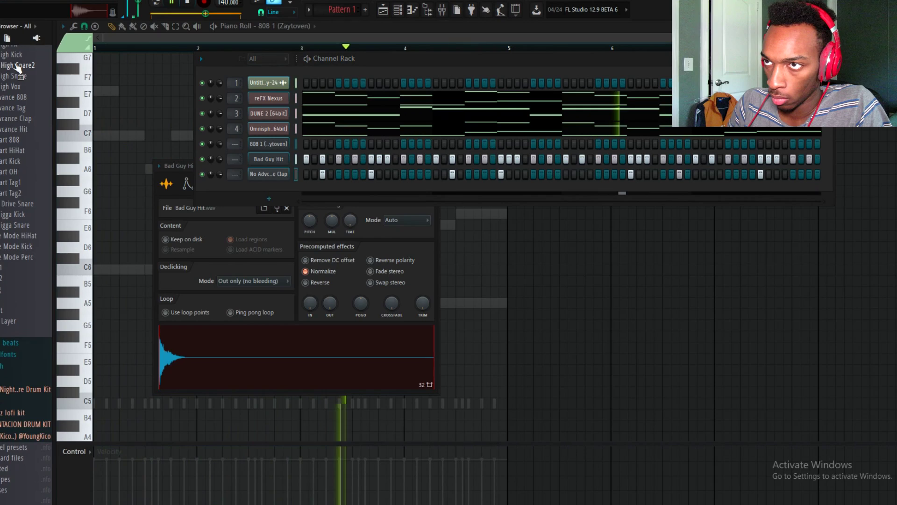
drag(279, 191, 346, 185)
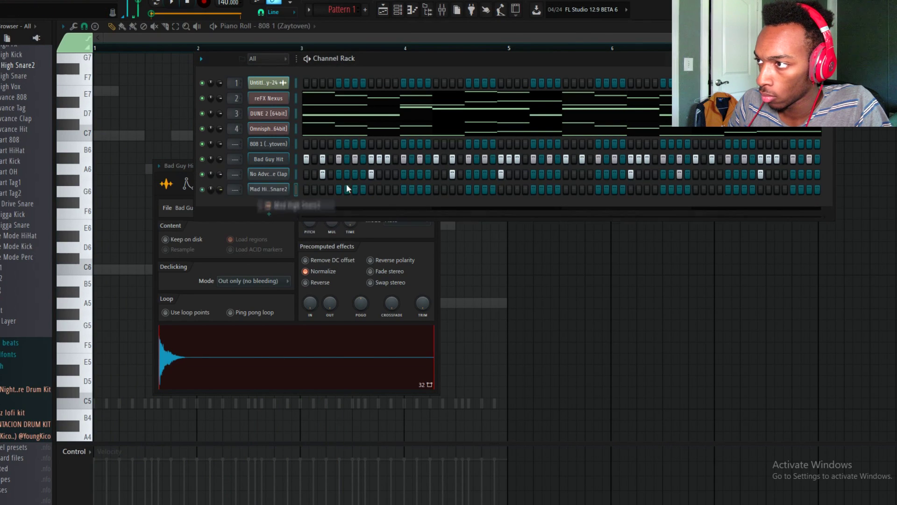
click(371, 189)
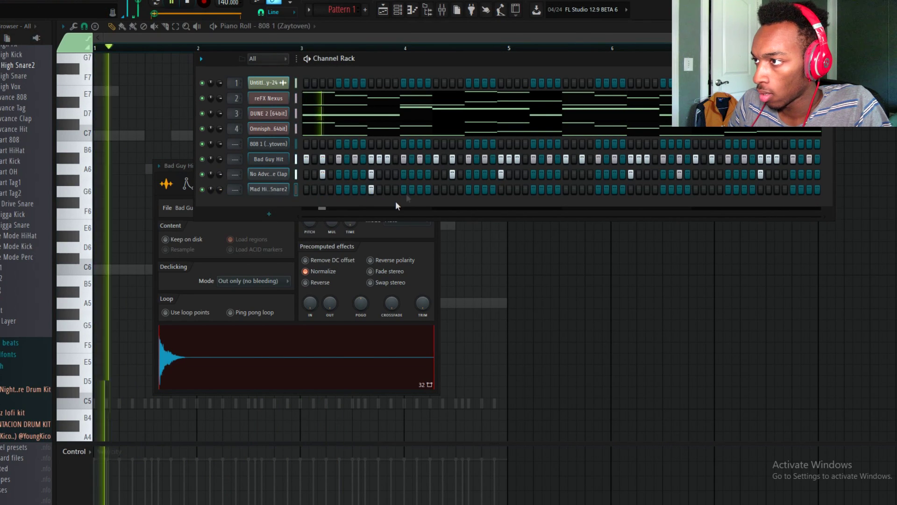
click(274, 189)
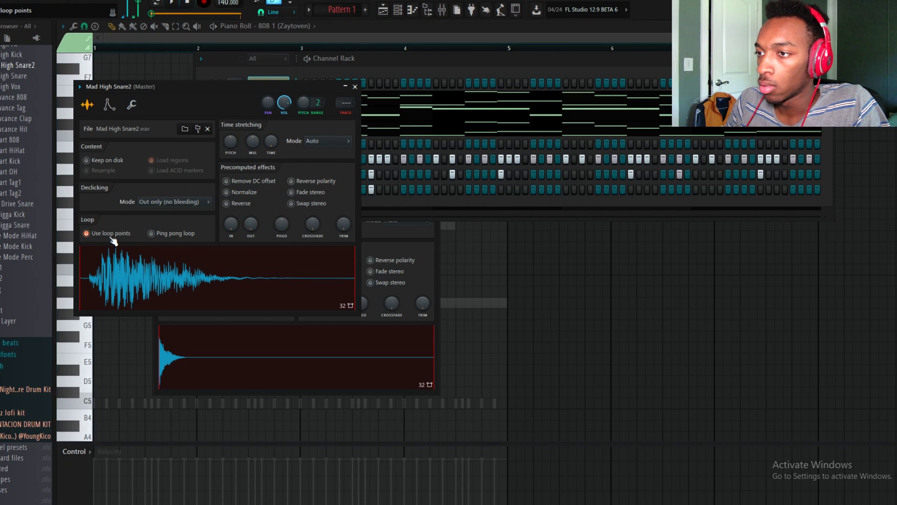
click(460, 70)
key(space)
click(501, 189)
click(631, 190)
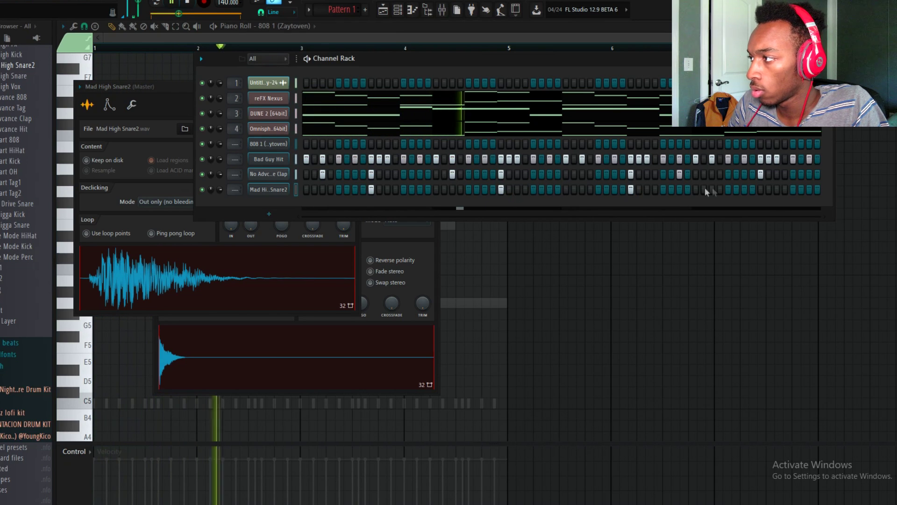
click(761, 189)
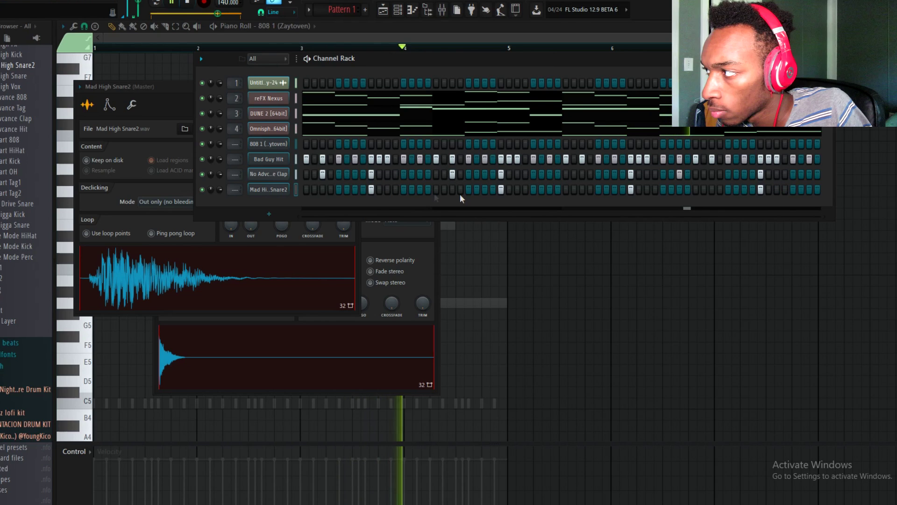
Adjust extra Mad High Snare2 hits around steps 47 and 51 during playback and mute the first channel.
click(712, 189)
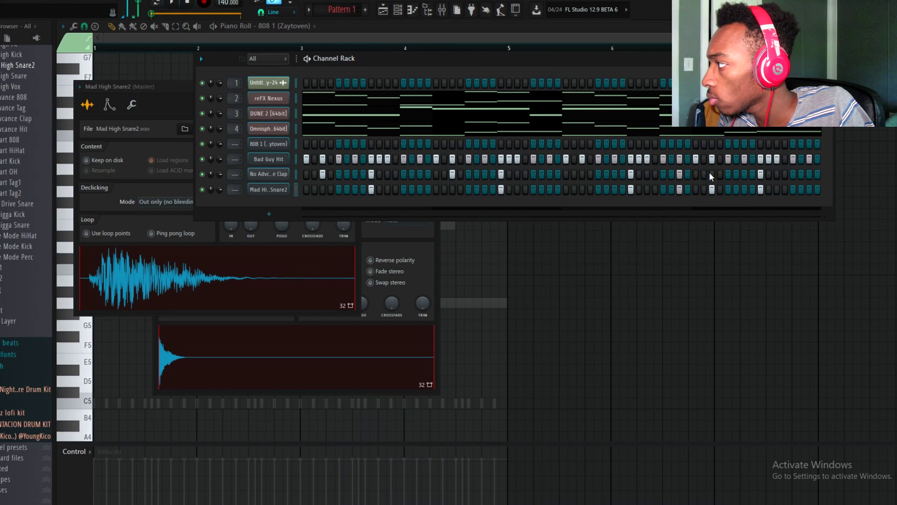
key(space)
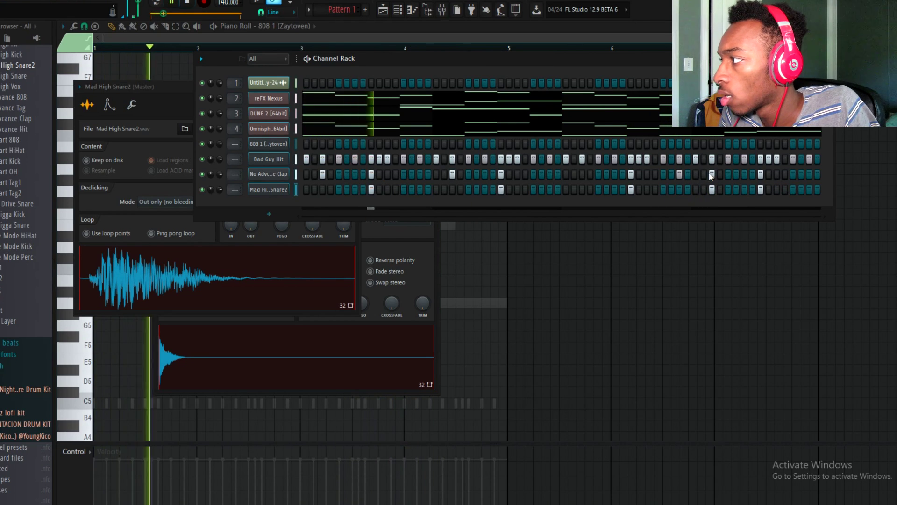
click(681, 189)
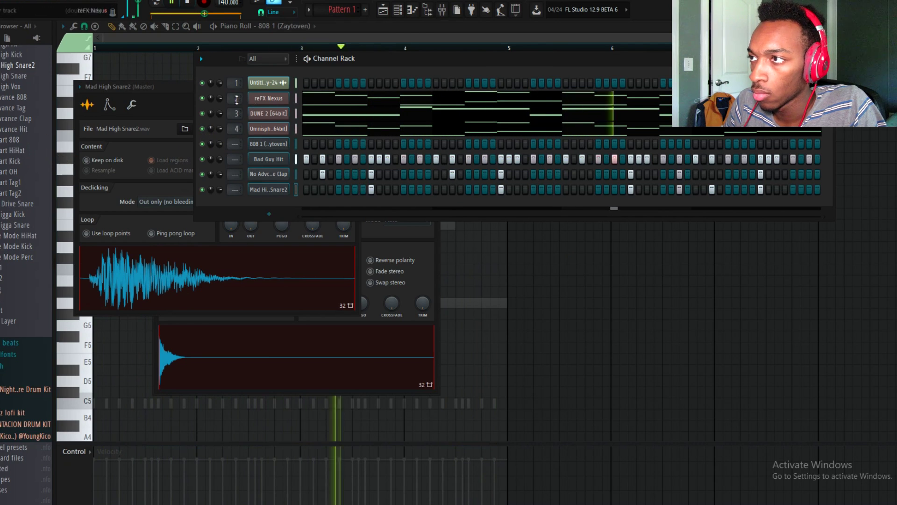
click(203, 83)
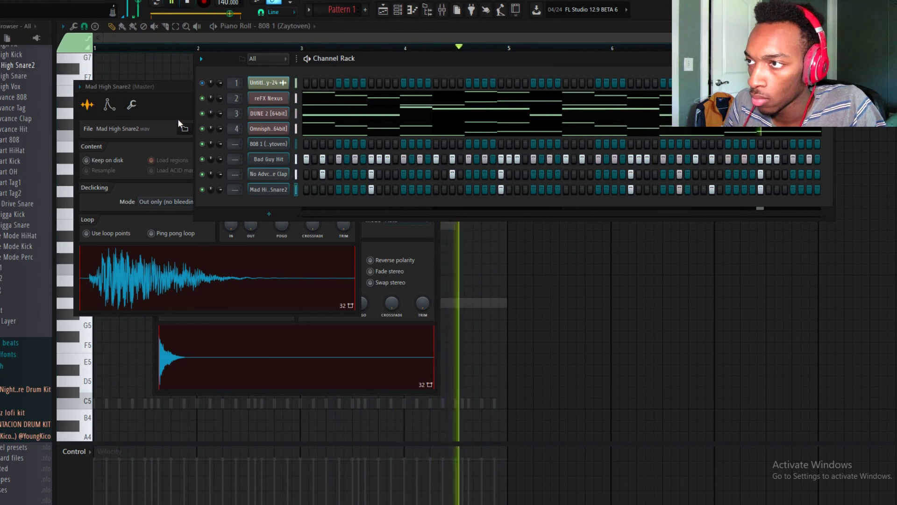
Add the Savage Mode Perc sample as a new channel, place hits on steps 29 to 31, and open its sampler settings.
click(27, 258)
drag(269, 208, 277, 202)
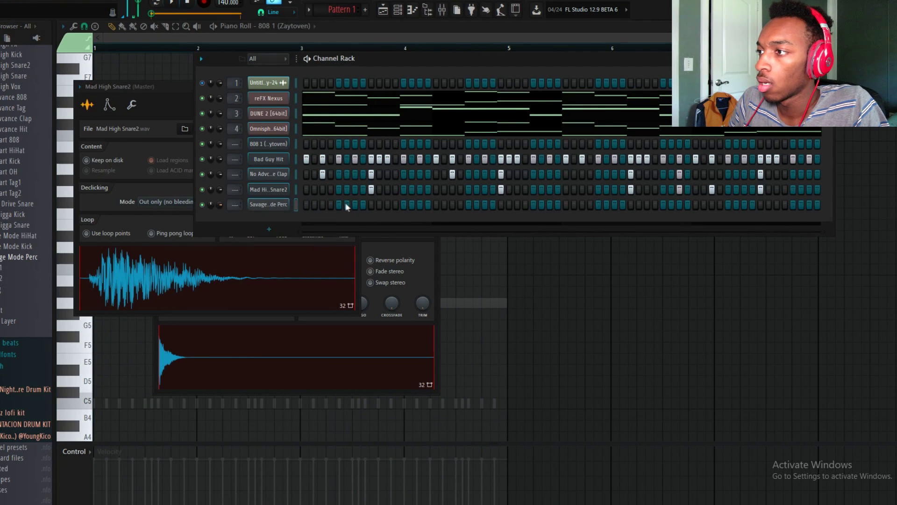
click(541, 204)
click(533, 204)
click(549, 204)
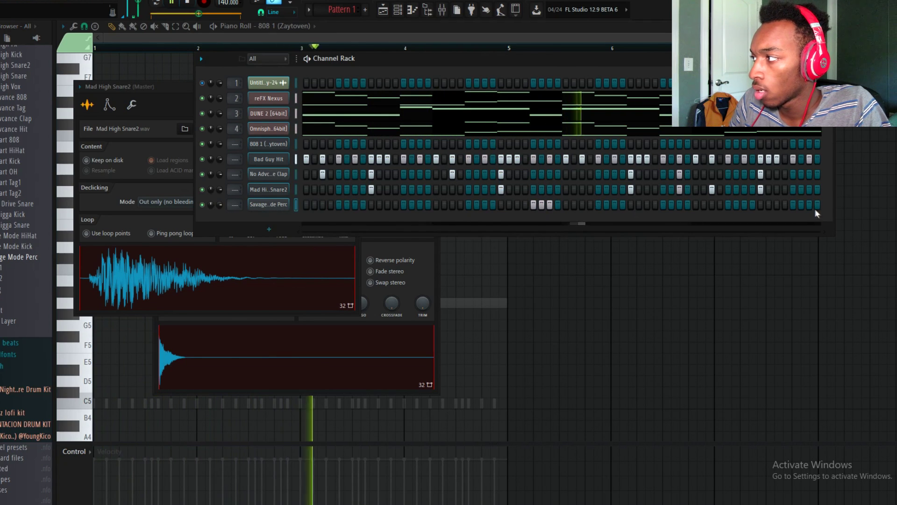
click(280, 205)
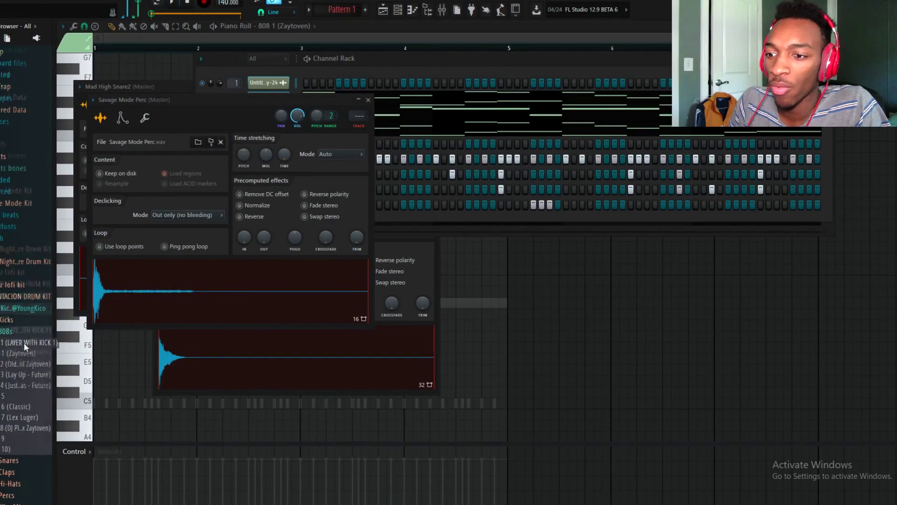
Browse the drum kits' percussion and snare folders and expand the TM-88 Percs folder in the file browser.
scroll(16, 276, down, 5)
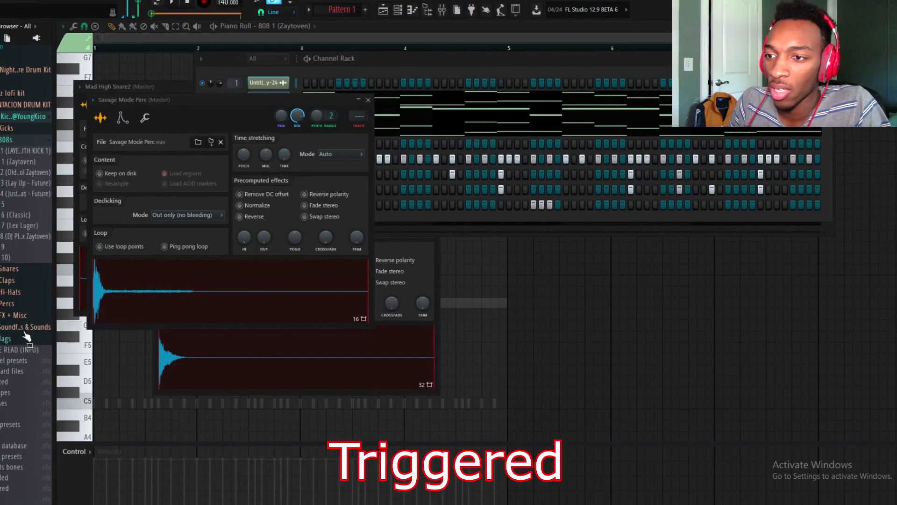
click(16, 304)
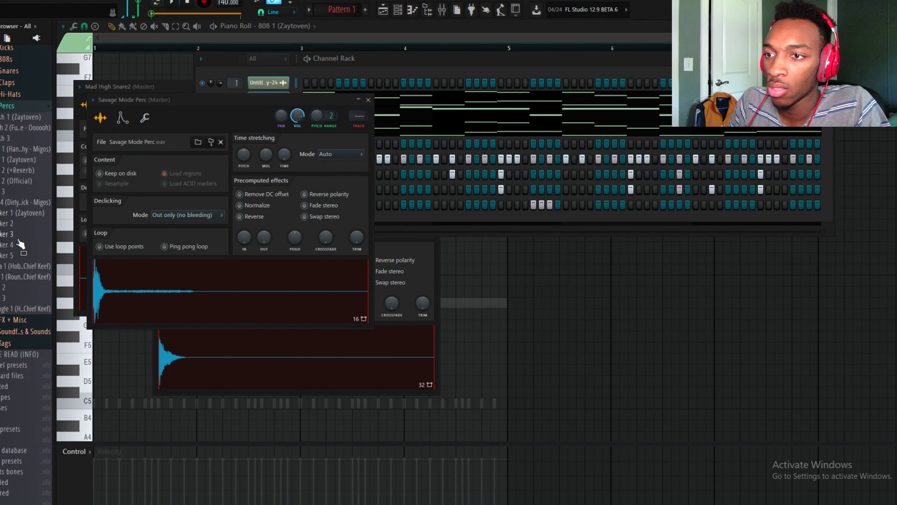
scroll(14, 312, up, 8)
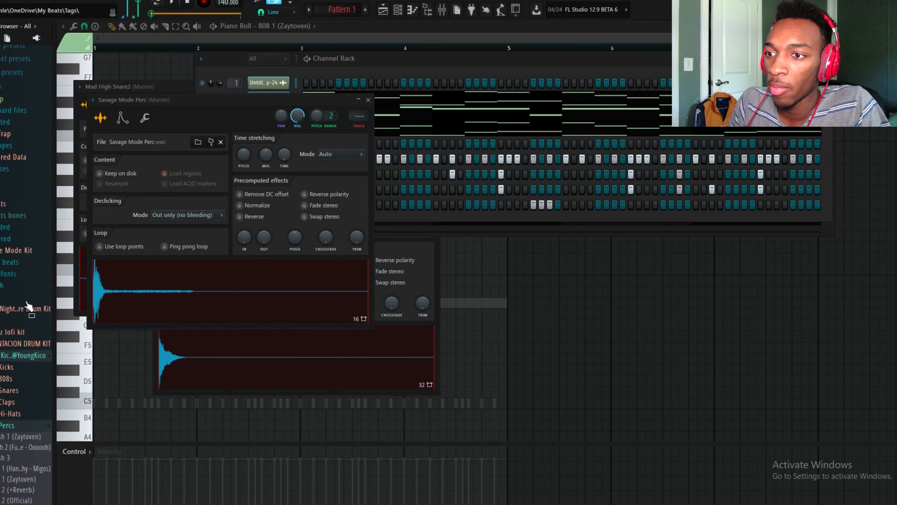
click(28, 309)
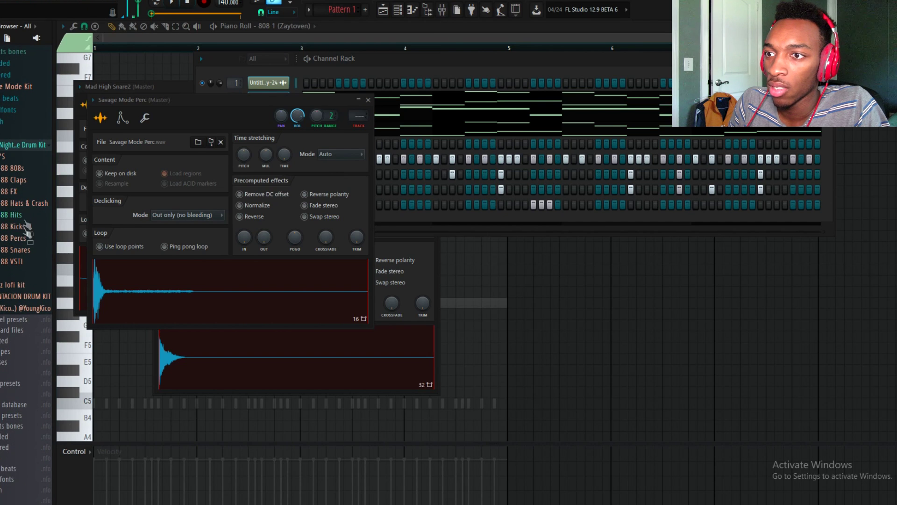
click(18, 249)
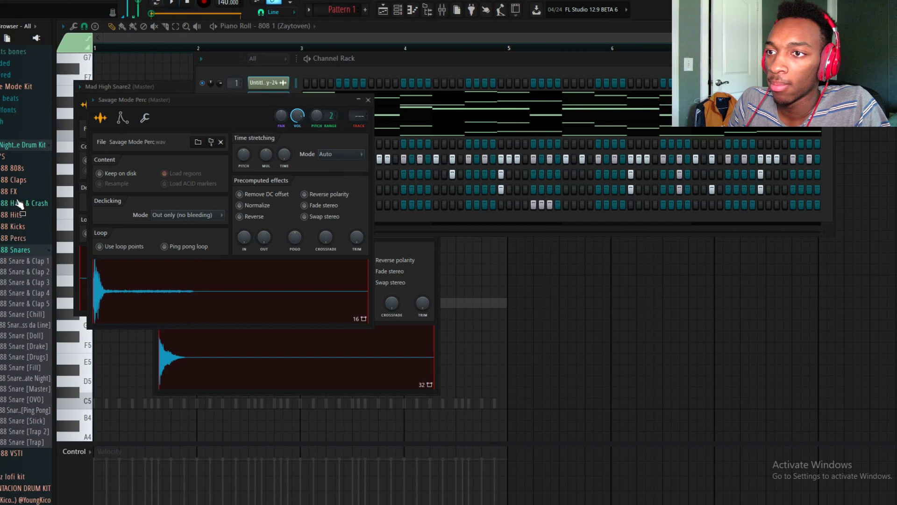
click(15, 238)
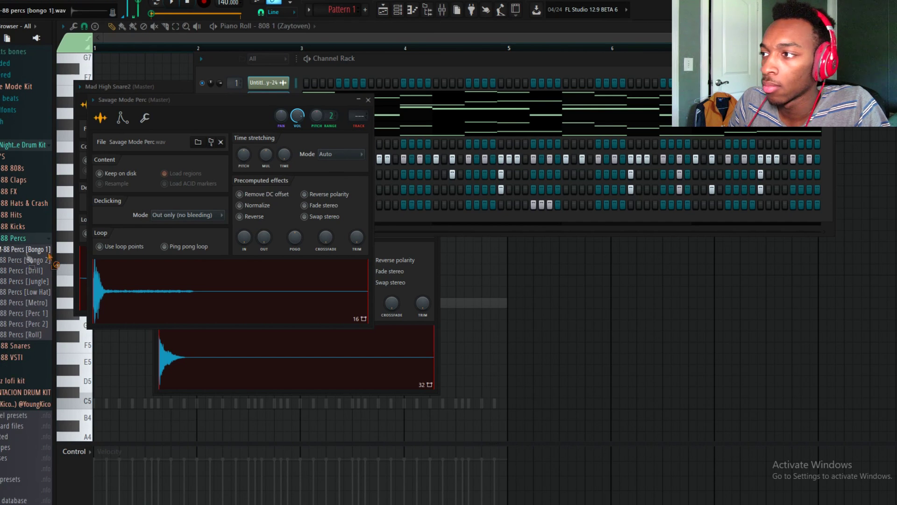
Replace the Savage Mode Perc channel's sample with TM-88 Percs [Bongo 1] and audition it in the playing pattern.
drag(377, 219, 49, 276)
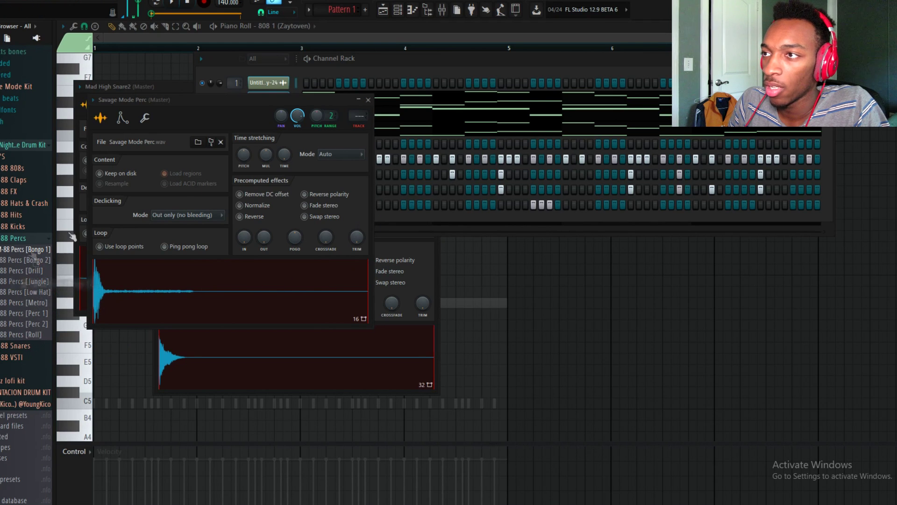
click(344, 69)
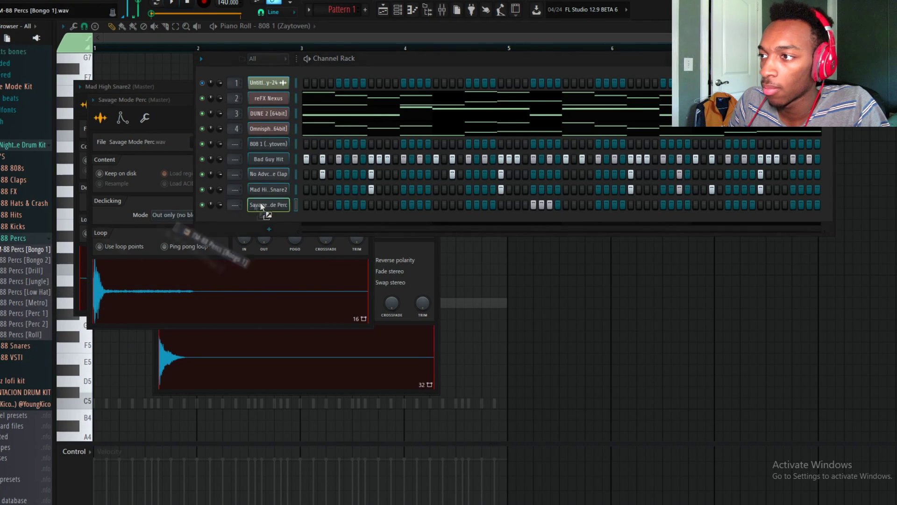
drag(260, 202, 263, 200)
key(space)
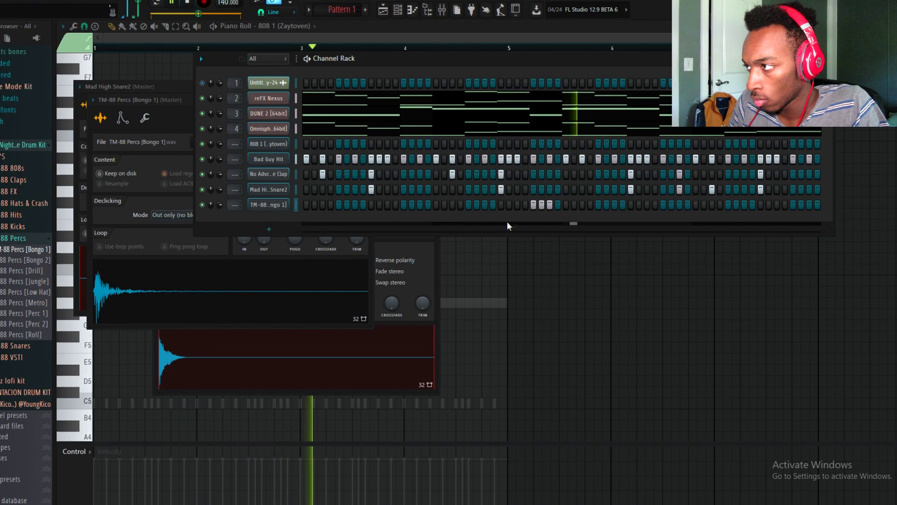
click(286, 205)
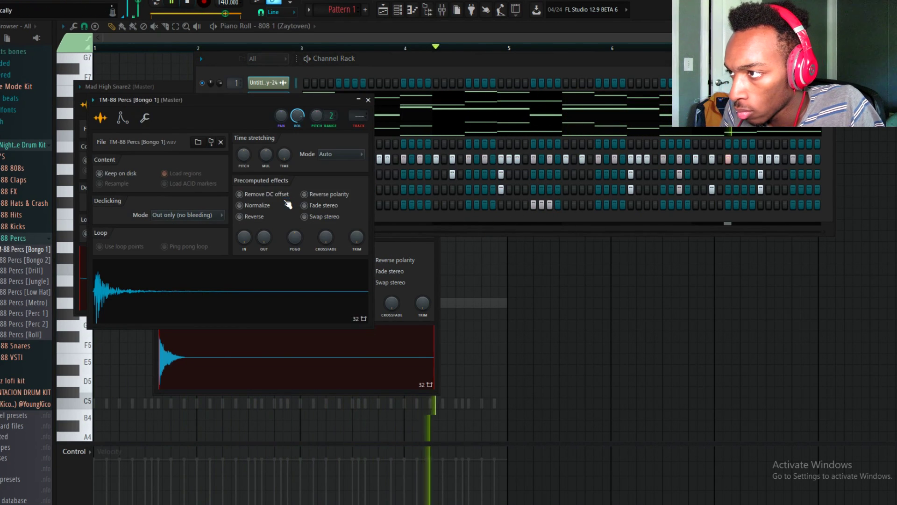
click(496, 62)
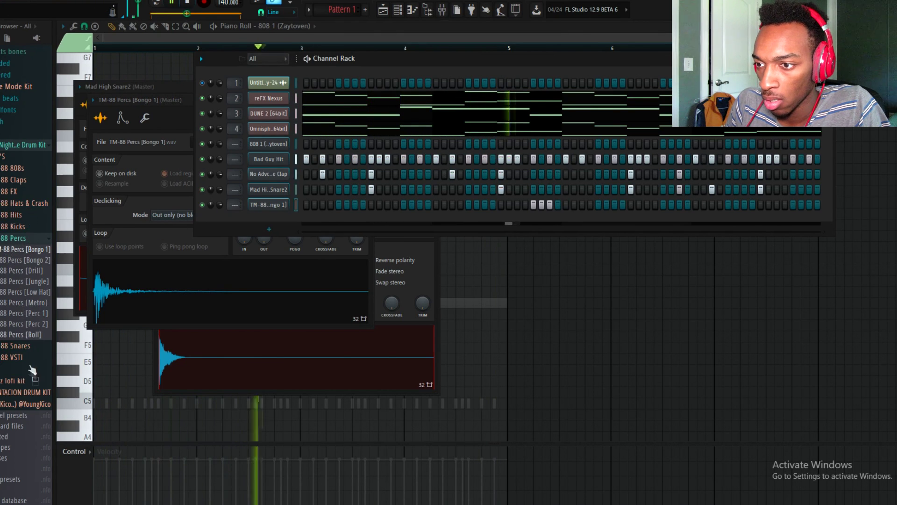
Add bongo hits on steps 62 and 63 and insert the TM-88 Kicks [Metro X TM-88] sample as a channel above Bad Guy Hit.
click(13, 226)
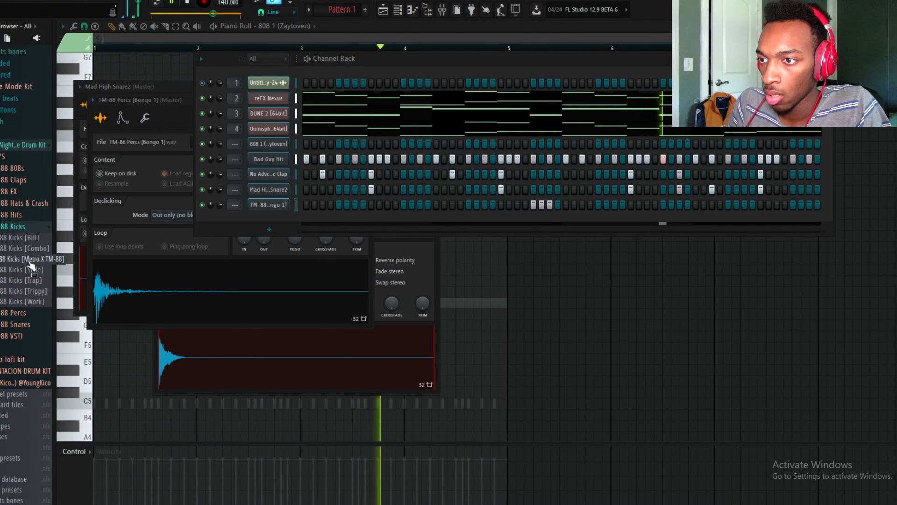
click(809, 205)
click(801, 205)
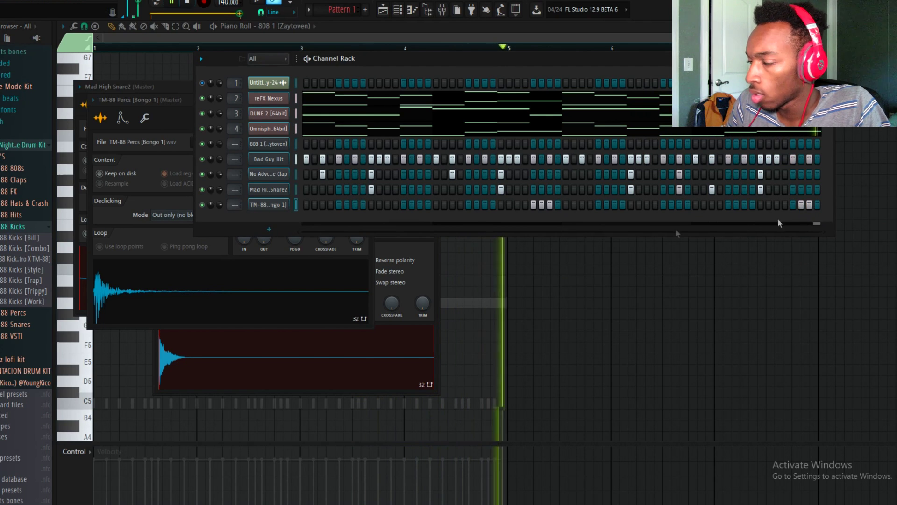
drag(24, 259, 273, 158)
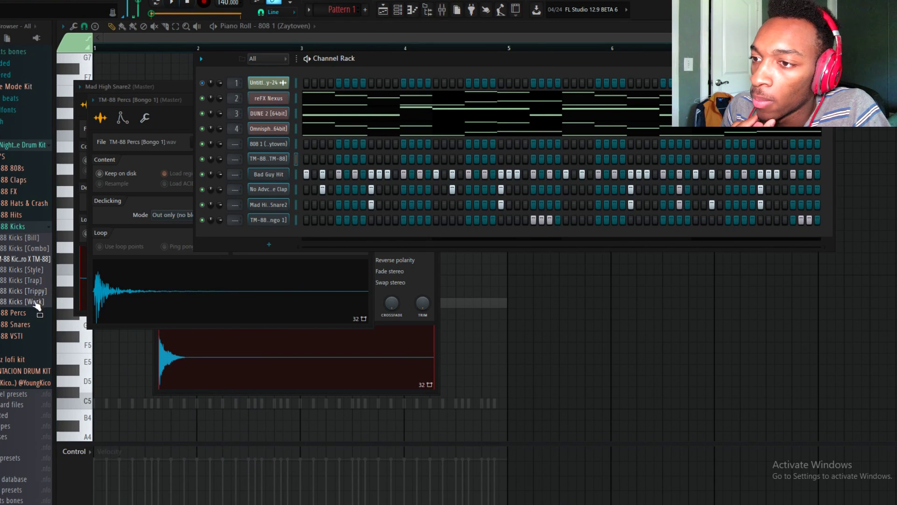
Add the TM-88 Snare [Stick] sample as a new channel, place a hit on step 11 and play the pattern.
click(19, 325)
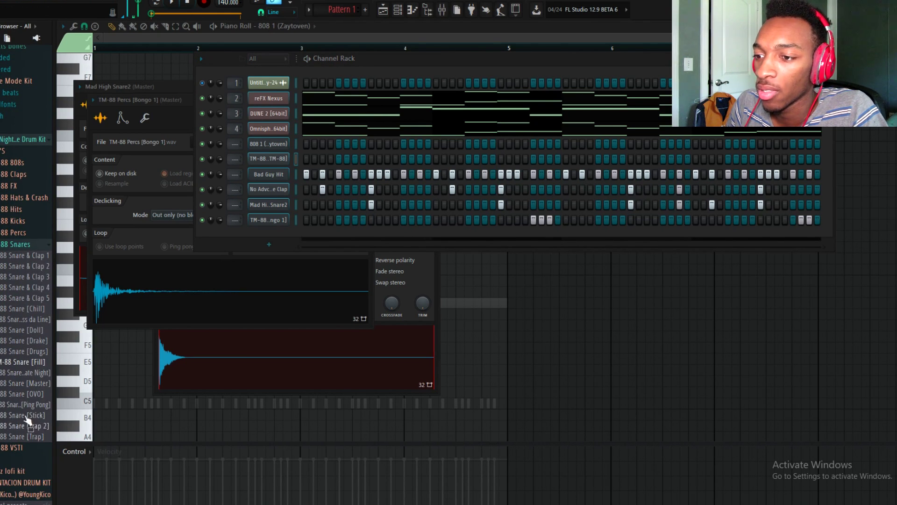
drag(272, 232, 276, 236)
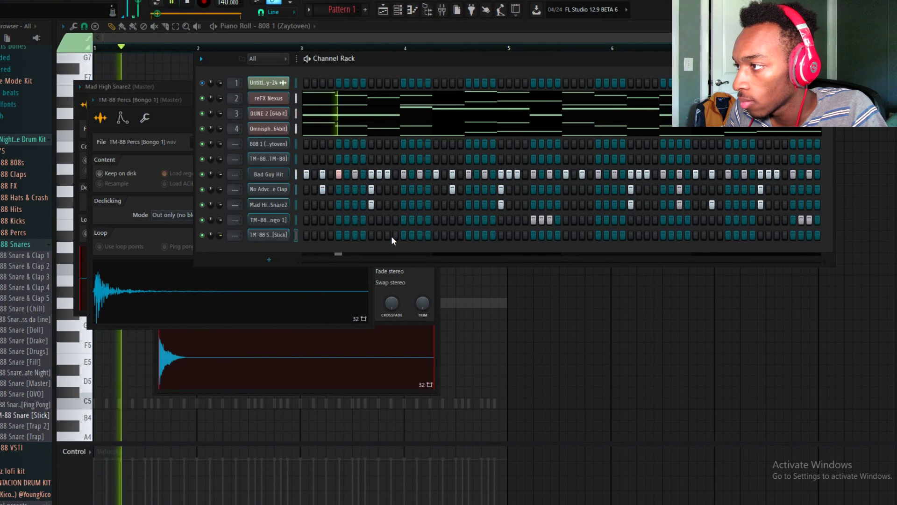
click(385, 235)
key(space)
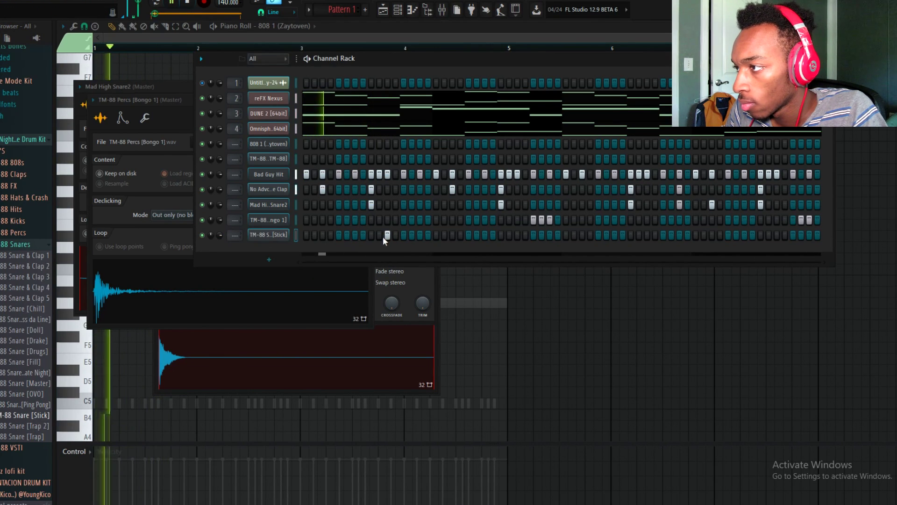
Add TM-88 Snare [Stick] hits on steps 30, 31, 43, 47, 51, 62 and 63 while the pattern plays.
click(275, 235)
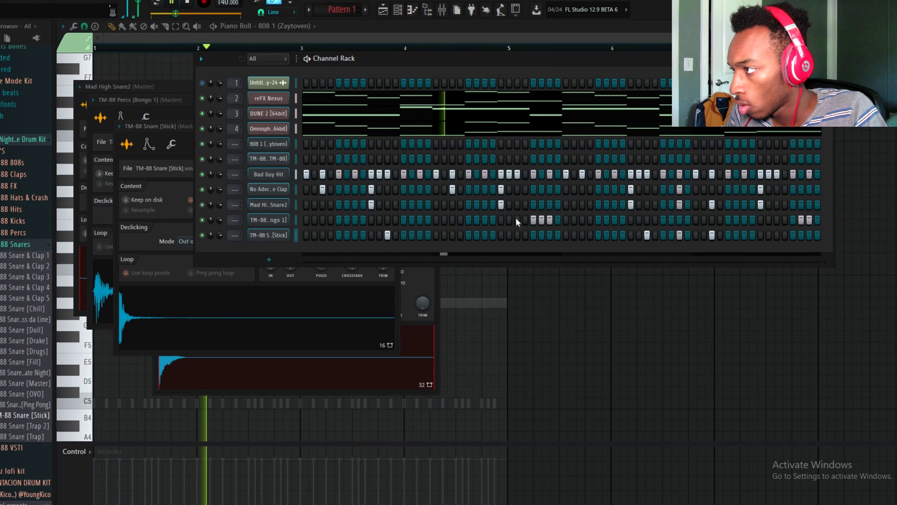
click(543, 235)
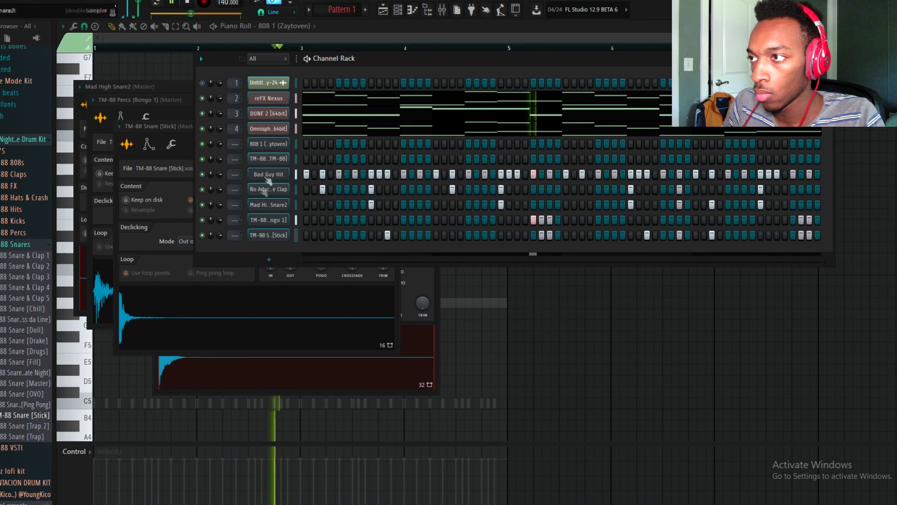
Try a one-bar A#6 test note in the 808 1 (Zaytoven) piano roll and play it.
right_click(284, 144)
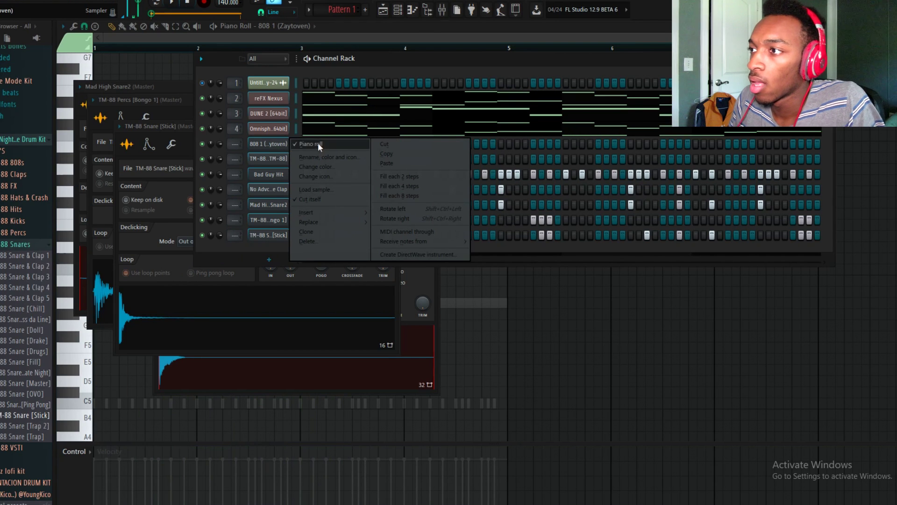
drag(458, 65, 430, 71)
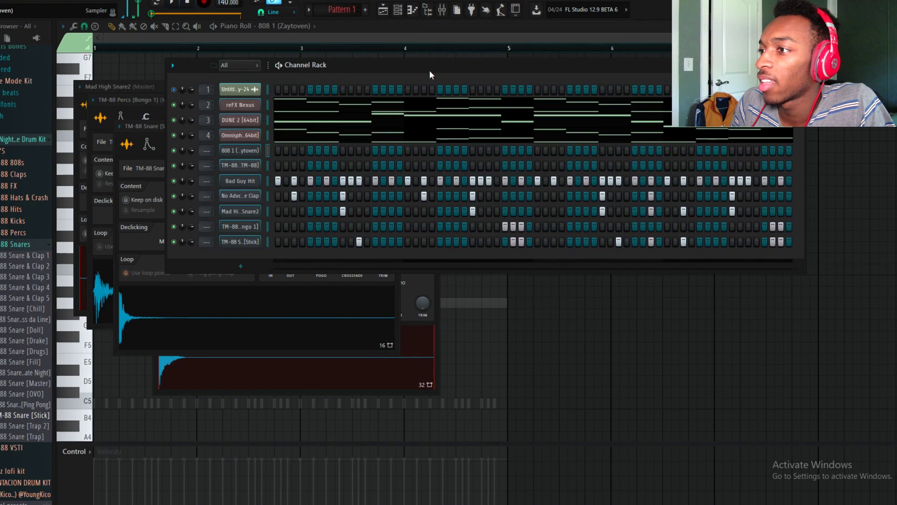
click(338, 35)
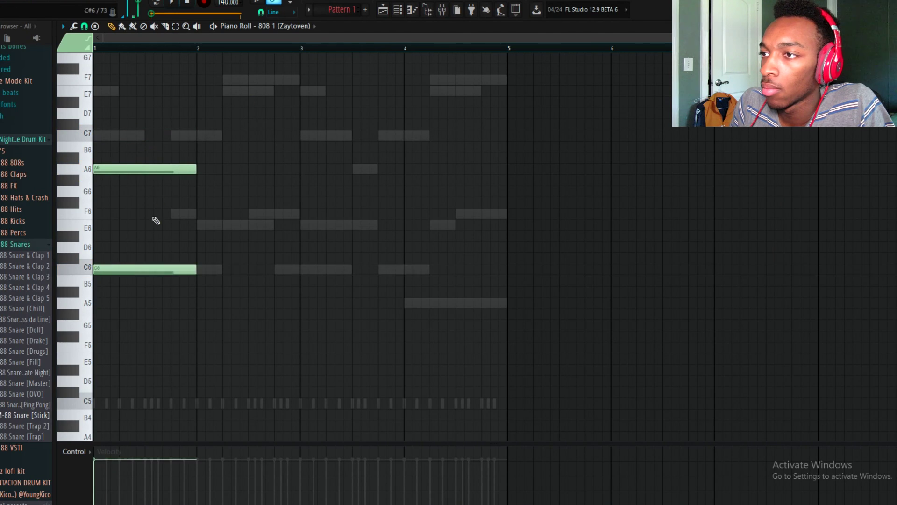
drag(115, 140, 115, 159)
key(space)
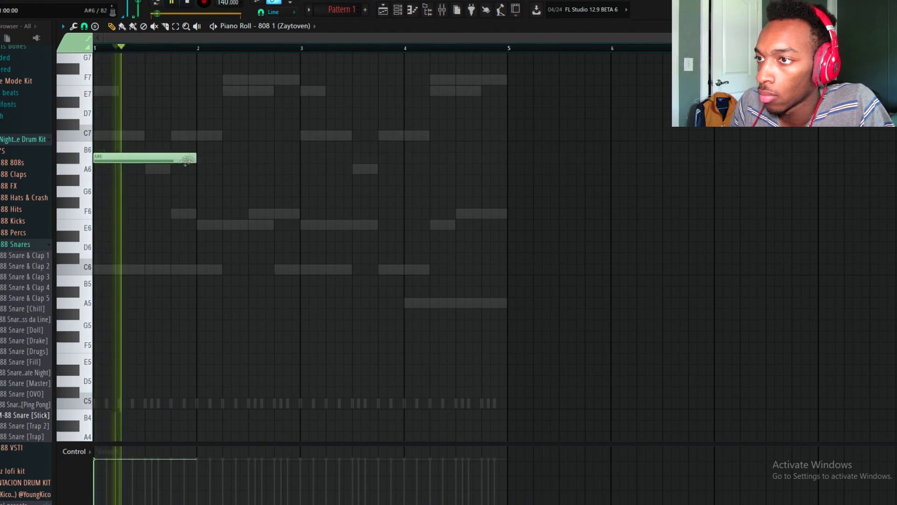
right_click(125, 158)
Detect the pitch of the 808 1 (Zaytoven) sample in Edison and set the channel's root note to D5.
key(F6)
click(251, 149)
key(ctrl+e)
click(188, 183)
click(157, 182)
click(201, 182)
click(236, 327)
key(F6)
click(238, 152)
click(176, 170)
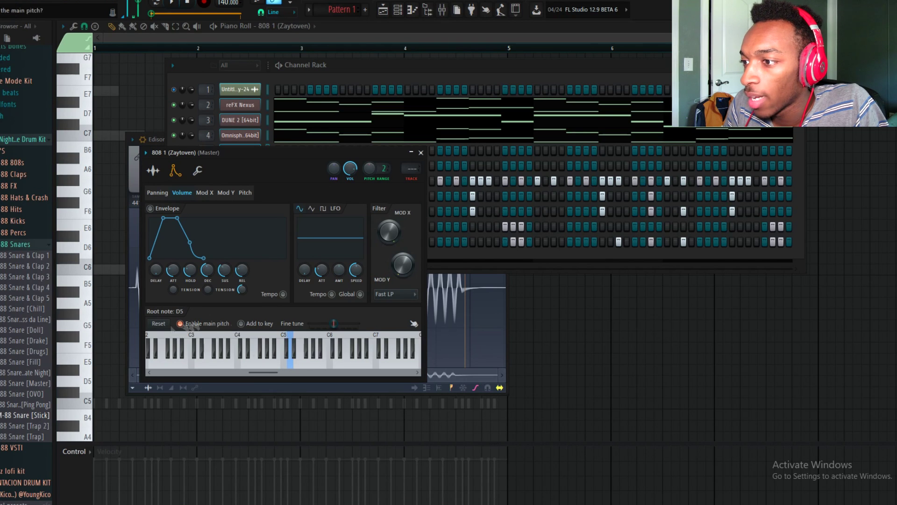
click(421, 153)
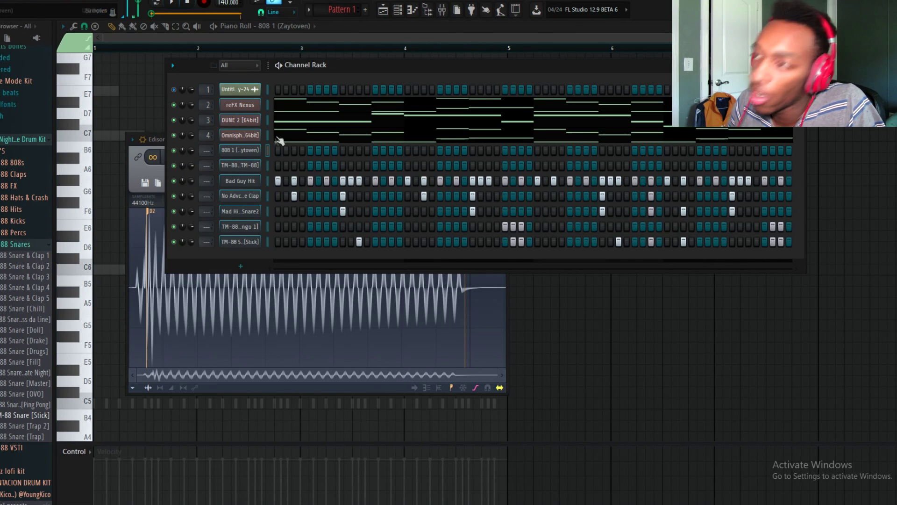
Place three C7 notes across bars 1 and 2 of the 808 piano roll and play them.
click(126, 269)
click(103, 136)
click(177, 135)
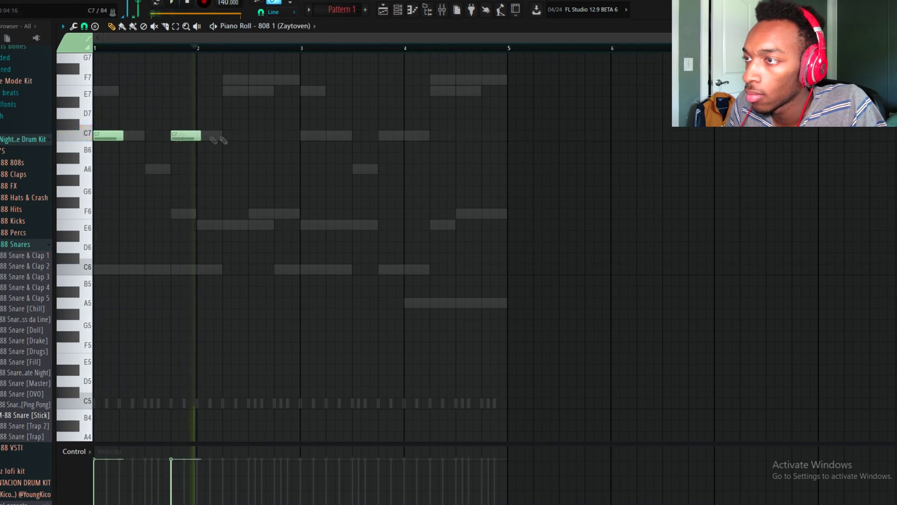
click(243, 136)
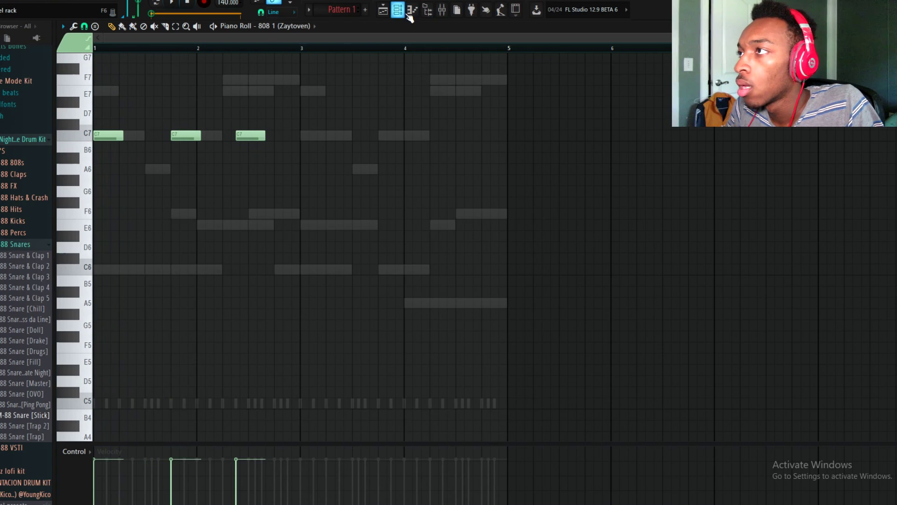
key(space)
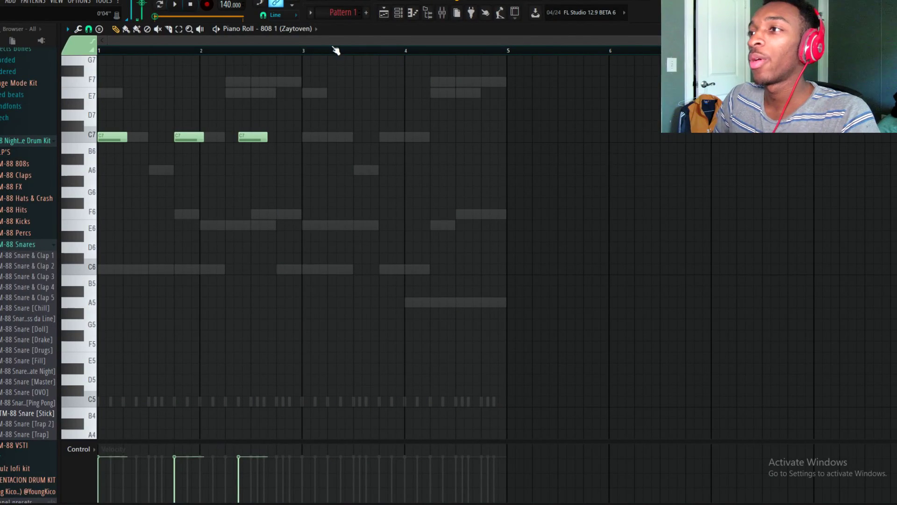
key(space)
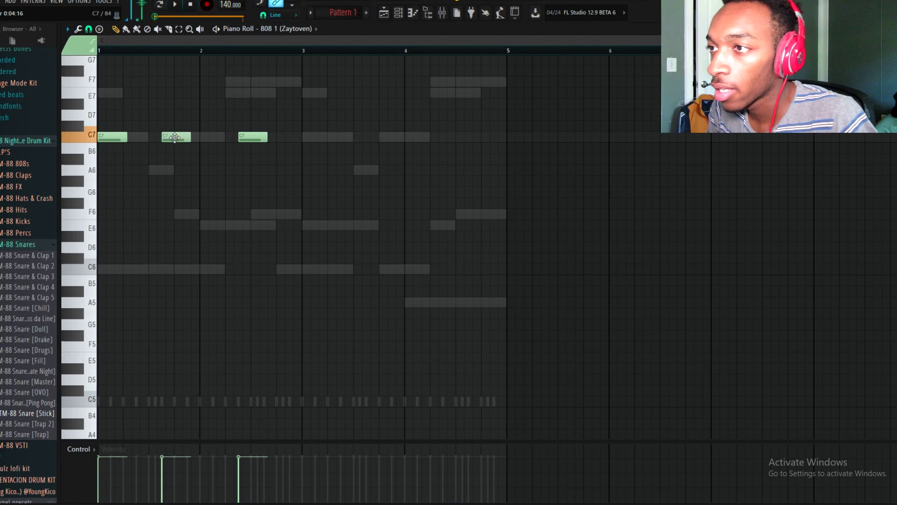
Move the second C7 note earlier in bar 1, shorten it and add an equally short note directly after it.
drag(189, 138, 173, 138)
click(180, 137)
key(space)
key(space)
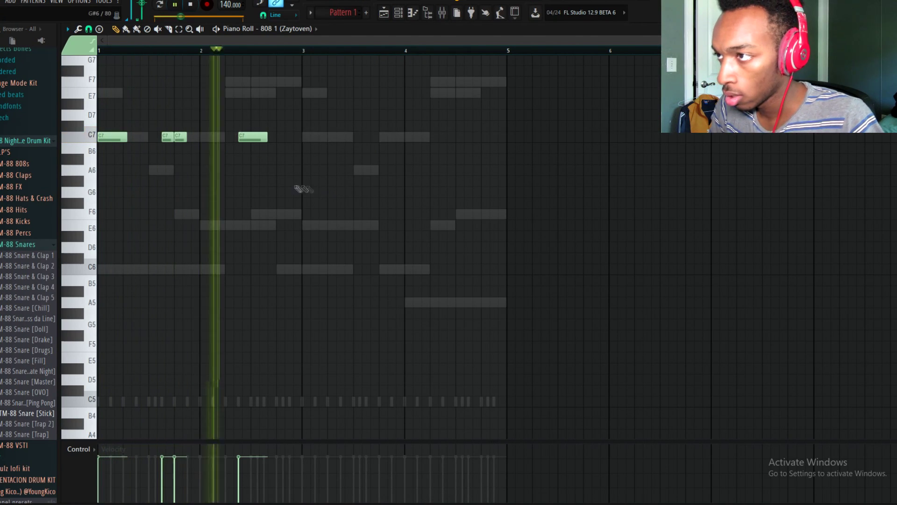
Raise all 808 notes by one octave and add a short C8 note on the fourth beat of bar 2.
drag(262, 148, 42, 94)
key(space)
key(ctrl+Up)
scroll(330, 237, up, 8)
key(space)
key(space)
key(space)
click(287, 267)
drag(287, 267, 278, 267)
Transpose every 808 note up four semitones to E8 and play the result.
drag(322, 285, 21, 239)
key(shift+Up)
key(shift+Up)
key(shift+Up)
key(shift+Up)
key(space)
key(space)
Add a short C8 note at the start of bar 3 and lower the last note of bar 1 to C8.
click(304, 268)
key(space)
key(space)
ctrl+click(181, 226)
key(shift+Down)
key(shift+Down)
key(shift+Down)
key(shift+Down)
key(space)
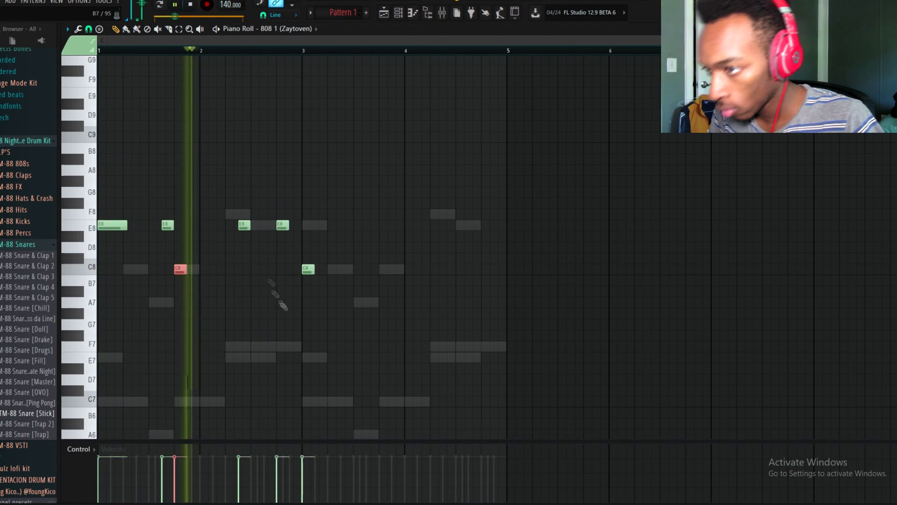
Replace the first E8 note in bar 2 with a short A7 note and play the line.
key(space)
click(242, 269)
key(space)
drag(242, 269, 242, 303)
right_click(244, 225)
key(space)
key(space)
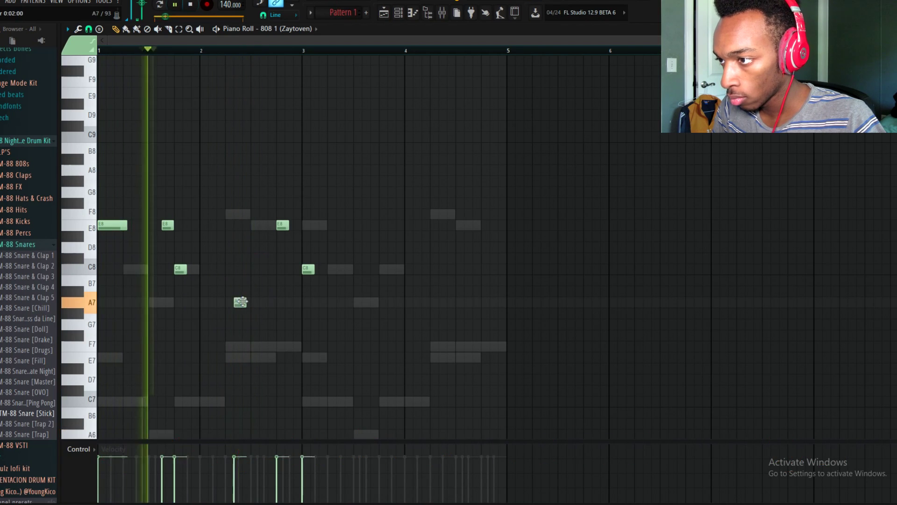
Complete the 808 line through bar 4 with C, A and F notes and drop the whole line three octaves.
key(space)
drag(283, 226, 282, 301)
key(space)
click(330, 268)
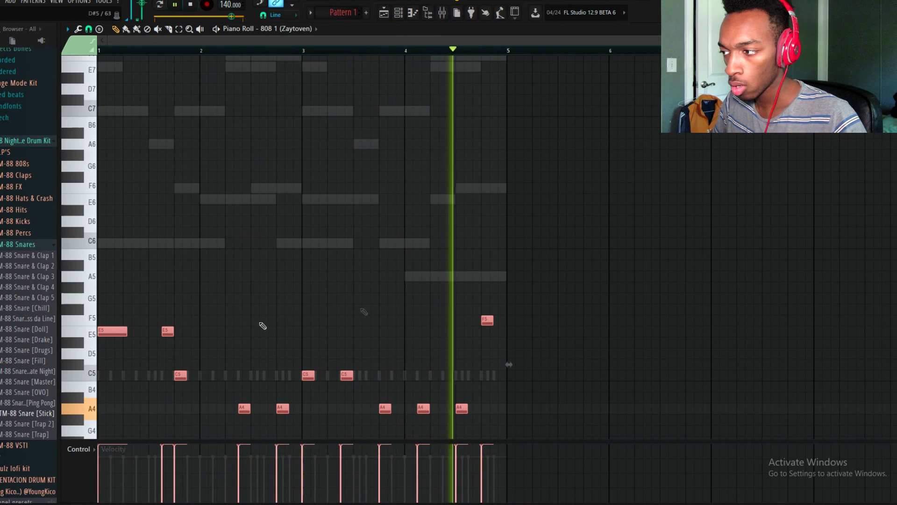
Play the pattern and check the mixer levels and the Channel Rack.
key(F9)
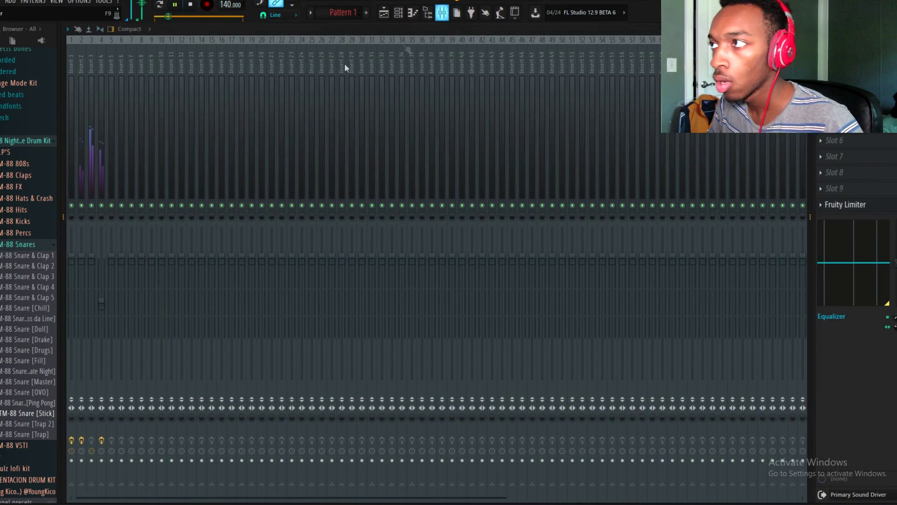
click(399, 13)
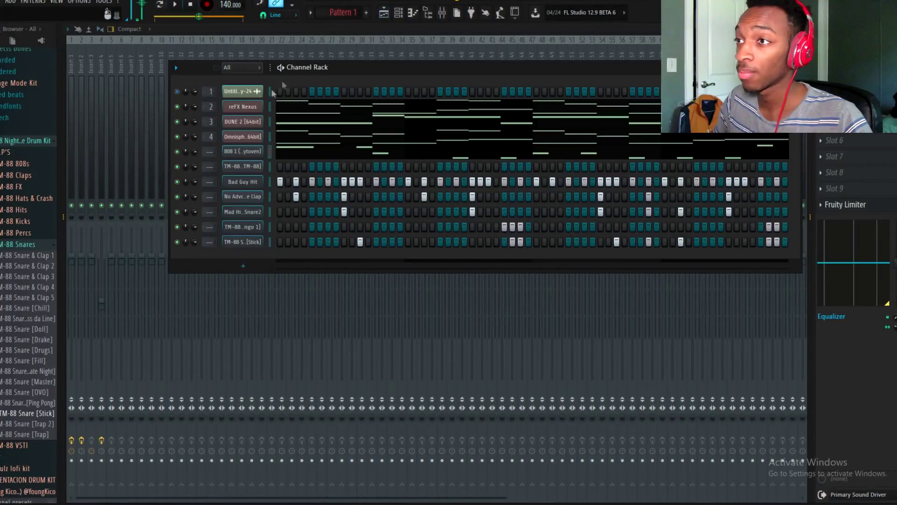
key(space)
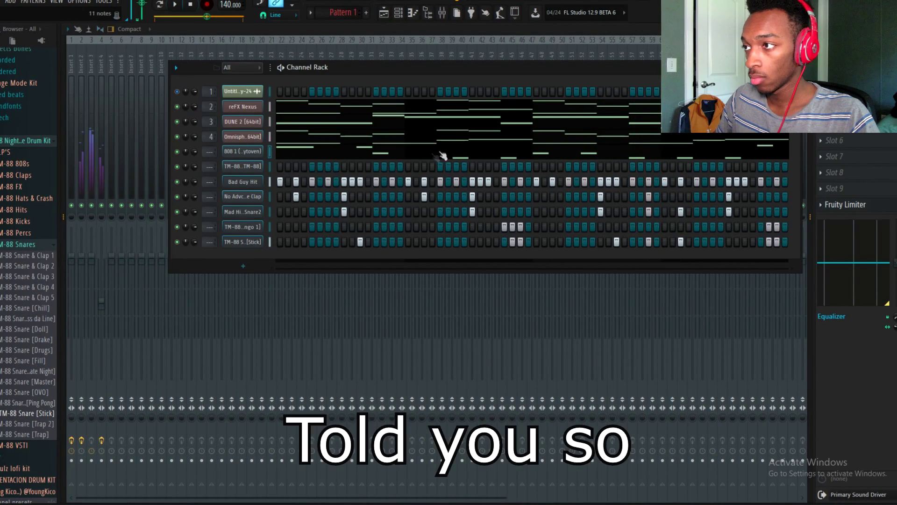
Raise the three A4 notes in bars 3 and 4 of the 808 line to E5 and shorten the opening E5 note.
click(427, 159)
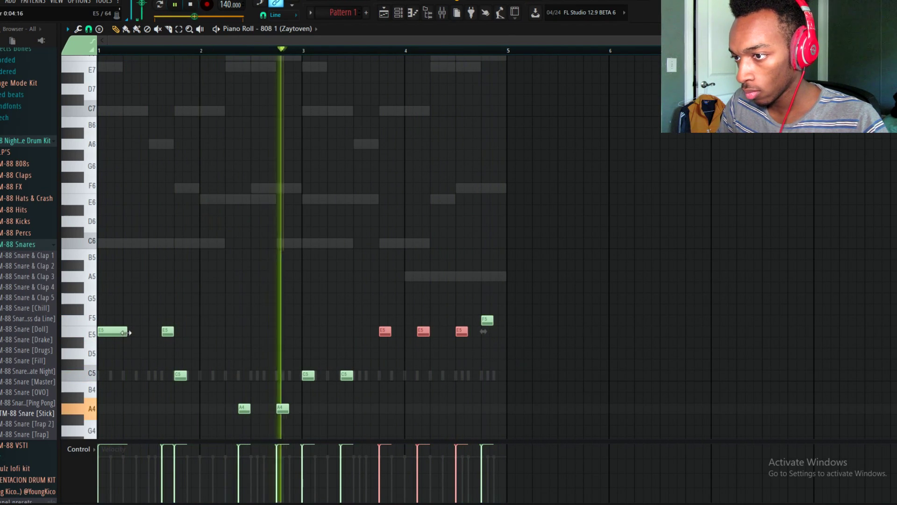
drag(126, 331, 112, 332)
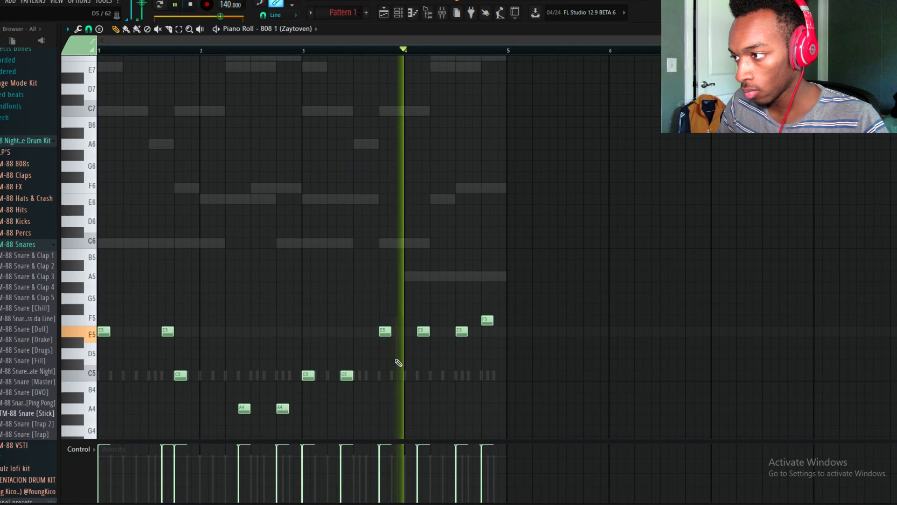
Add a short E5 note in both bar 3 and bar 1 of the 808 line and save the project.
click(396, 331)
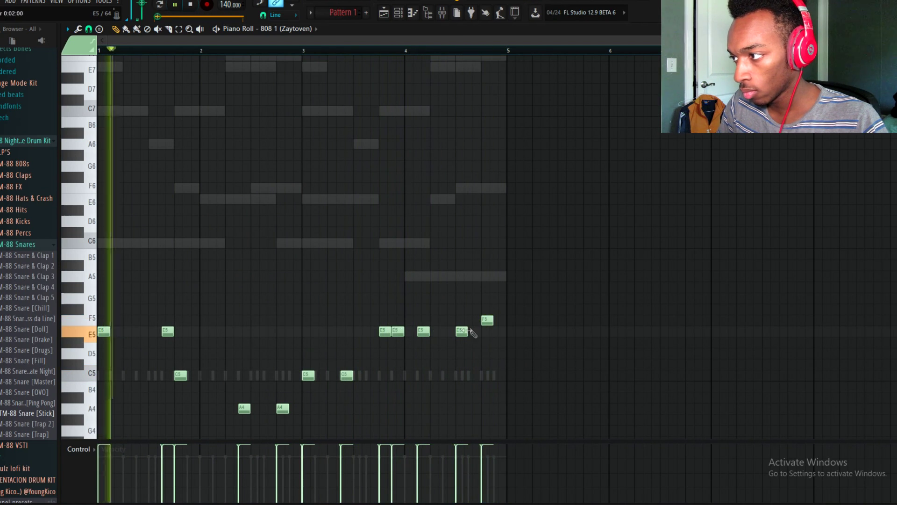
click(138, 331)
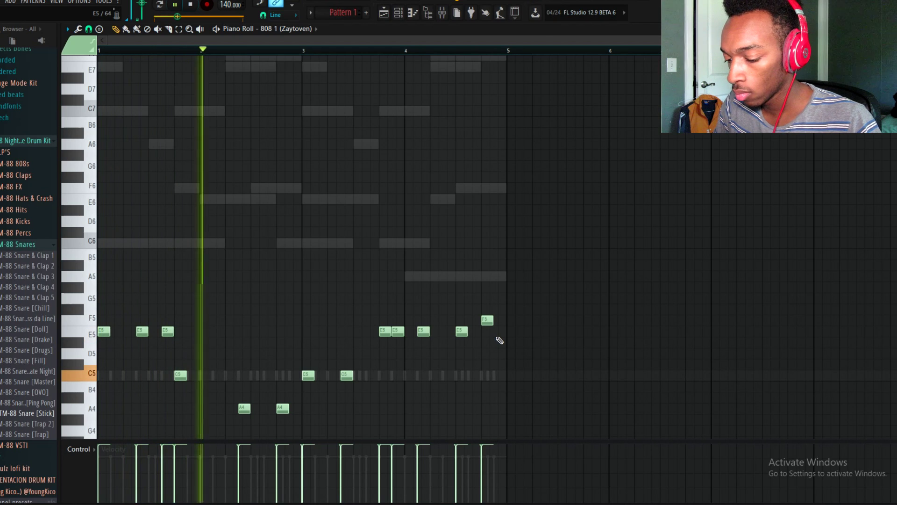
key(ctrl+s)
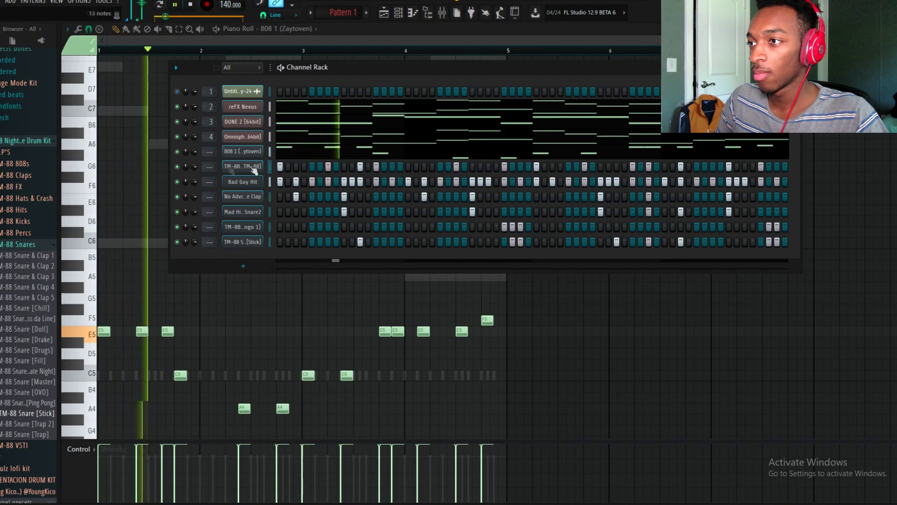
Match the TM-88 Kicks [Metro X TM-88] hits to the 808 rhythm and raise all their velocities in the piano roll.
right_click(240, 165)
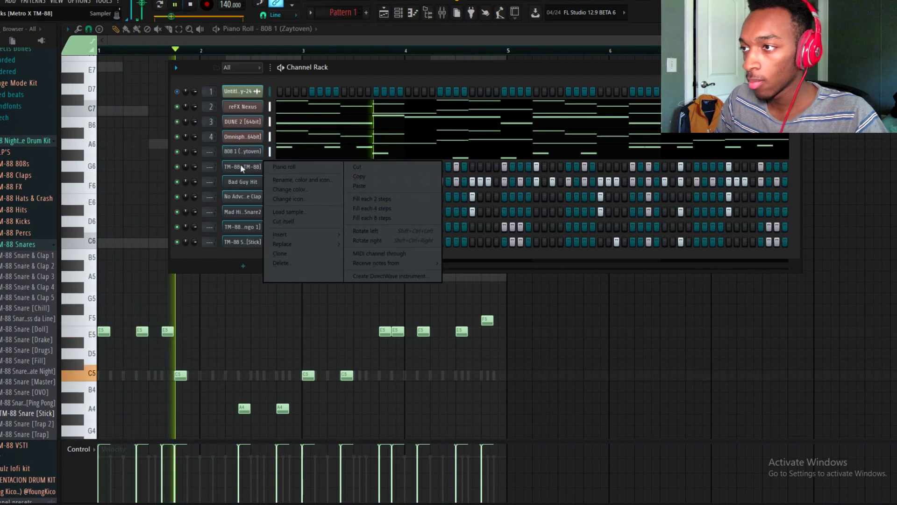
click(280, 169)
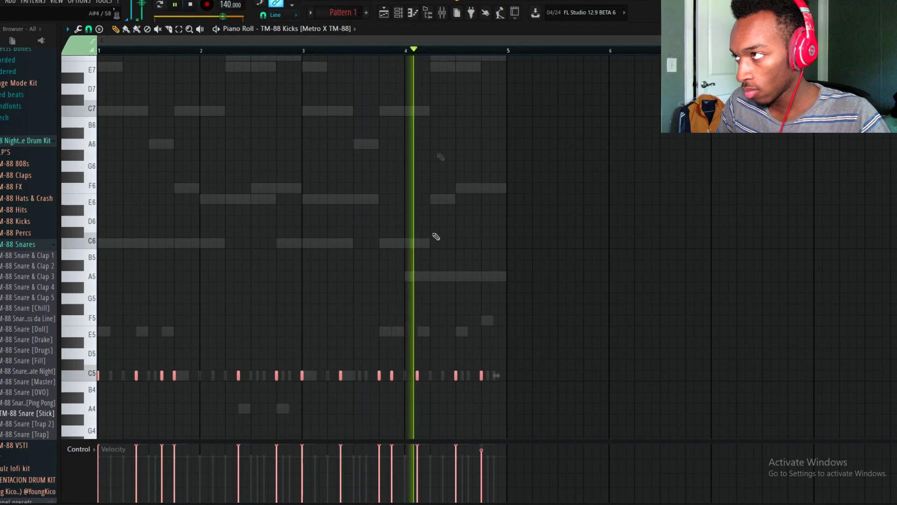
click(399, 12)
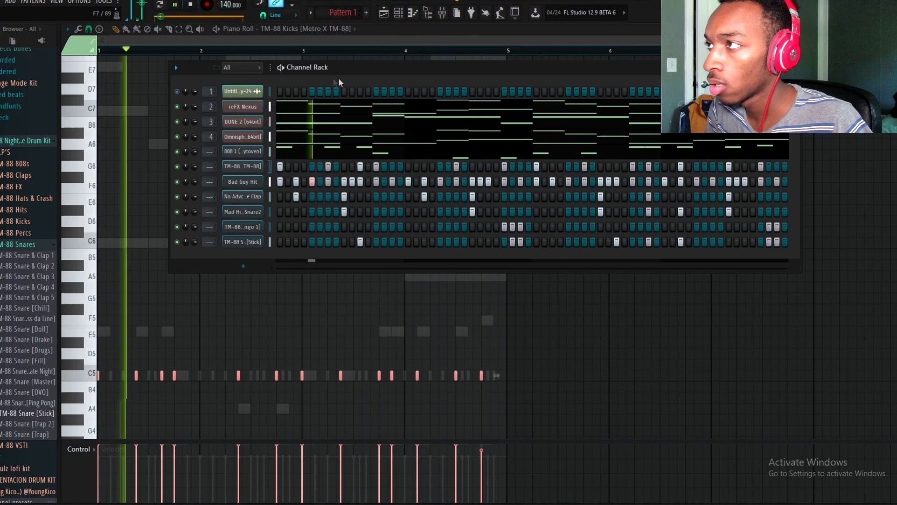
Review the Gross Beat and Fruity Reeverb 2 effects on mixer Insert 1 during playback, then stop and return to the Channel Rack.
key(F9)
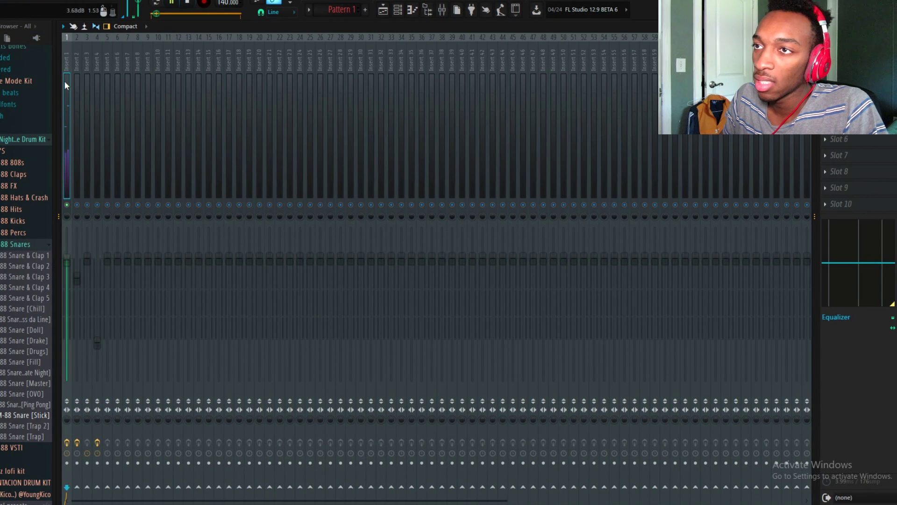
click(850, 58)
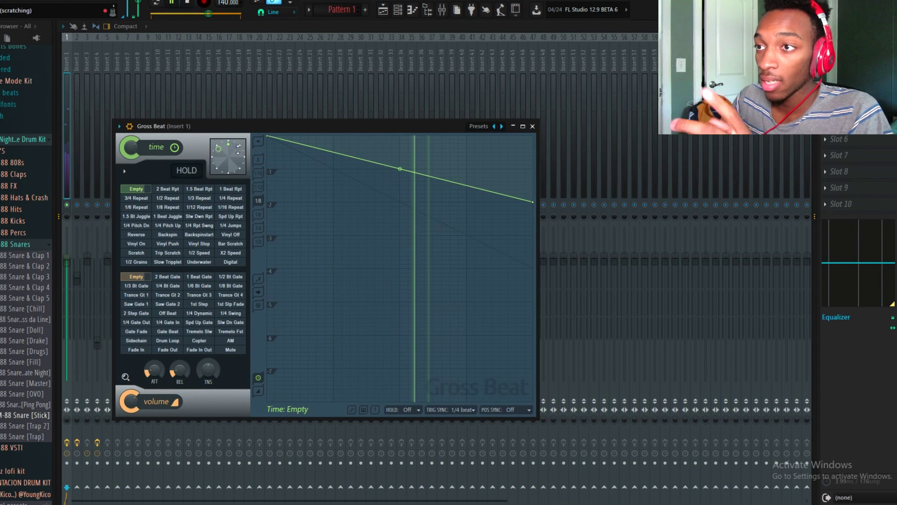
click(850, 74)
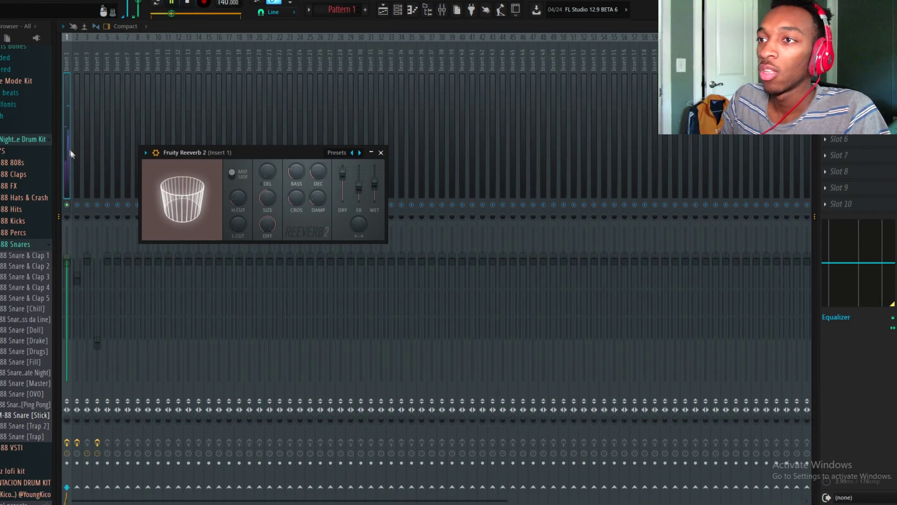
key(Escape)
key(space)
click(398, 8)
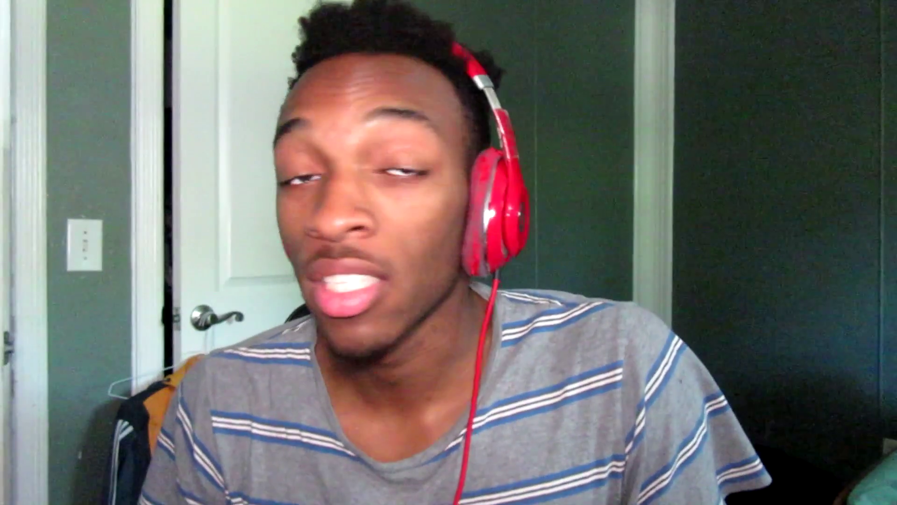